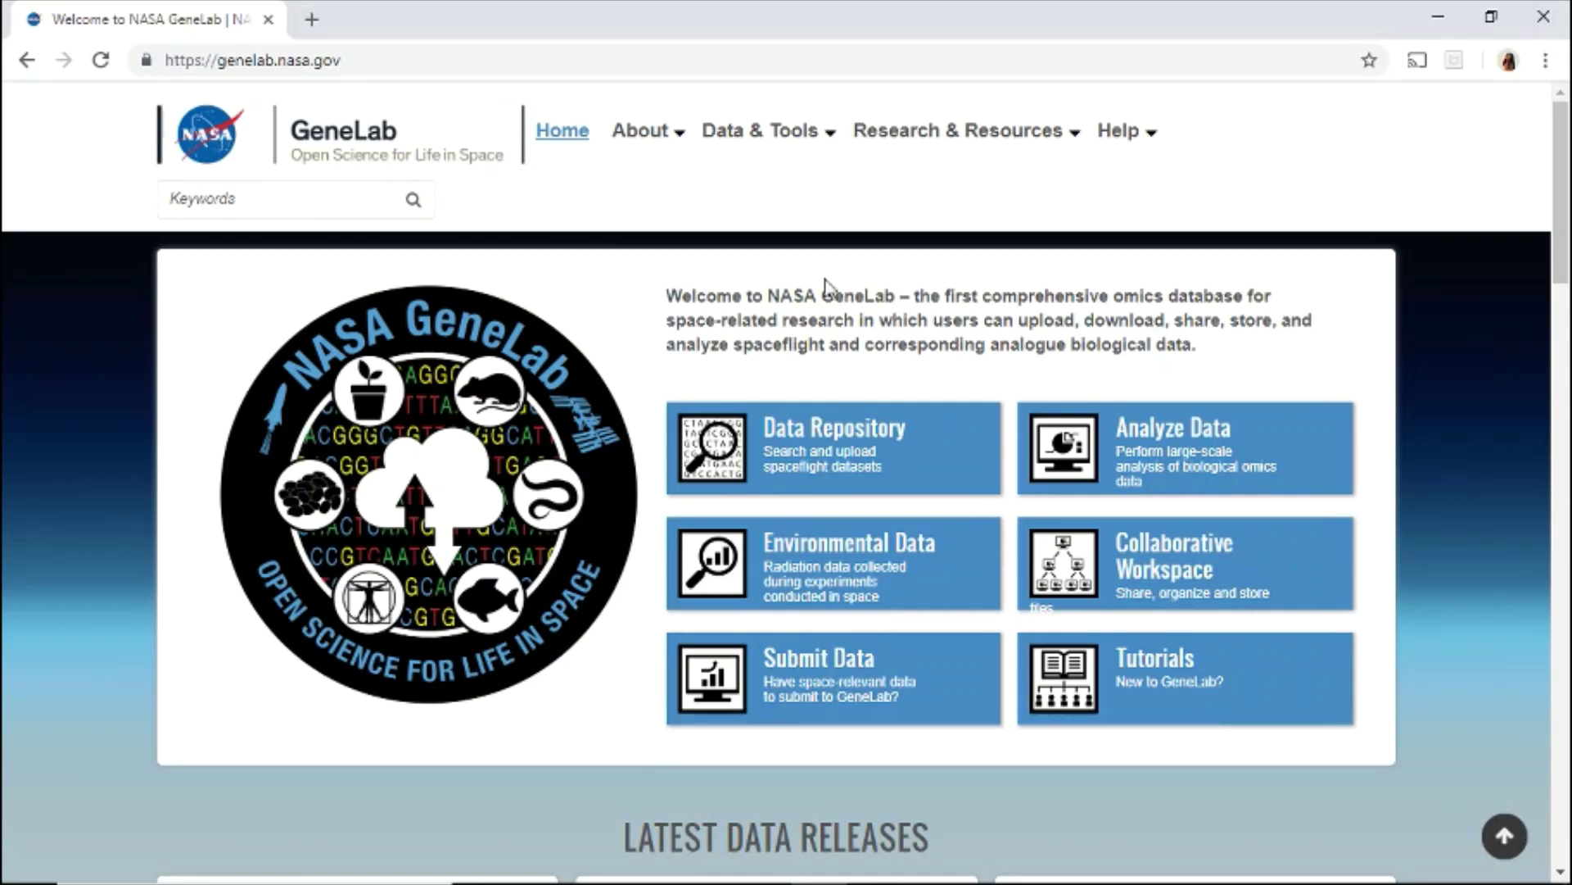
# Look through the About, Data & Tools, Research & Resources and Help menu pages
pyautogui.click(655, 144)
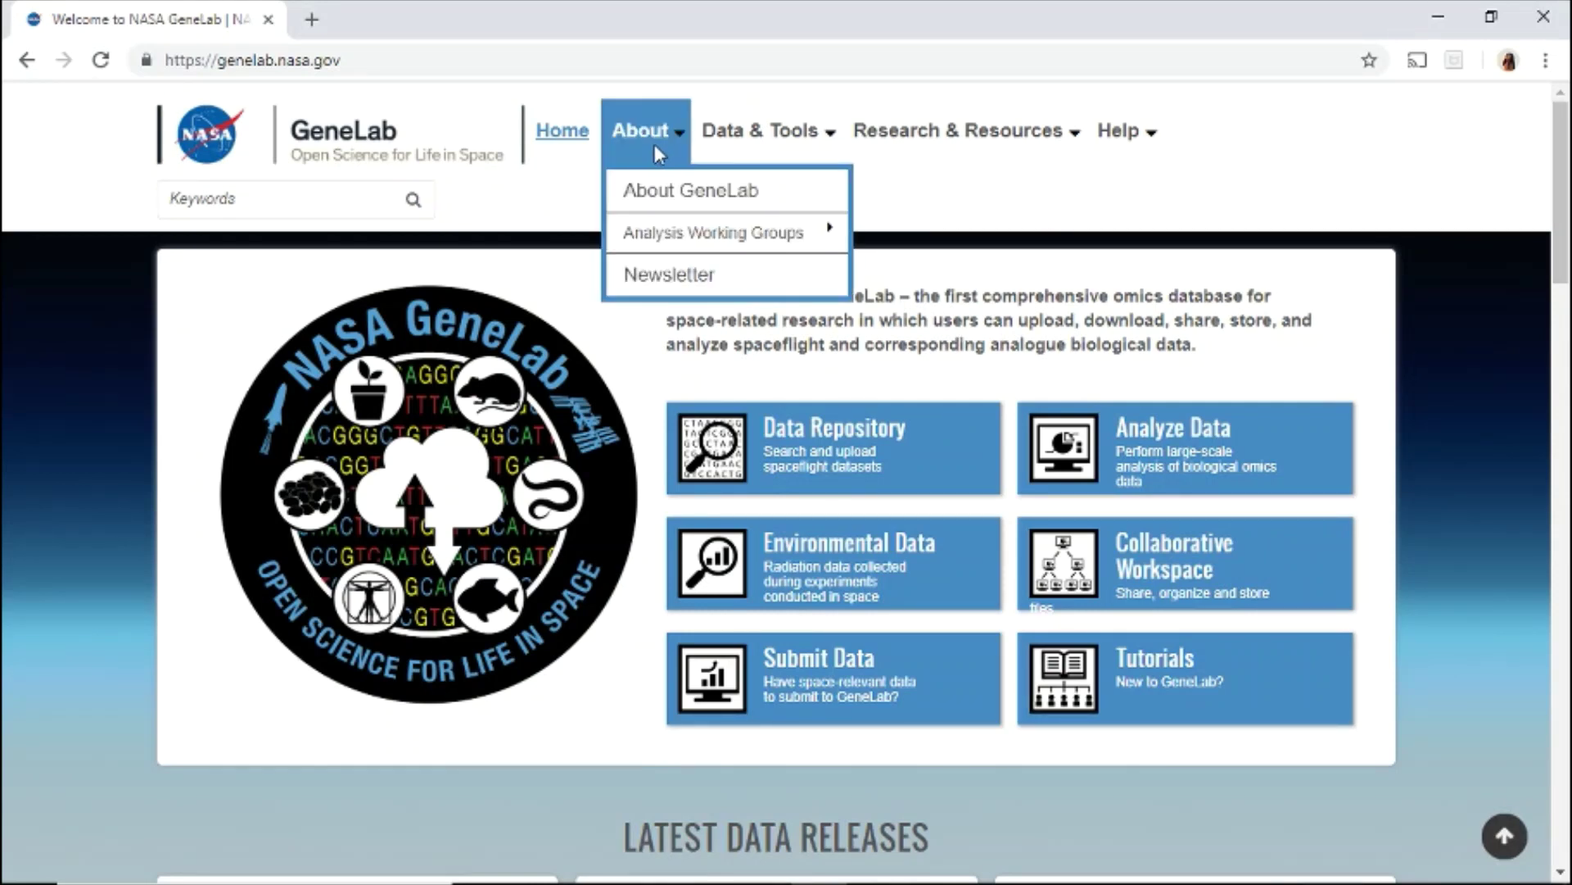
pyautogui.click(712, 140)
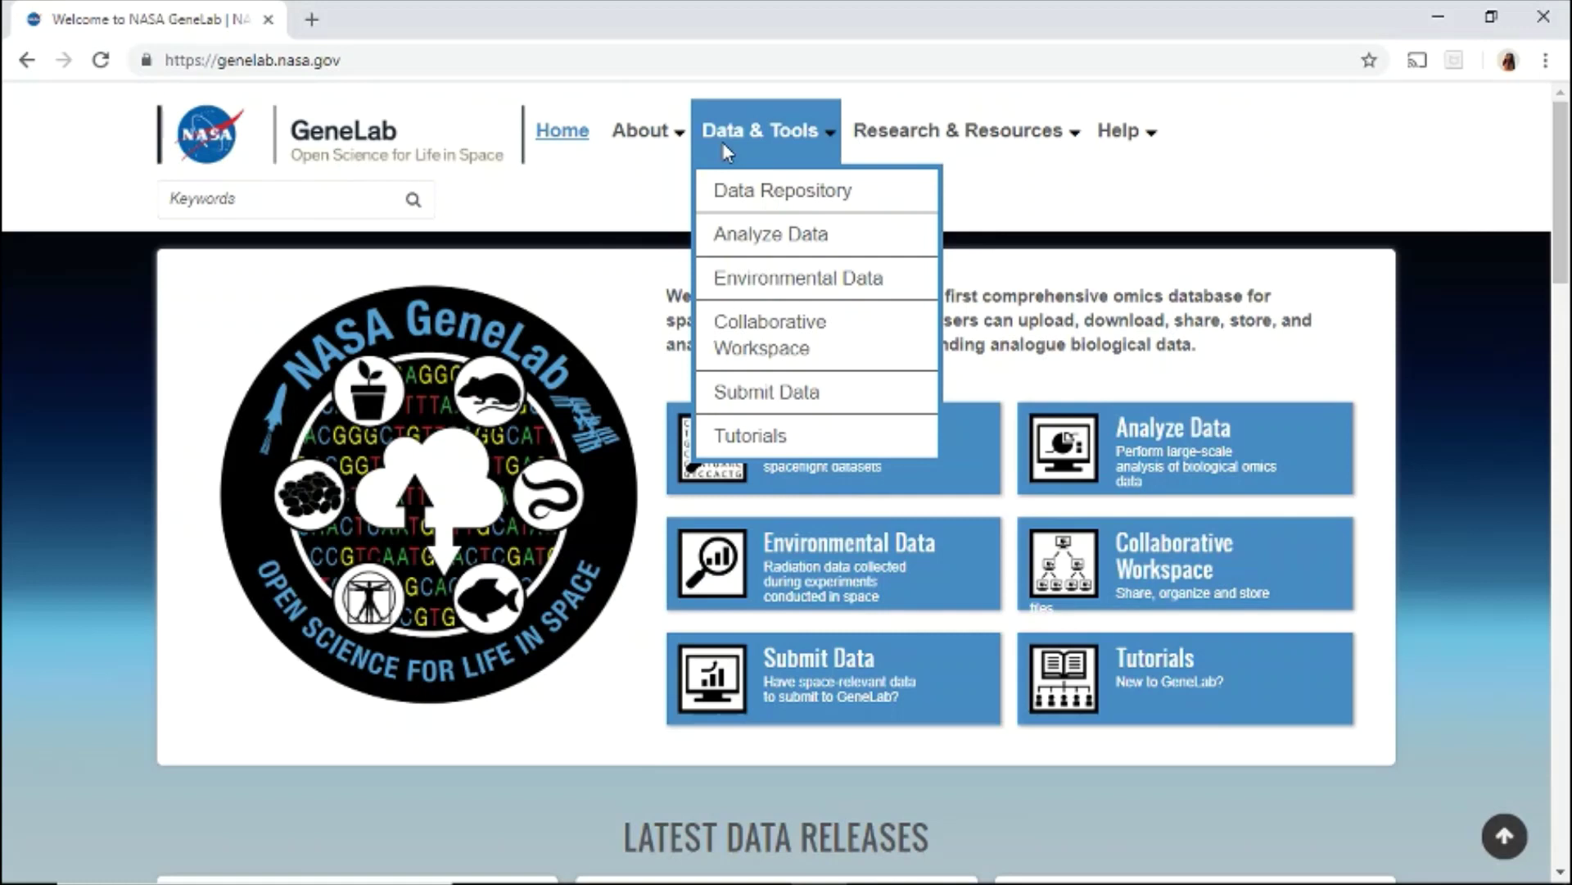
pyautogui.click(923, 156)
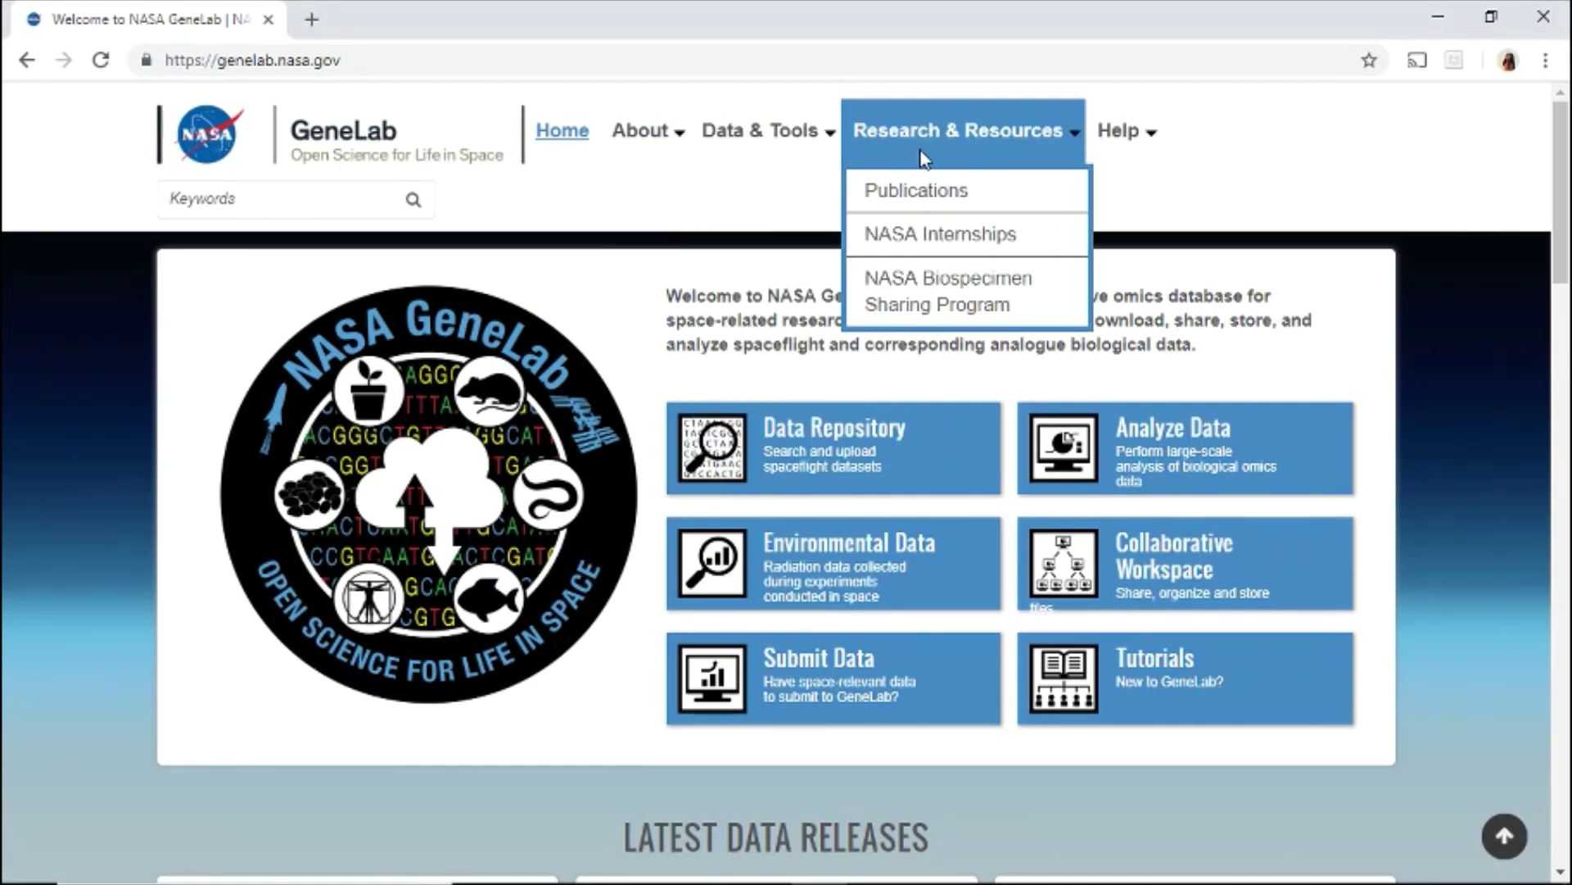
pyautogui.click(1097, 162)
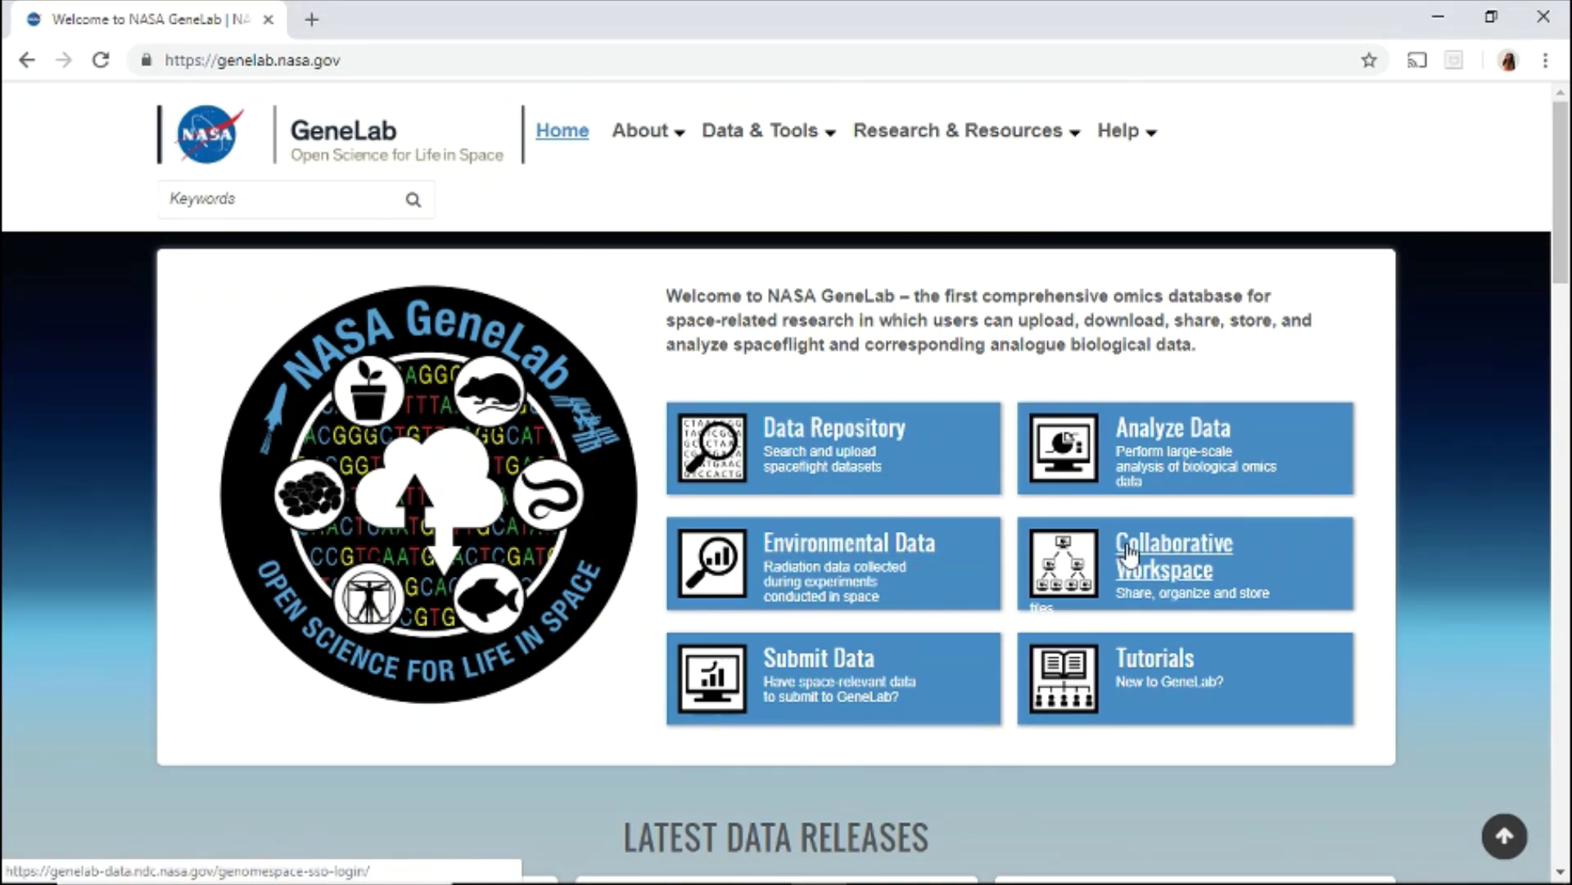
pyautogui.moveTo(1560, 246); pyautogui.dragTo(1525, 235)
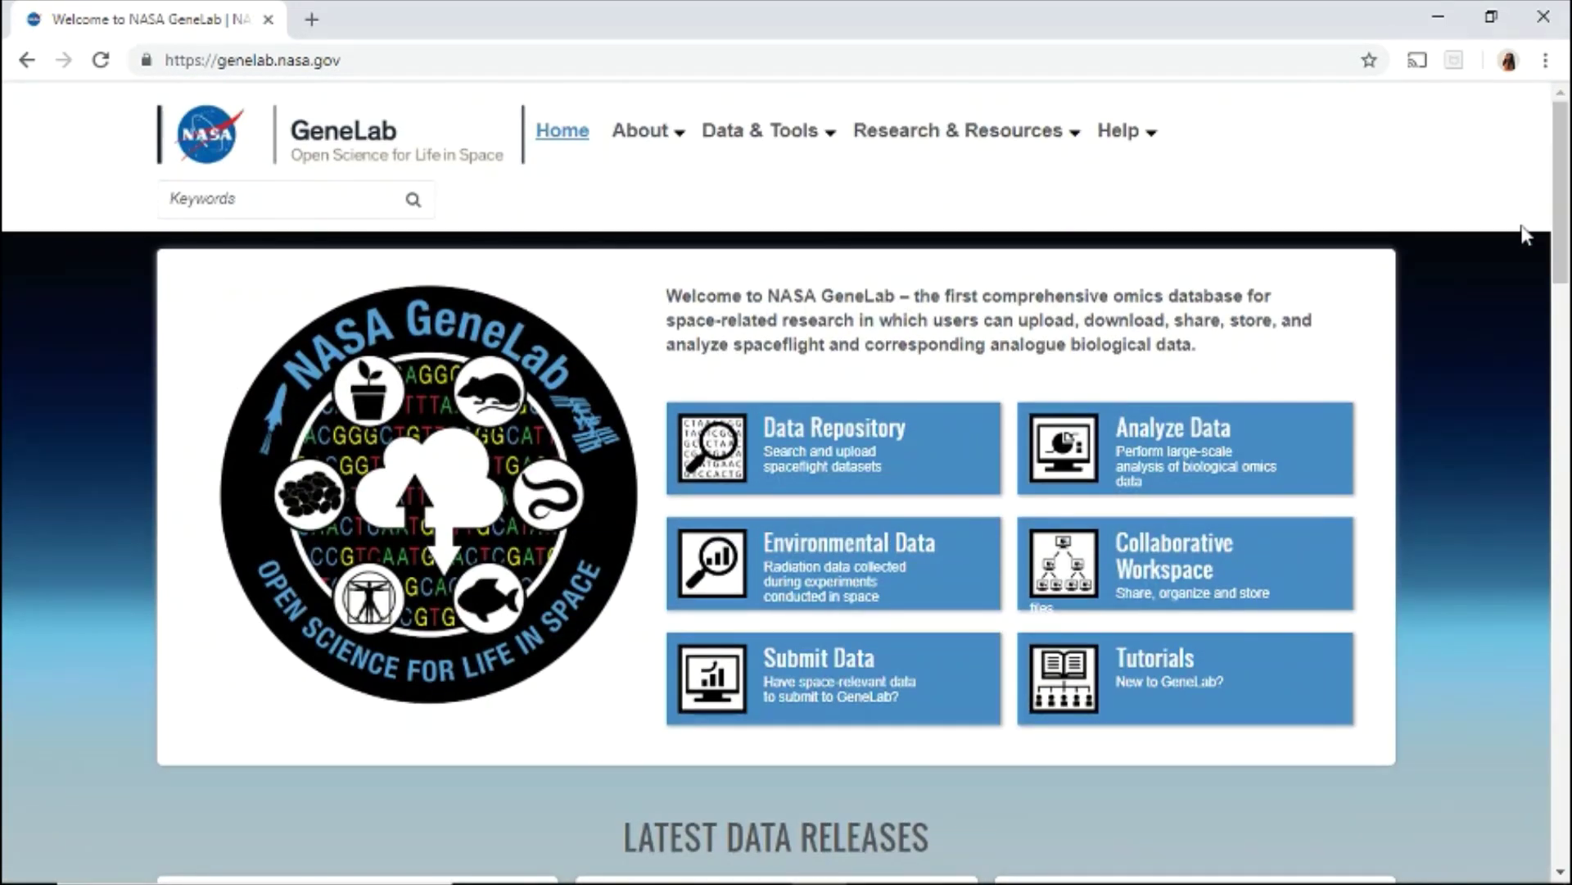
# Visit the Data Repository, GLDS home, all studies list and Environmental Data radiation page
pyautogui.click(835, 434)
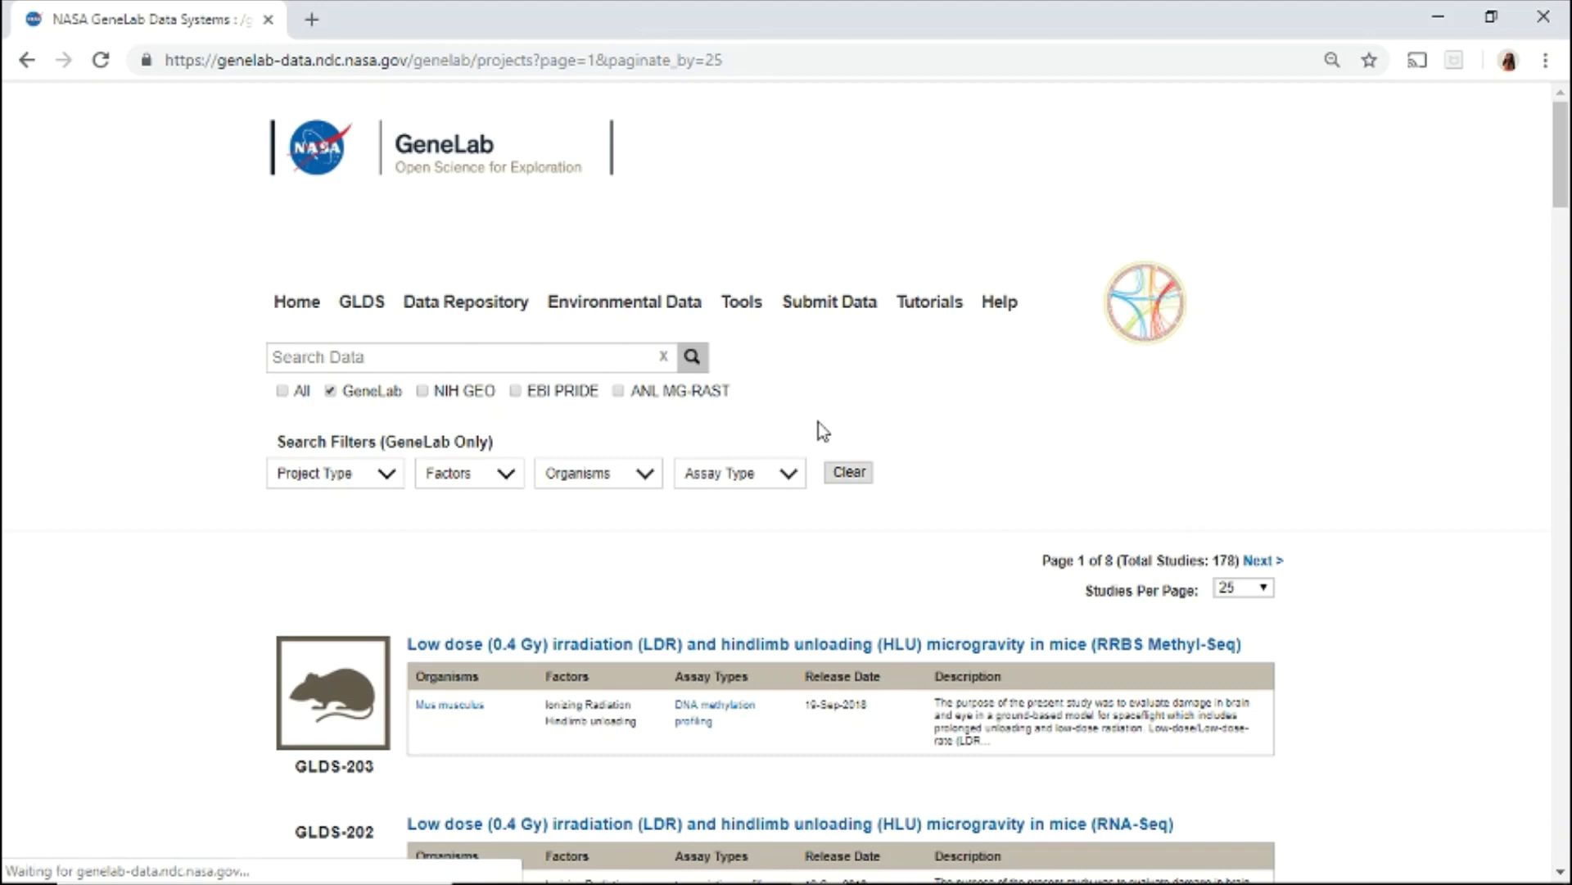
pyautogui.click(358, 312)
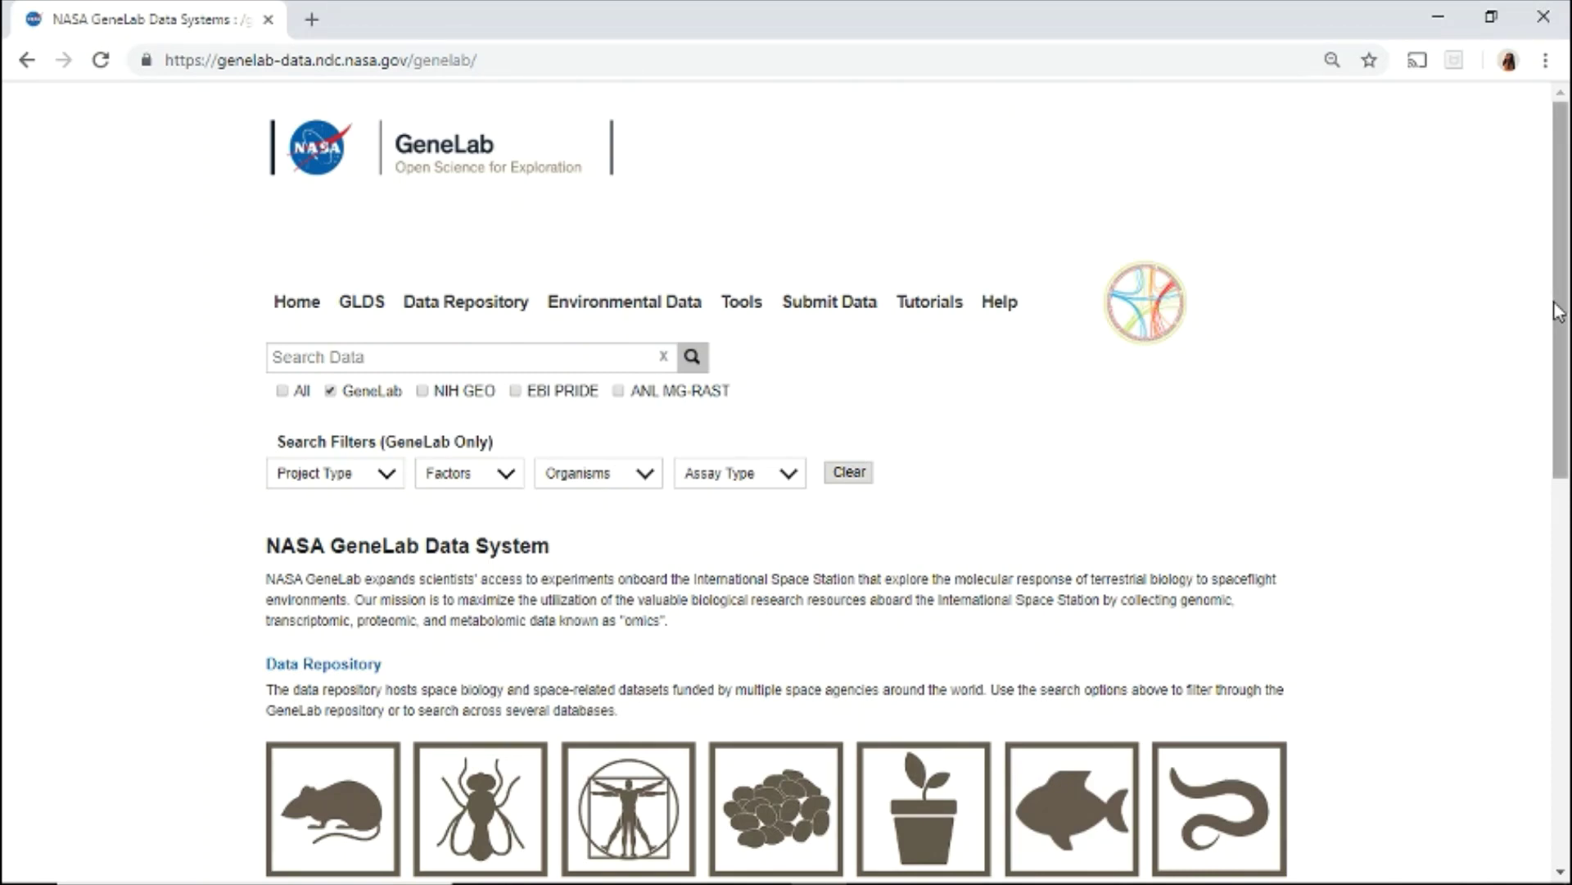
pyautogui.moveTo(1560, 312)
pyautogui.mouseDown()
pyautogui.moveTo(1544, 524)
pyautogui.moveTo(1561, 305)
pyautogui.mouseUp()
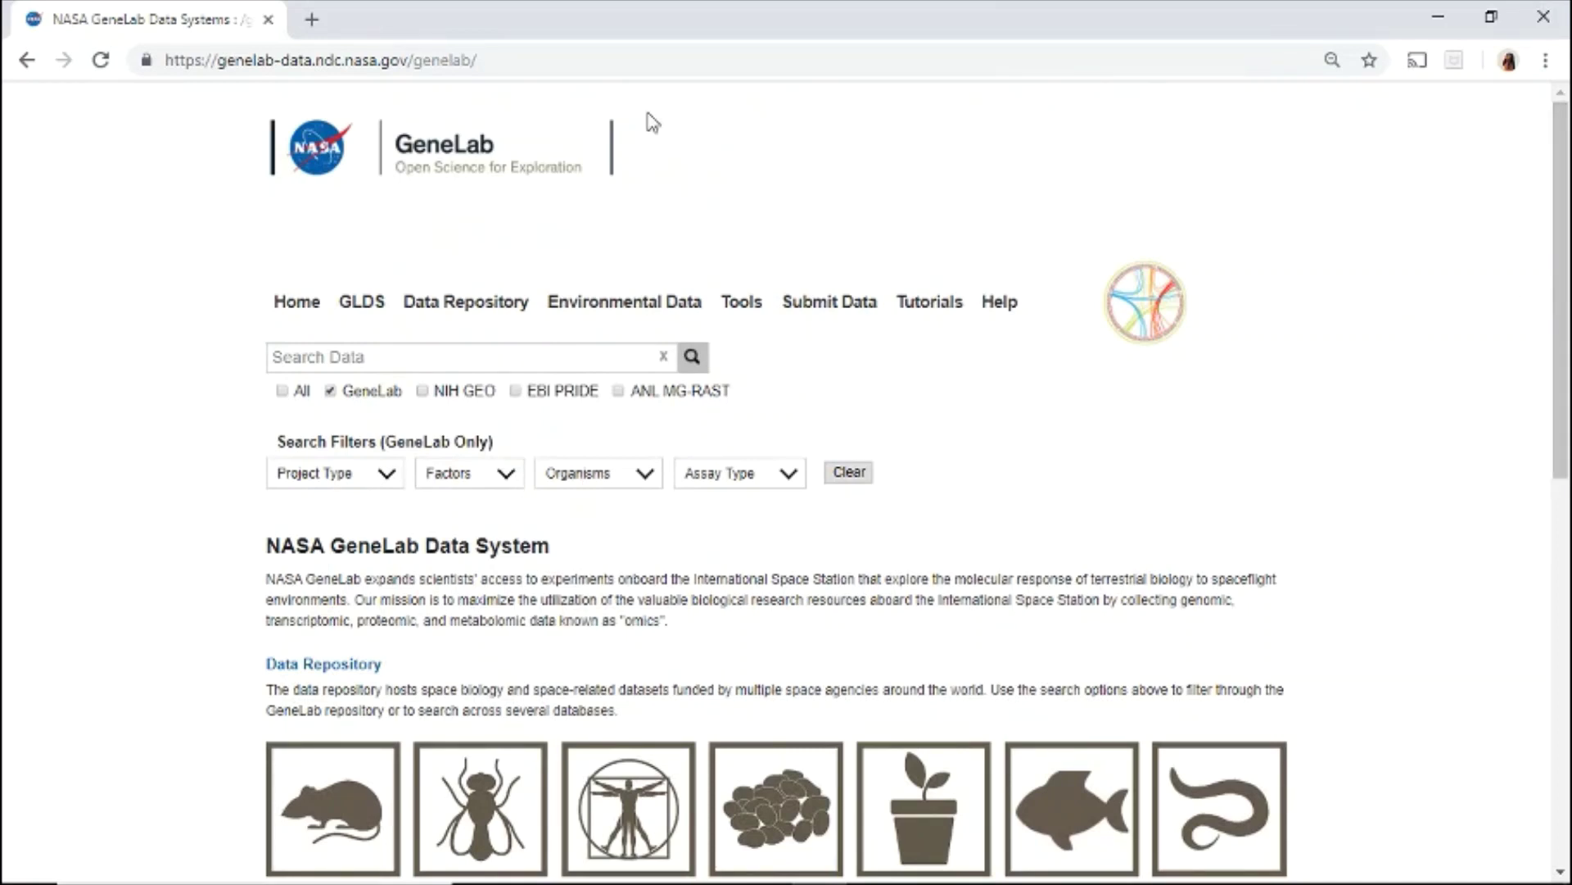
pyautogui.click(469, 316)
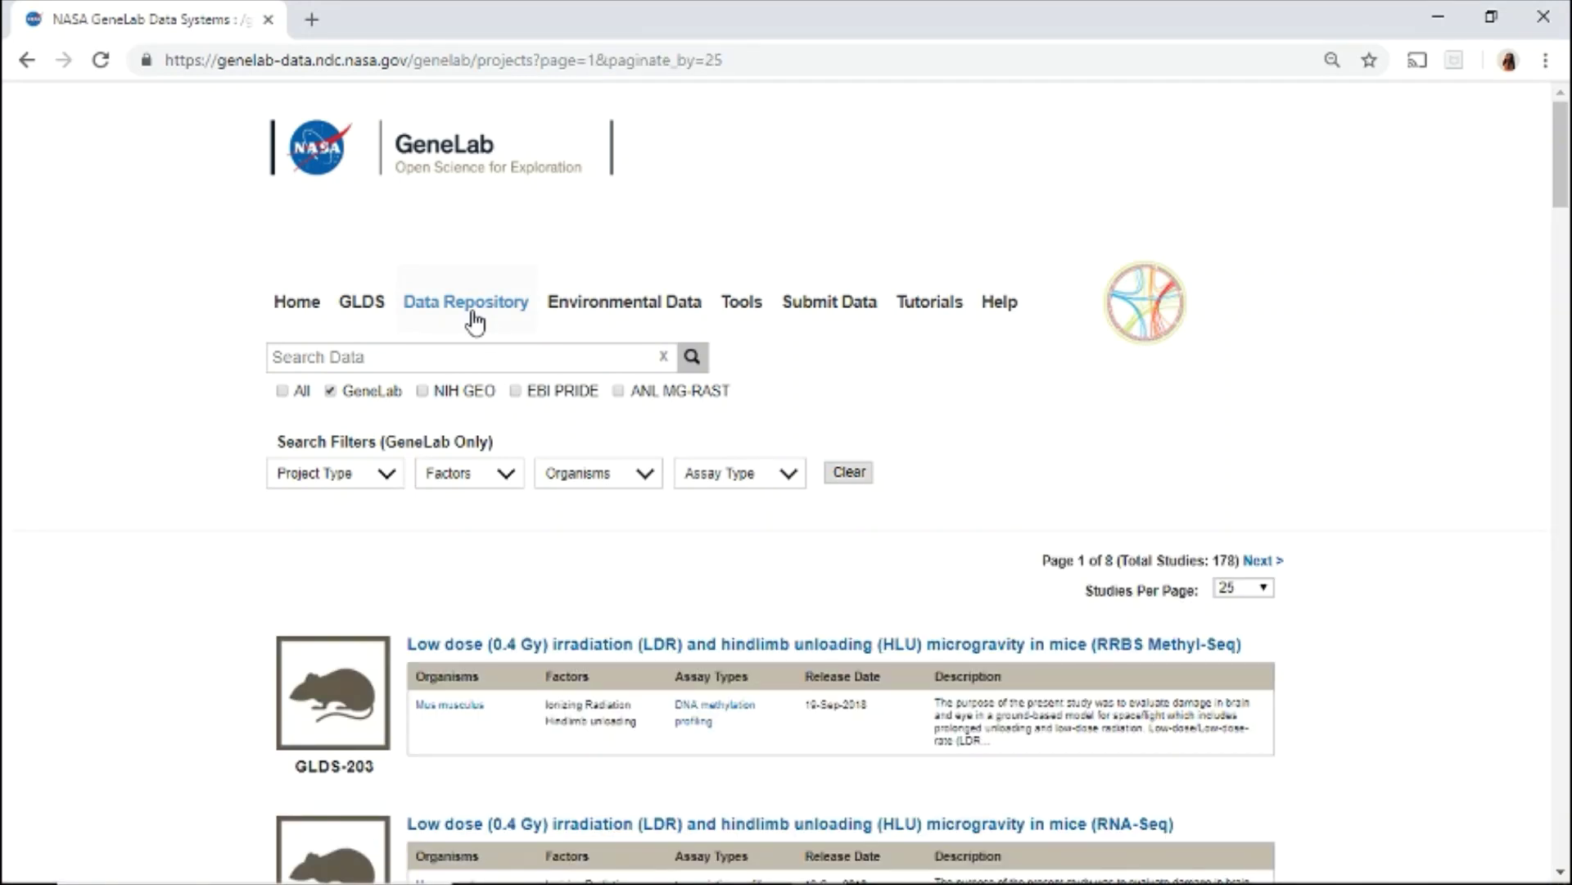
pyautogui.click(617, 314)
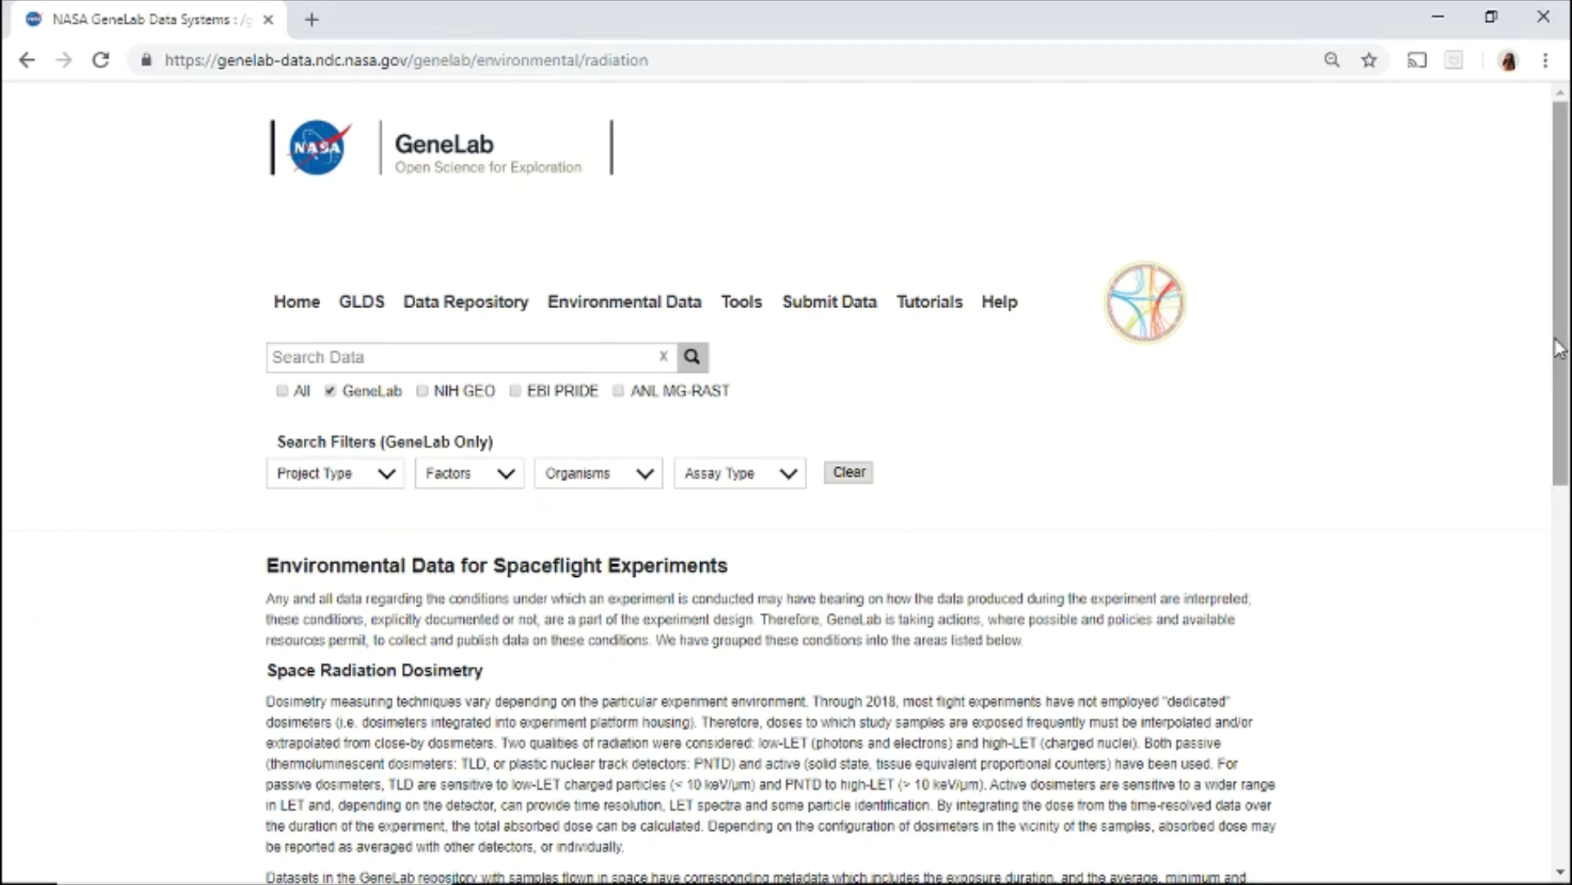
pyautogui.moveTo(1558, 348)
pyautogui.mouseDown()
pyautogui.moveTo(1563, 569)
pyautogui.moveTo(1564, 364)
pyautogui.mouseUp()
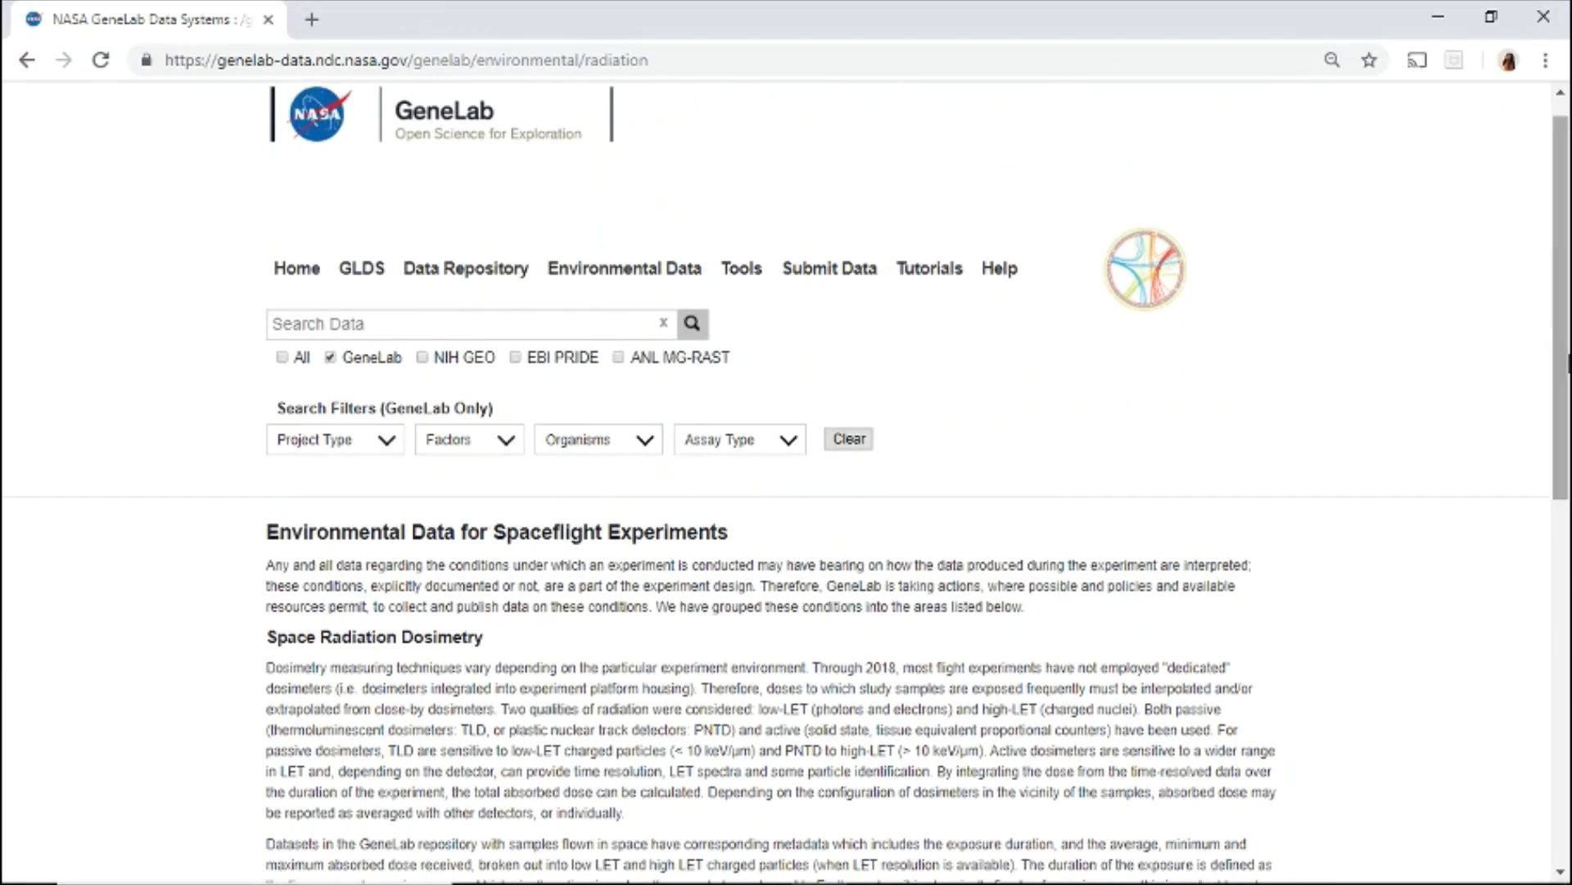
# Open the Submit Data guide for contributing datasets to GeneLab
pyautogui.moveTo(735, 275)
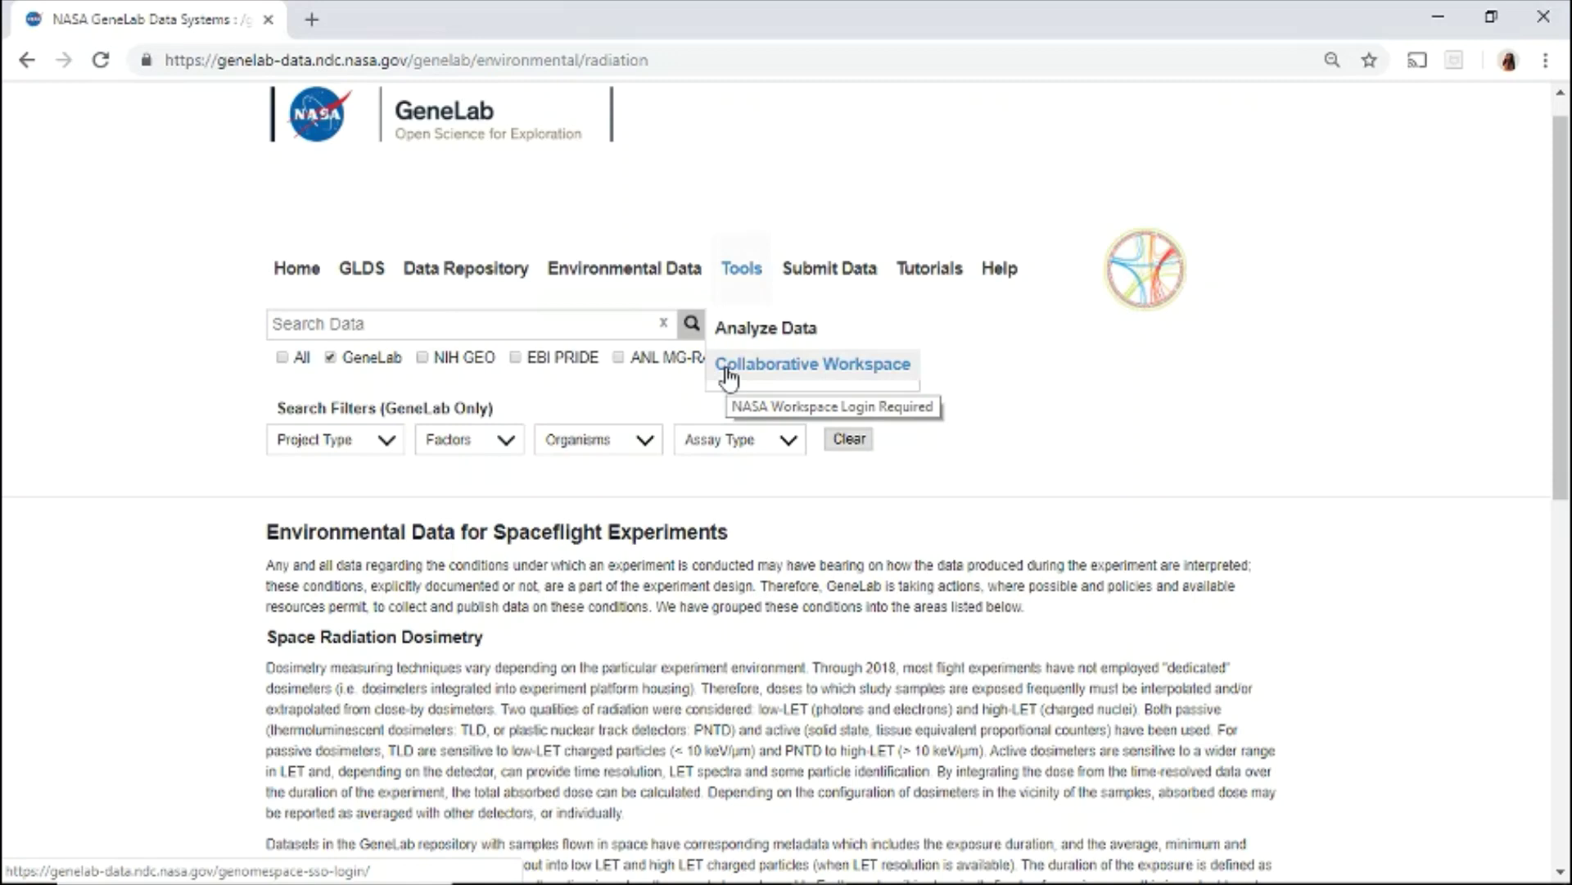
pyautogui.click(811, 272)
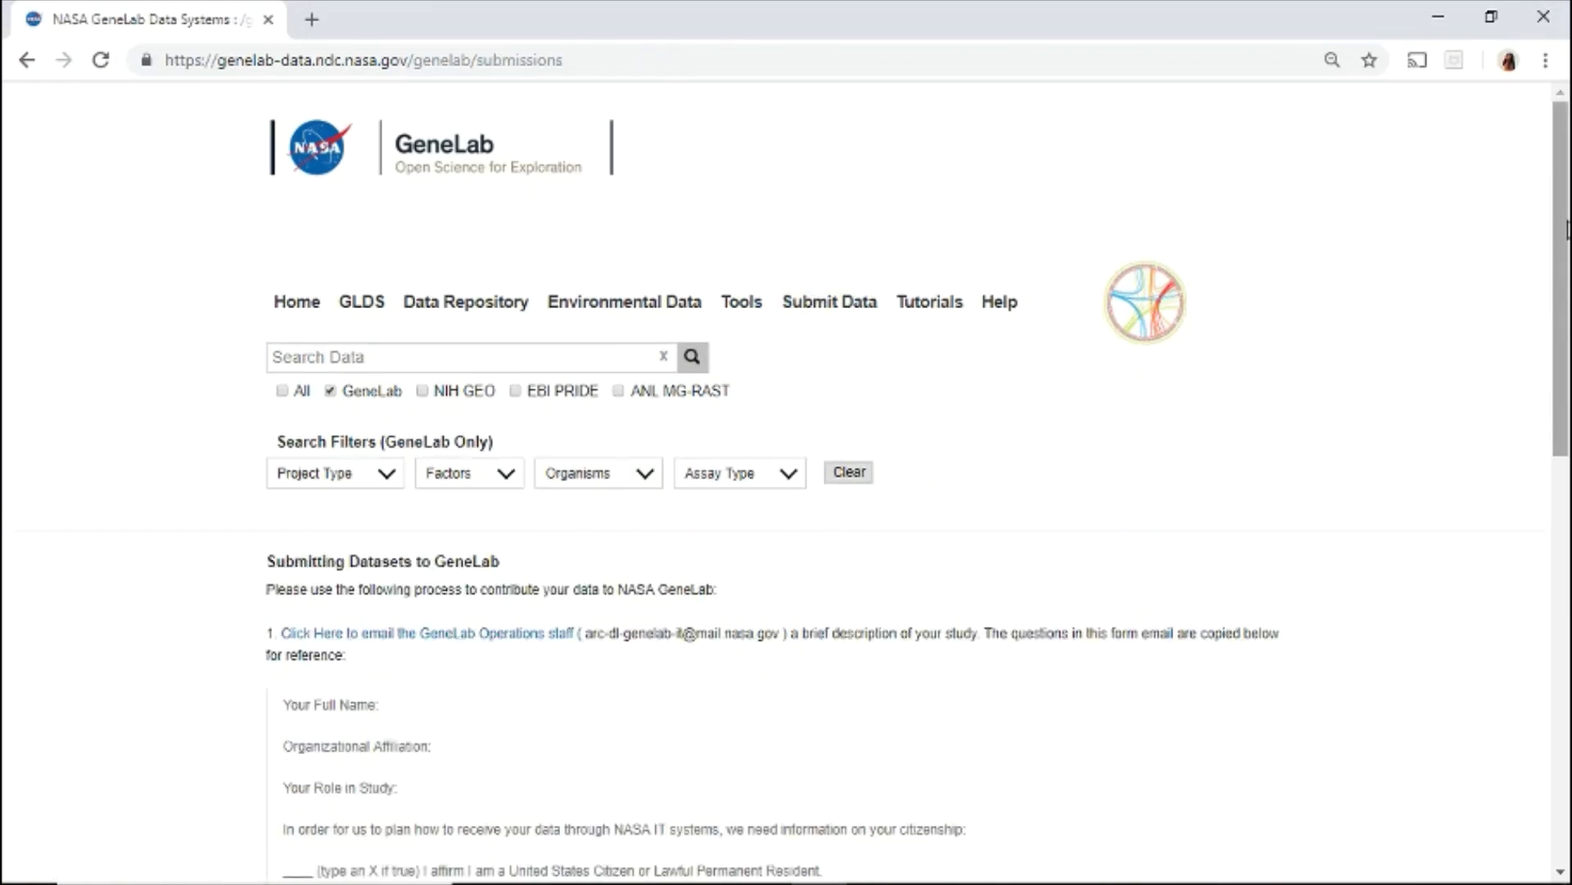
pyautogui.moveTo(1567, 229); pyautogui.dragTo(689, 575)
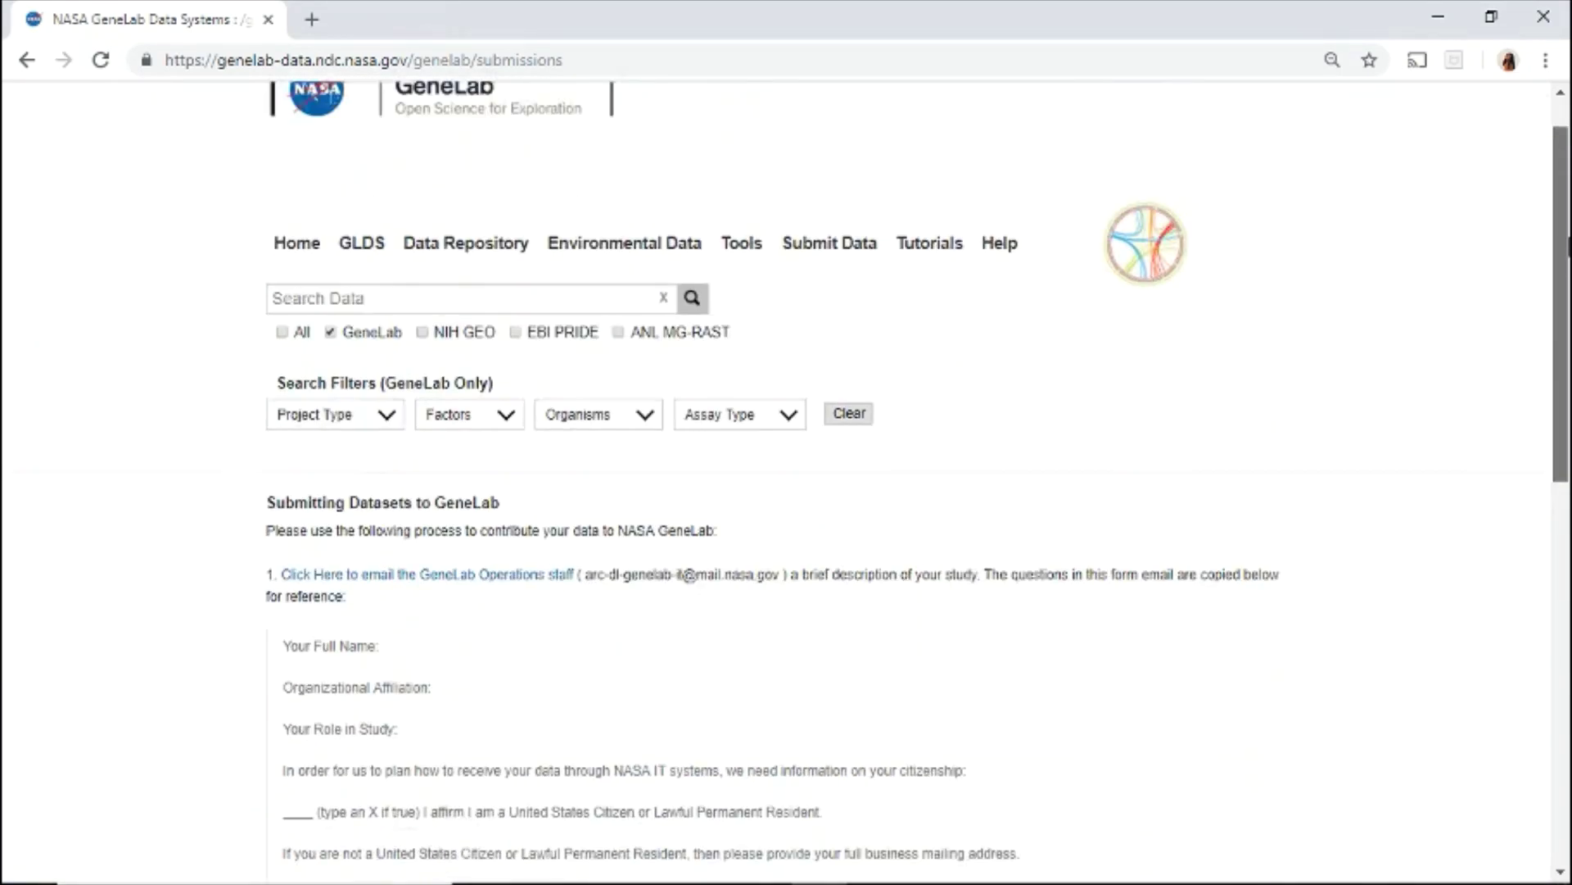
pyautogui.scroll(1, 819, 479)
pyautogui.moveTo(1011, 319)
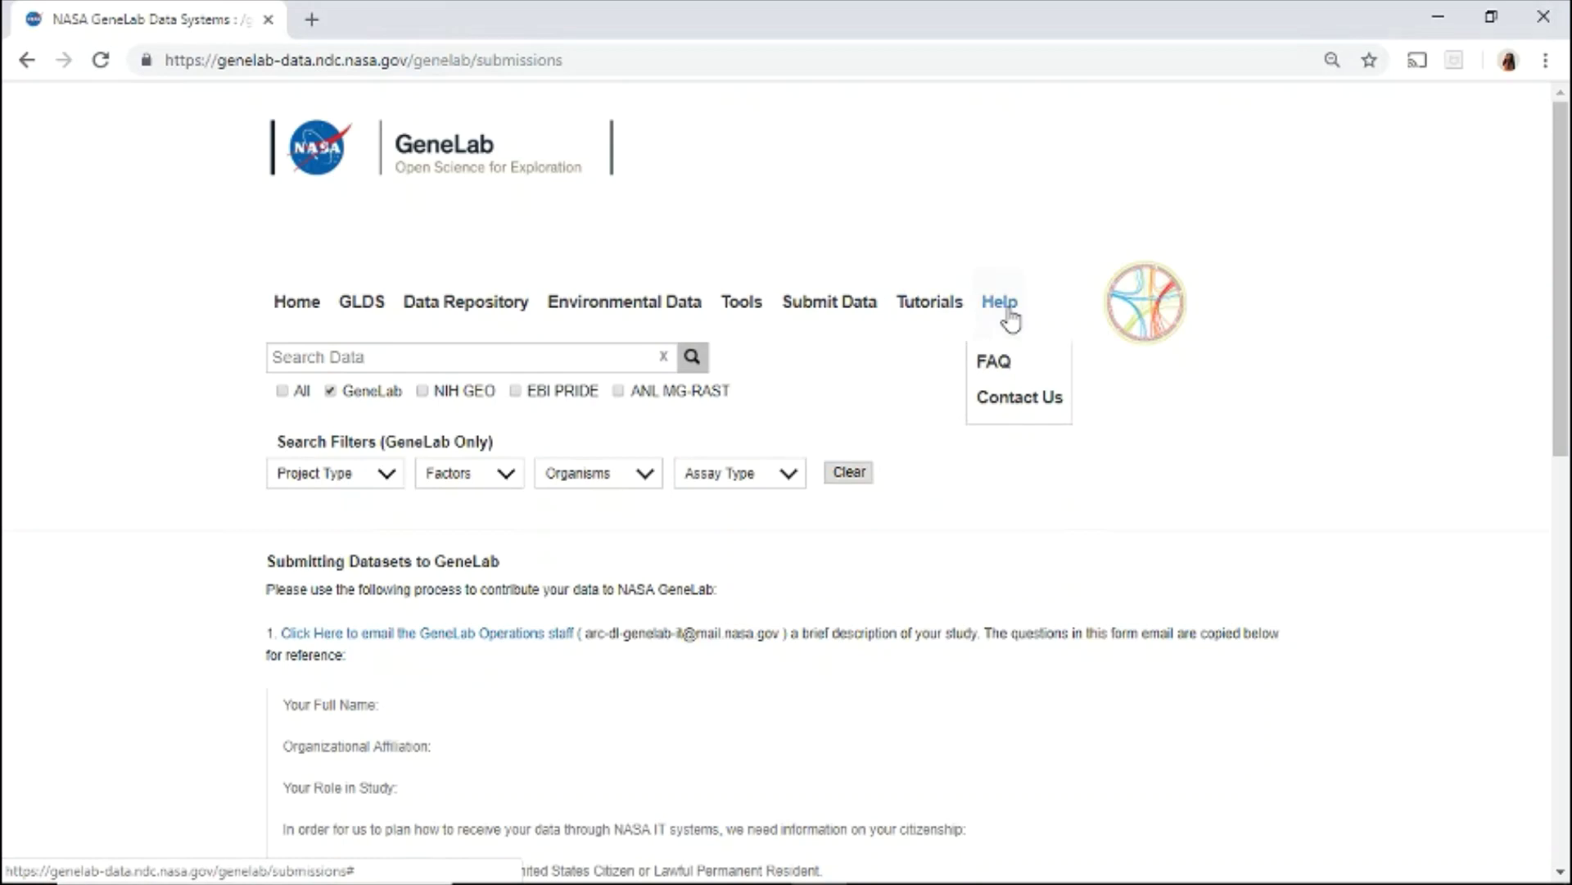
# Search the study list for 'mouse liver'
pyautogui.click(475, 301)
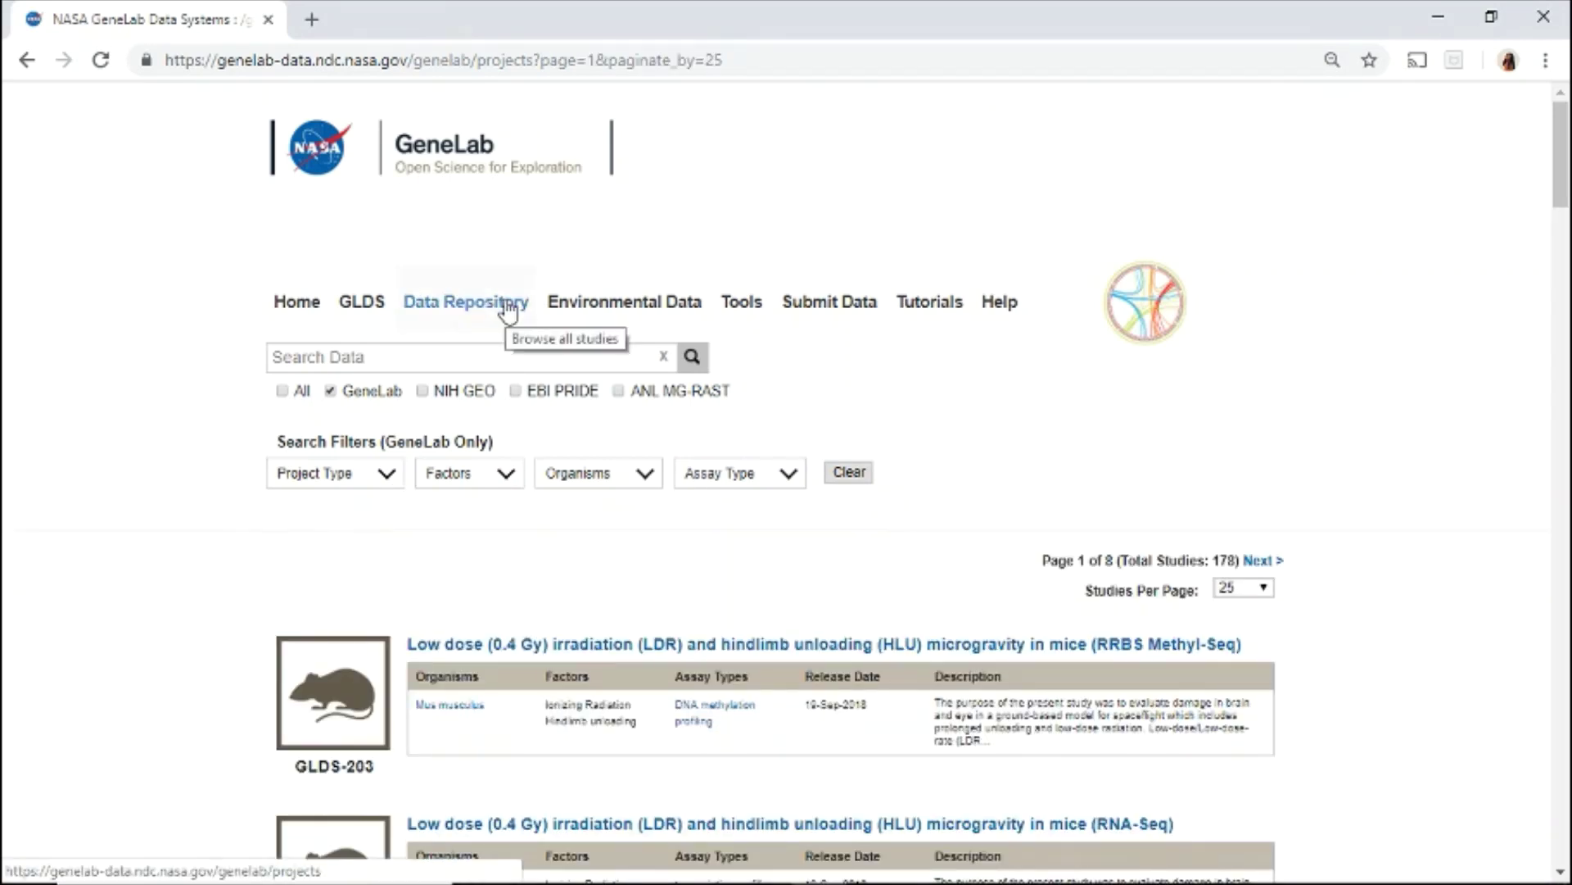
pyautogui.moveTo(1560, 195)
pyautogui.mouseDown()
pyautogui.moveTo(1559, 314)
pyautogui.moveTo(1552, 182)
pyautogui.mouseUp()
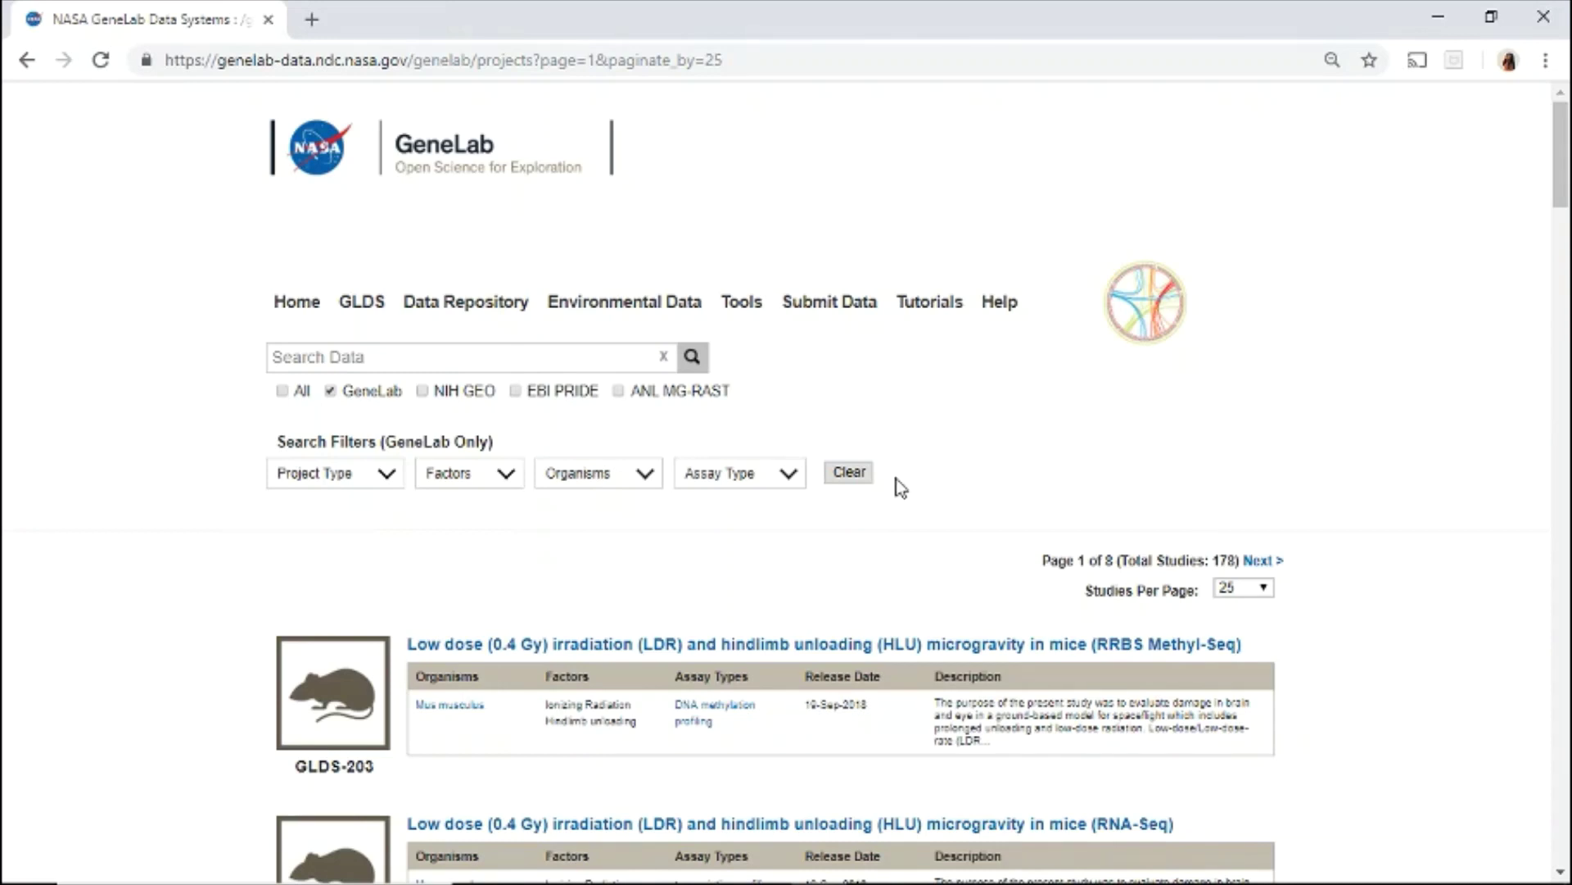
pyautogui.click(540, 354)
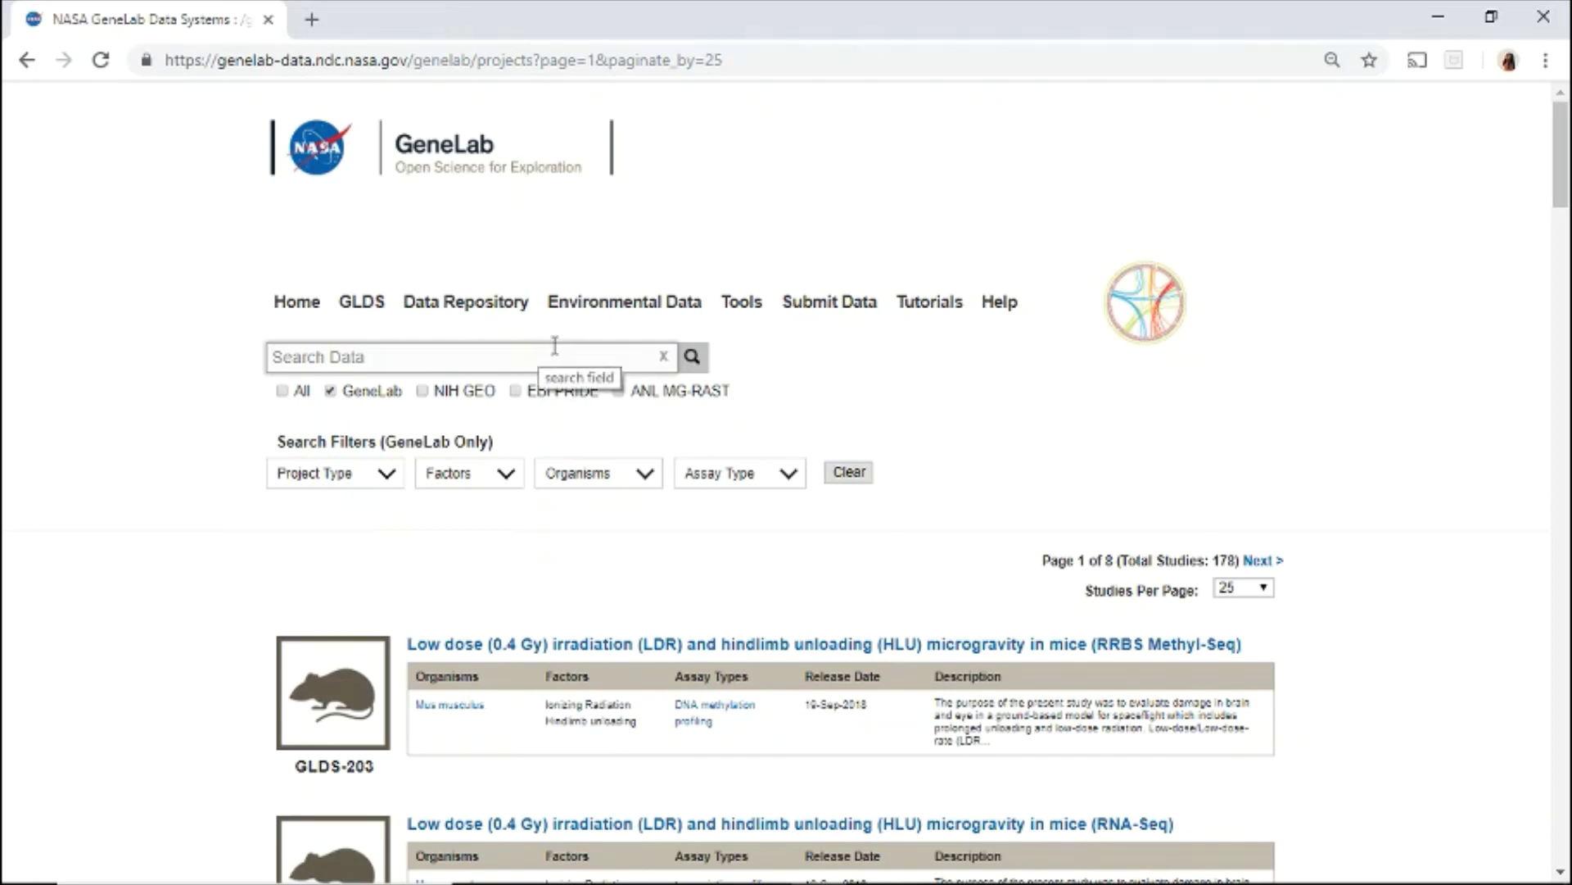
pyautogui.write('mouse liver')
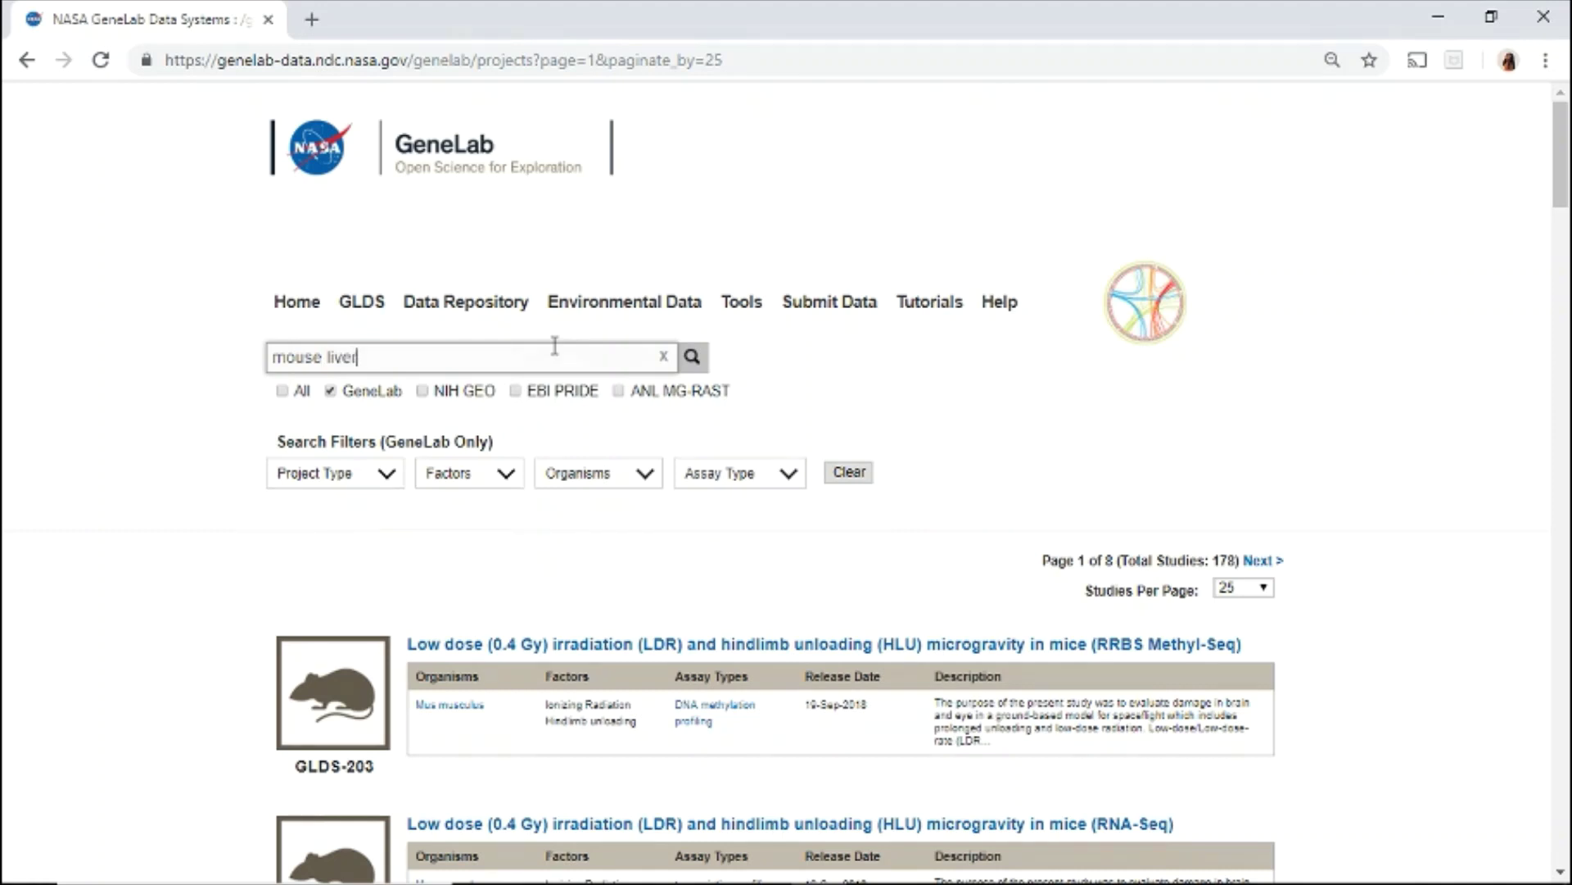
pyautogui.click(692, 358)
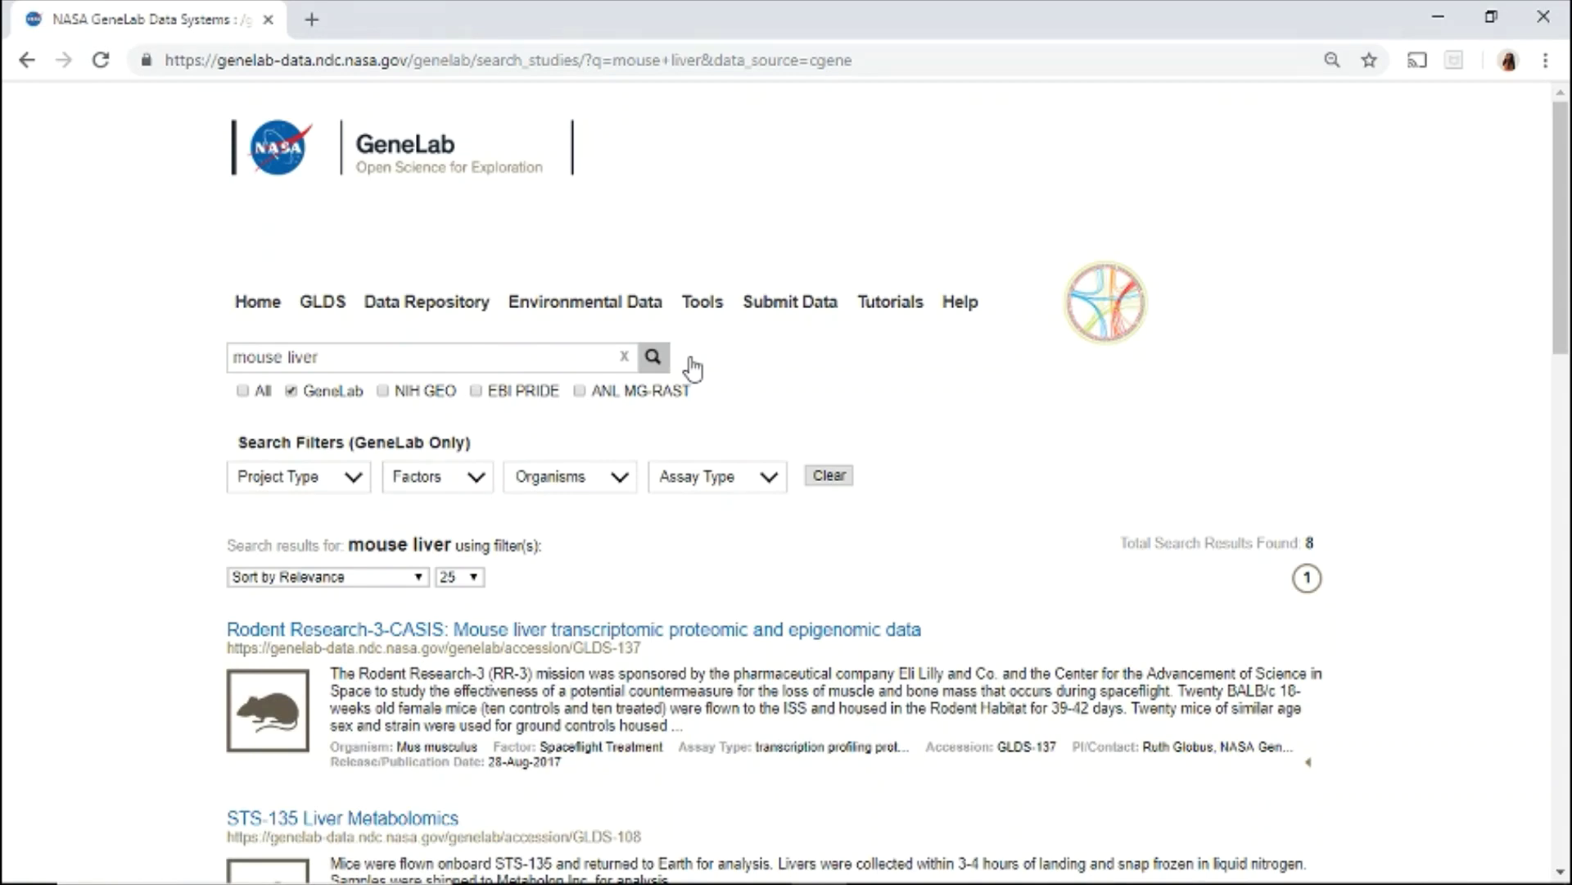
# Add NIH GEO, EBI PRIDE and ANL MG-RAST studies to the search results
pyautogui.click(383, 392)
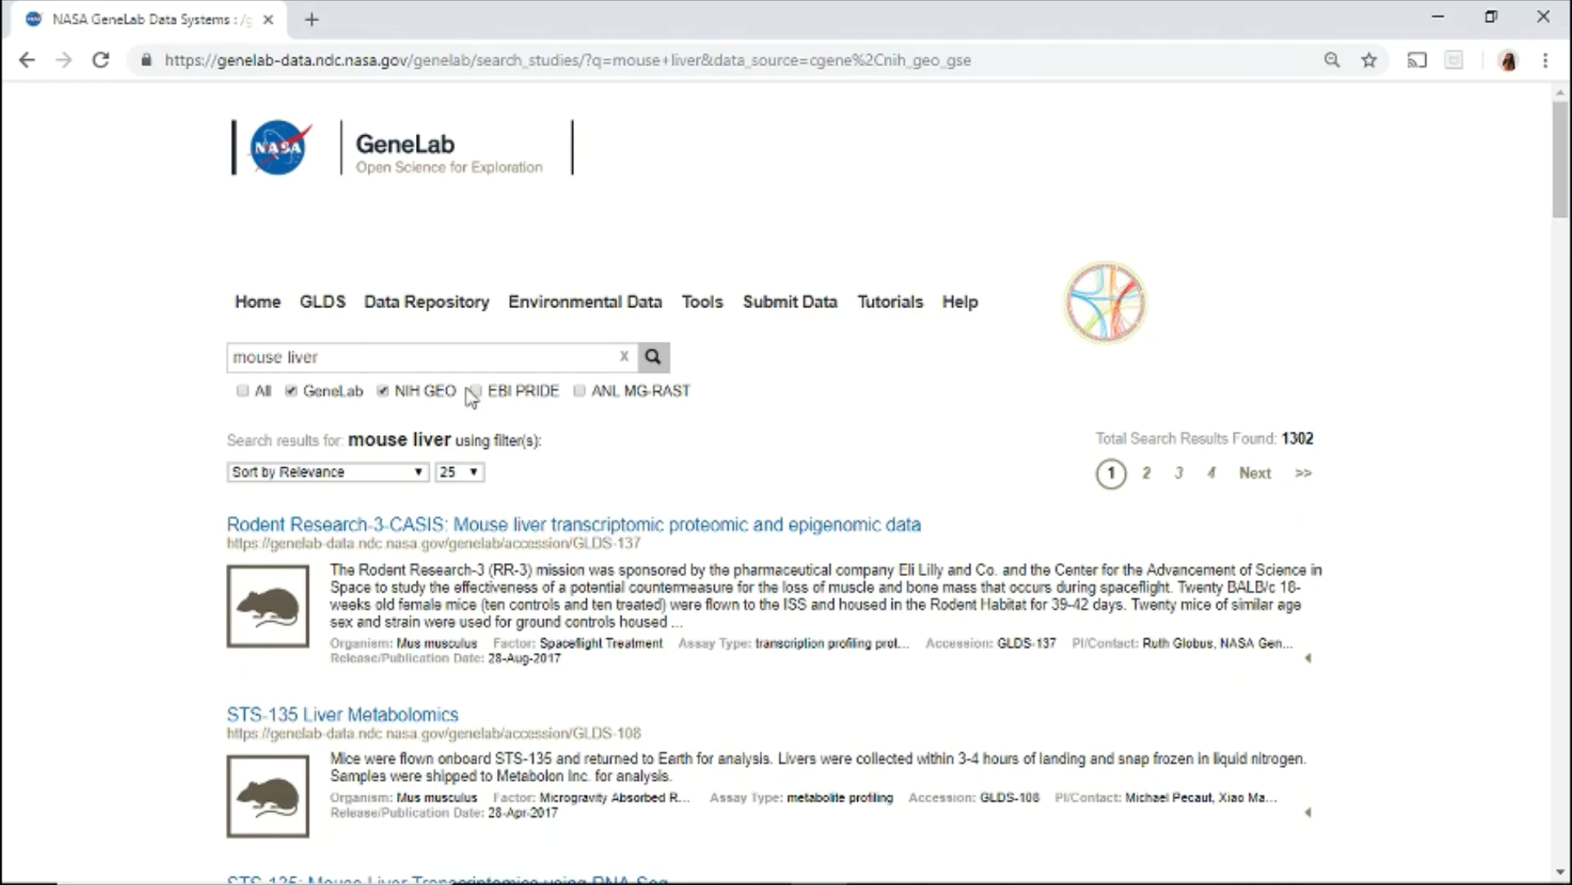
pyautogui.click(477, 392)
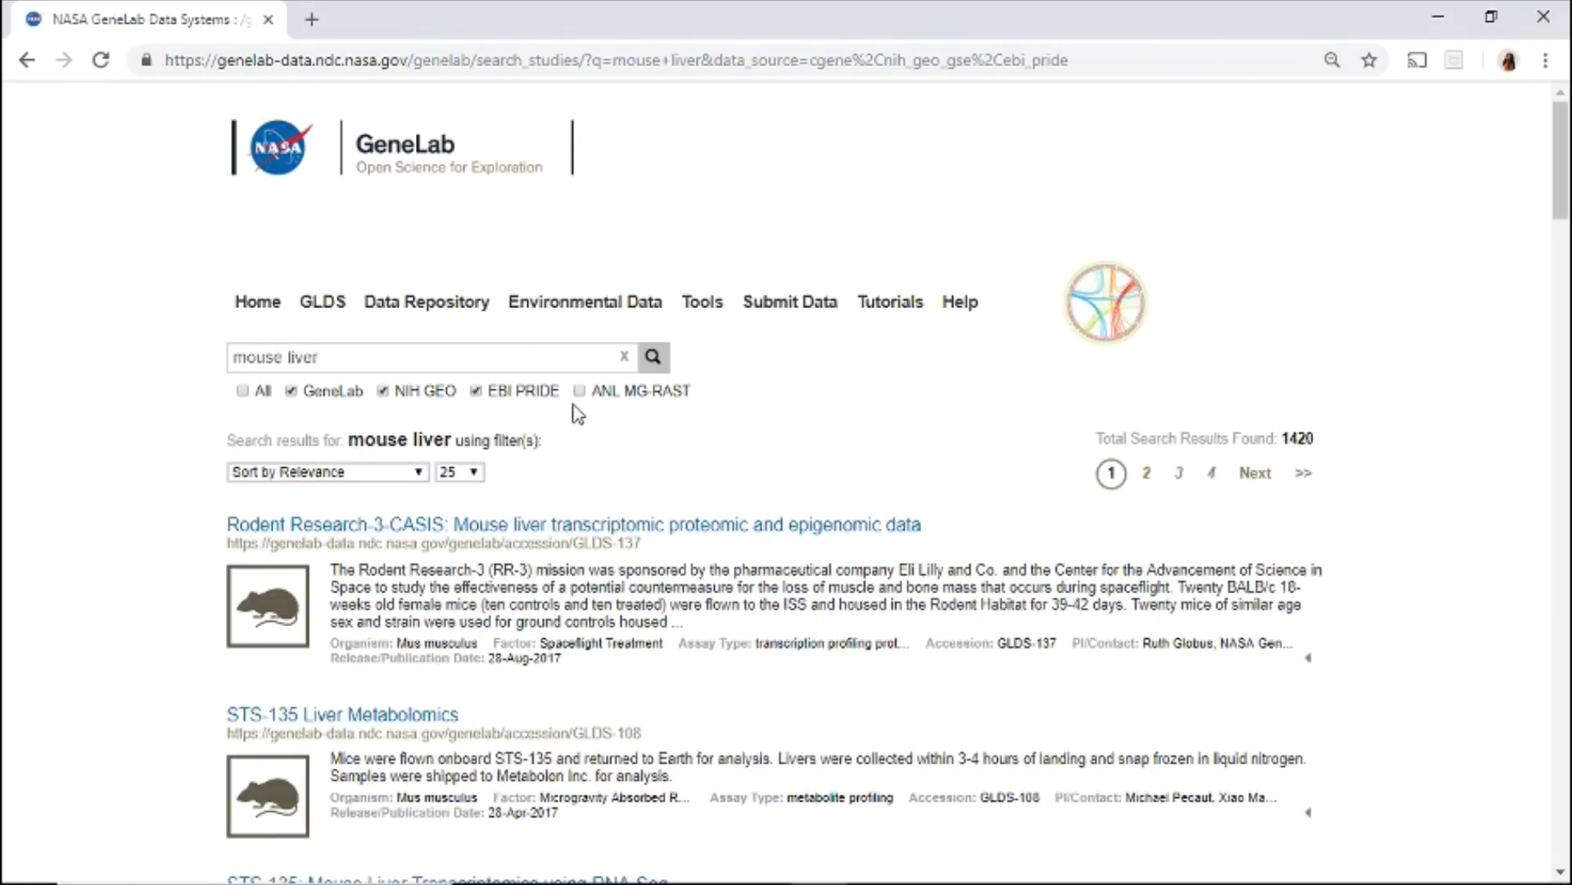
pyautogui.click(580, 392)
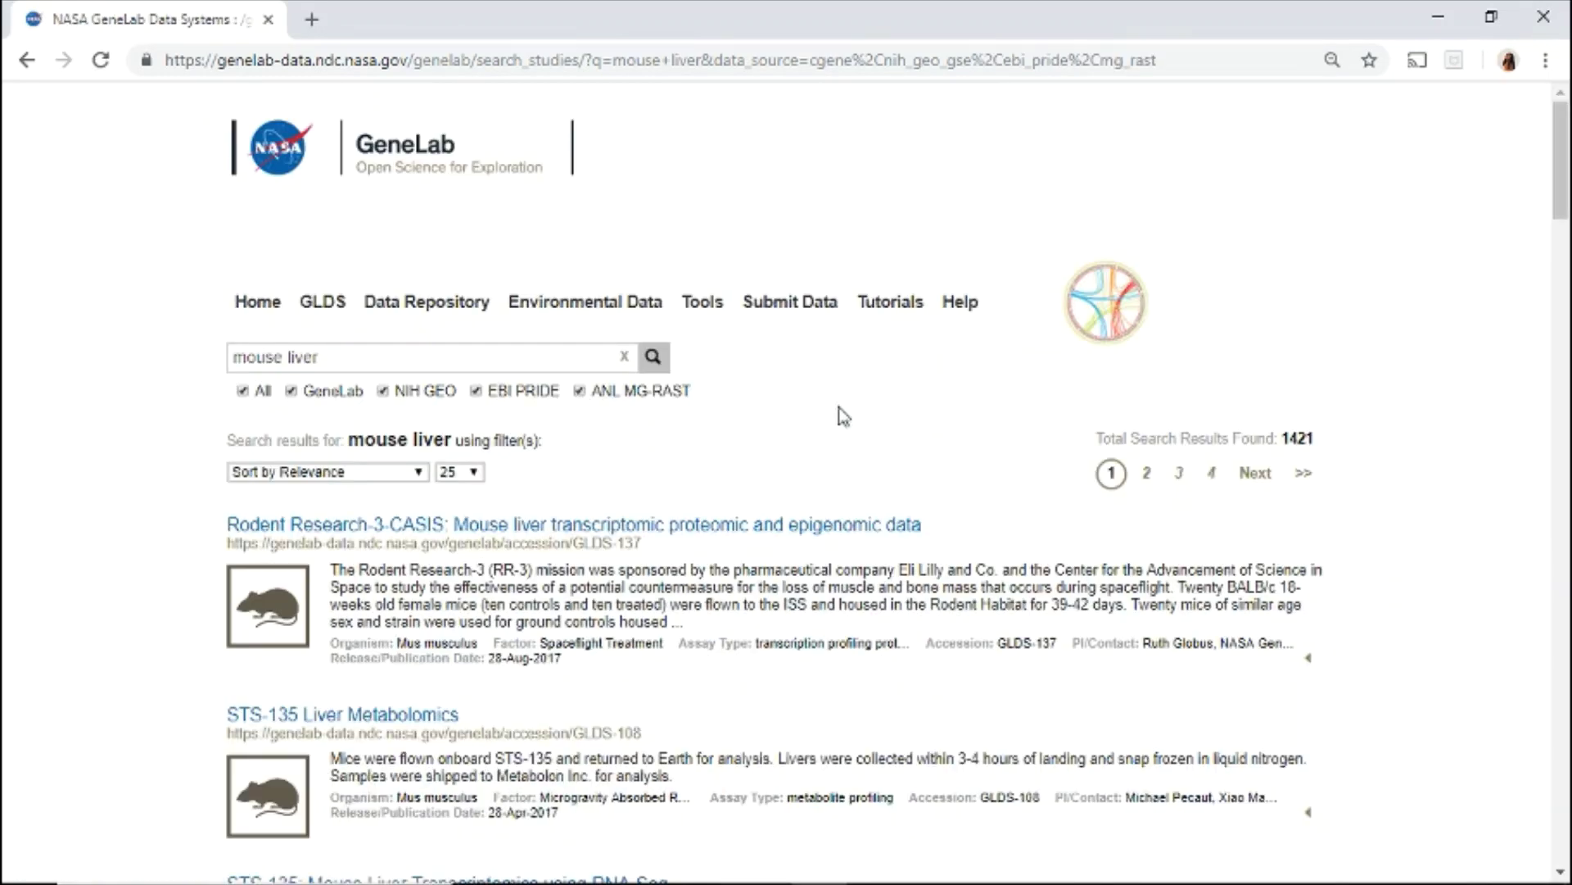
pyautogui.moveTo(1558, 202)
pyautogui.mouseDown()
pyautogui.moveTo(1556, 383)
pyautogui.moveTo(1536, 321)
pyautogui.moveTo(1545, 186)
pyautogui.mouseUp()
# Clear the mouse liver query and limit the sources to GeneLab studies only
pyautogui.click(625, 358)
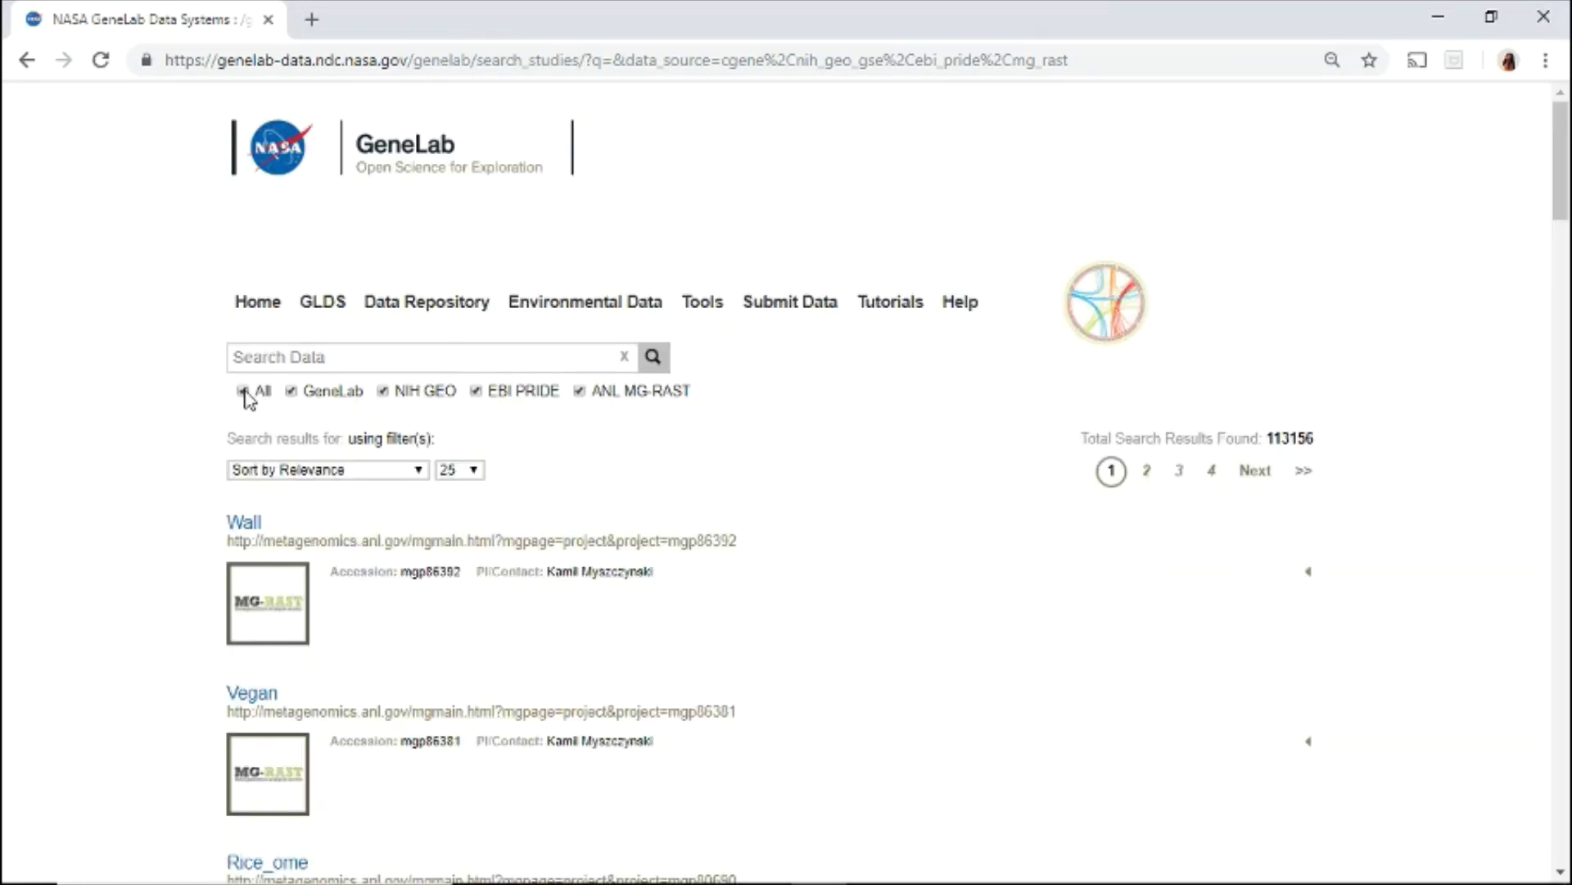
pyautogui.click(243, 392)
pyautogui.click(291, 391)
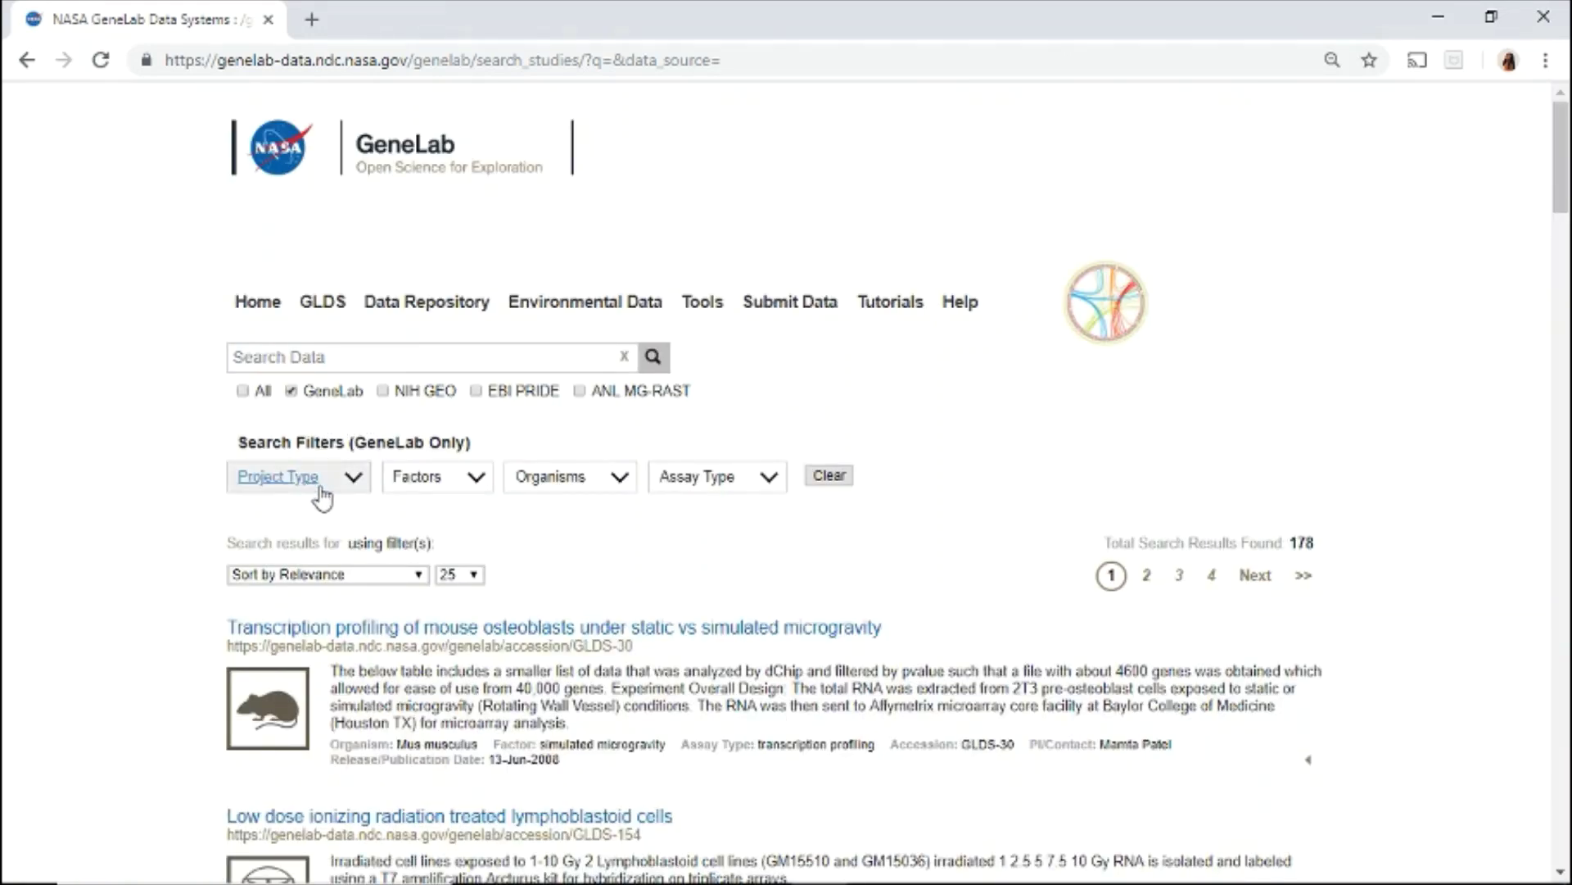
# Filter by Spaceflight project type, Bacillus subtilis organism and transcription profiling assay
pyautogui.click(358, 487)
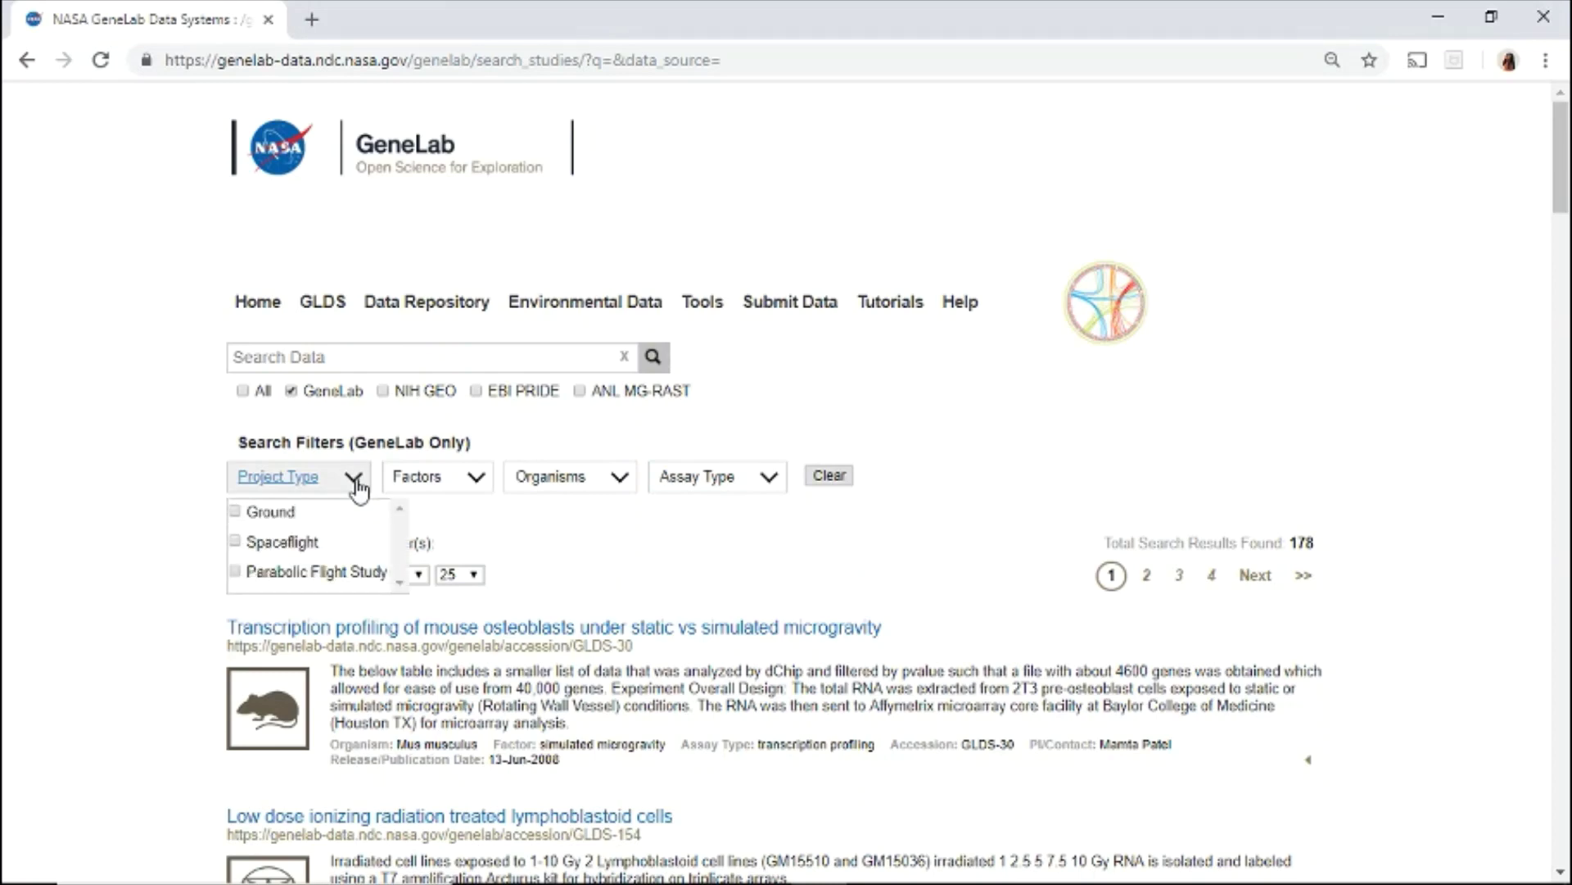
pyautogui.click(236, 542)
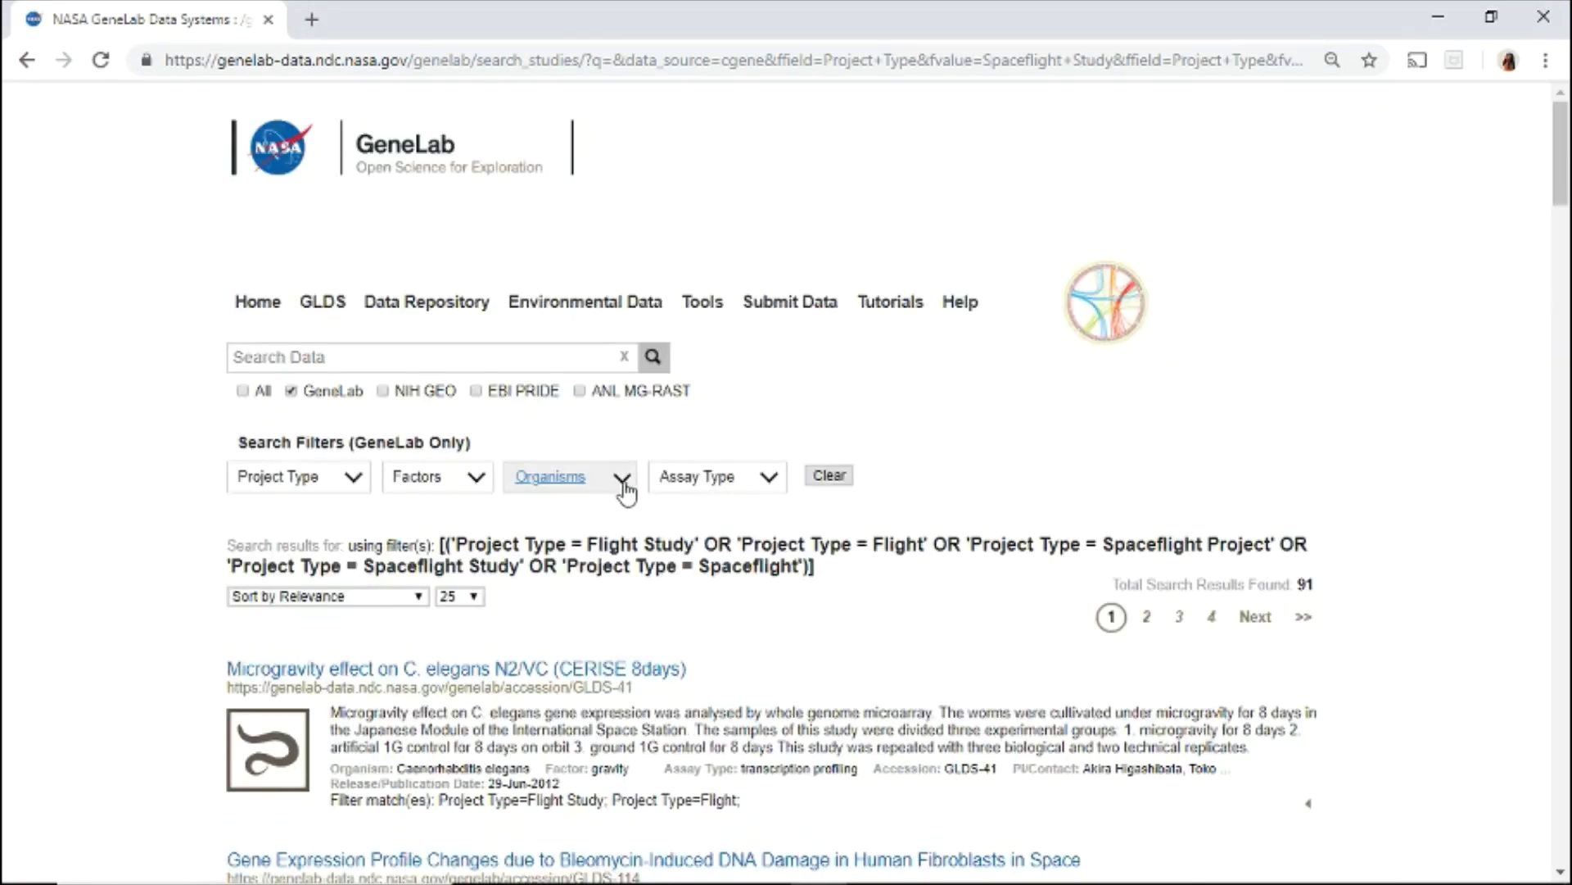
pyautogui.click(623, 485)
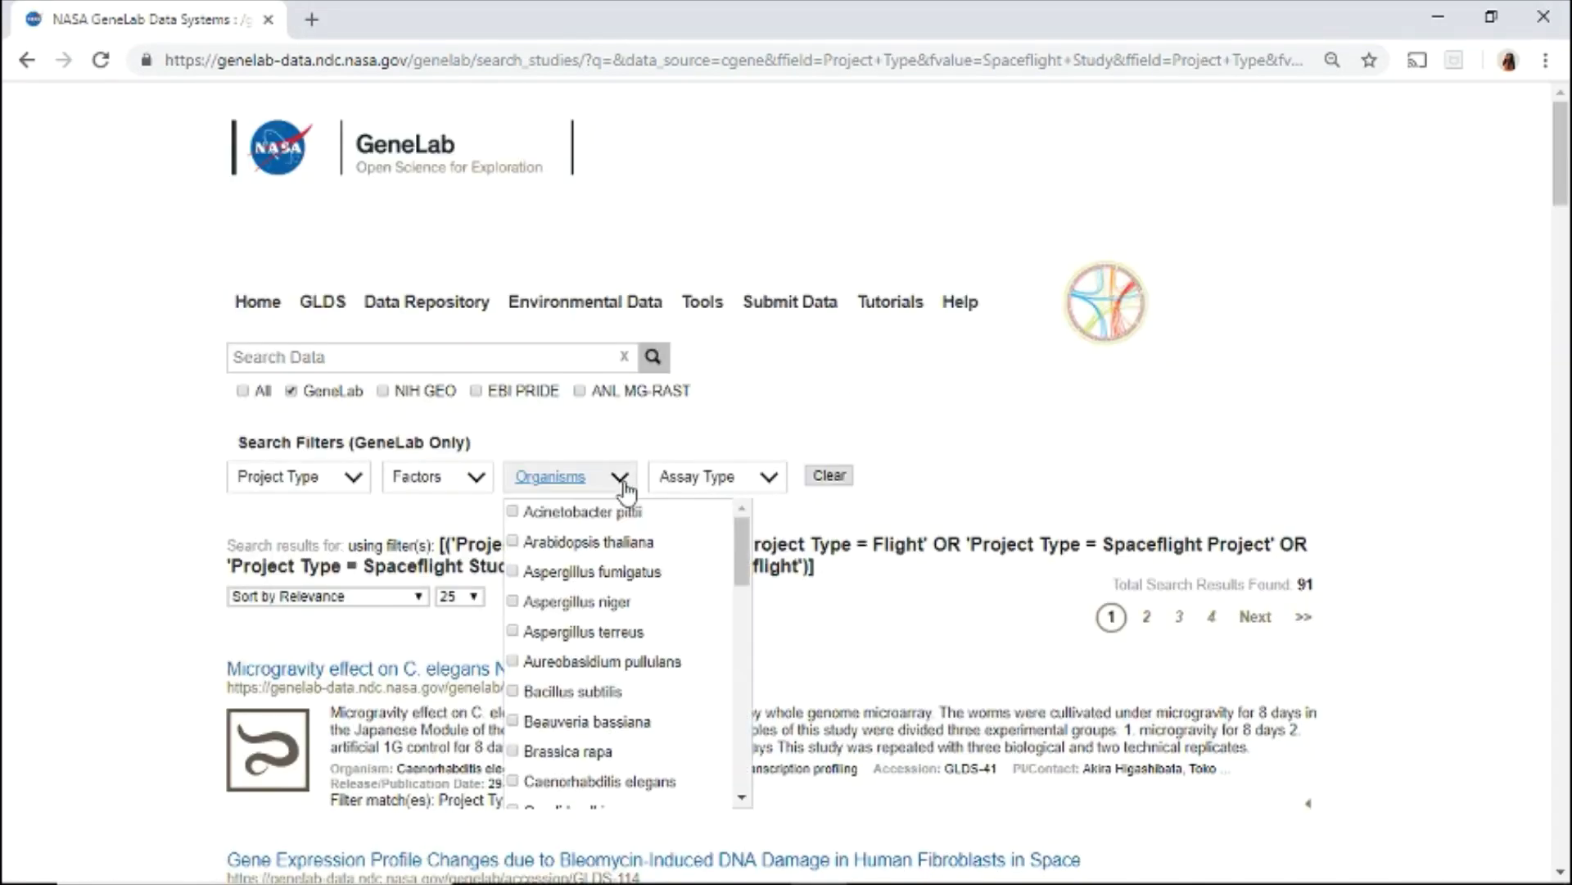
pyautogui.click(513, 693)
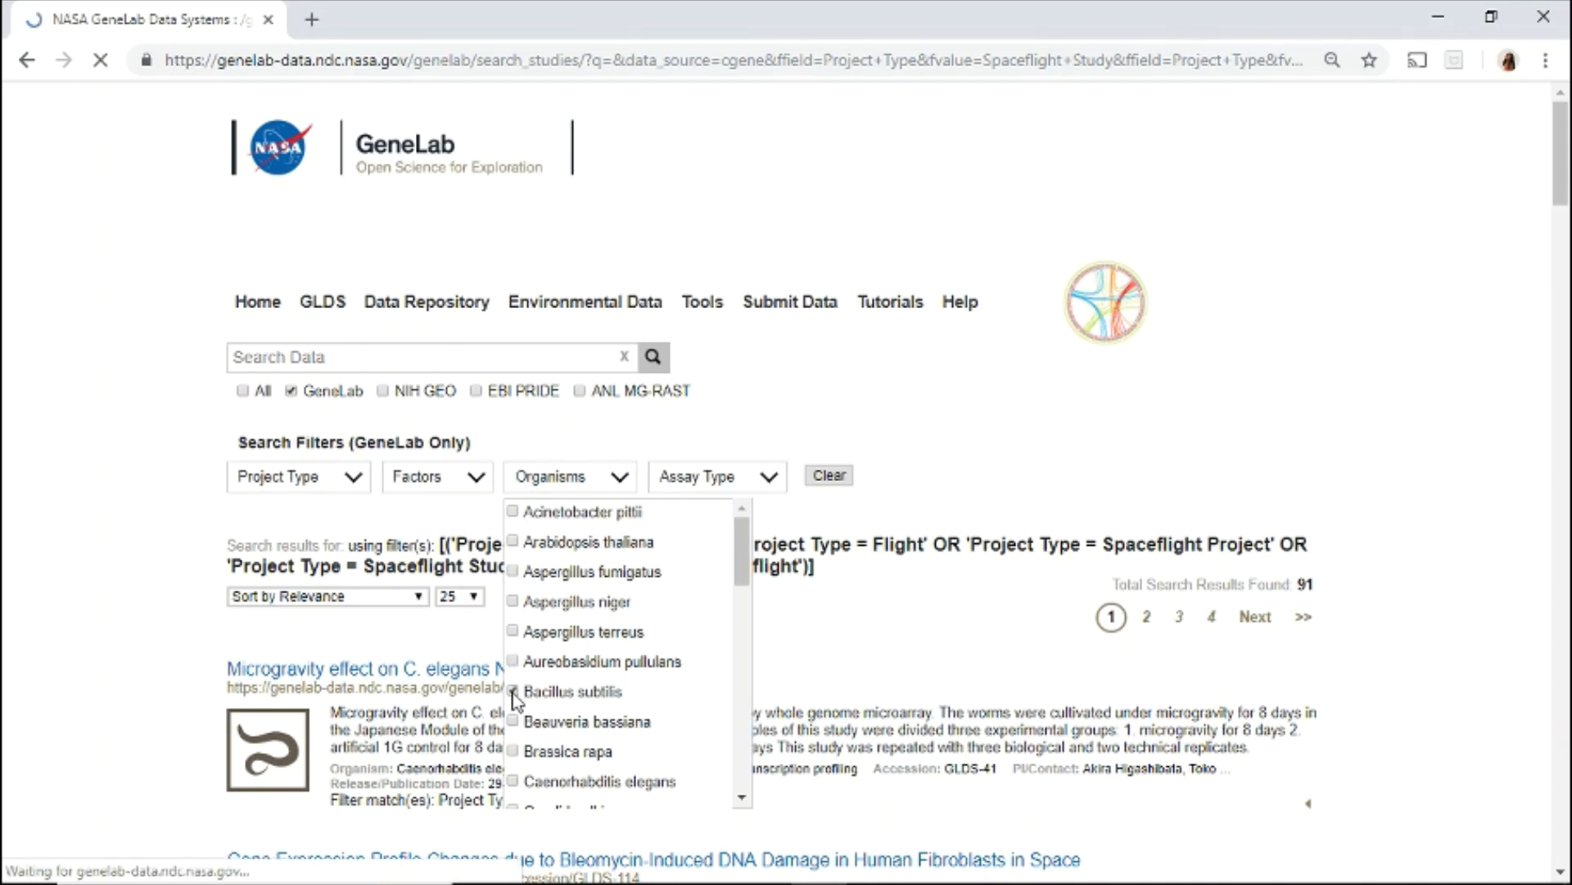
pyautogui.click(772, 487)
pyautogui.click(658, 722)
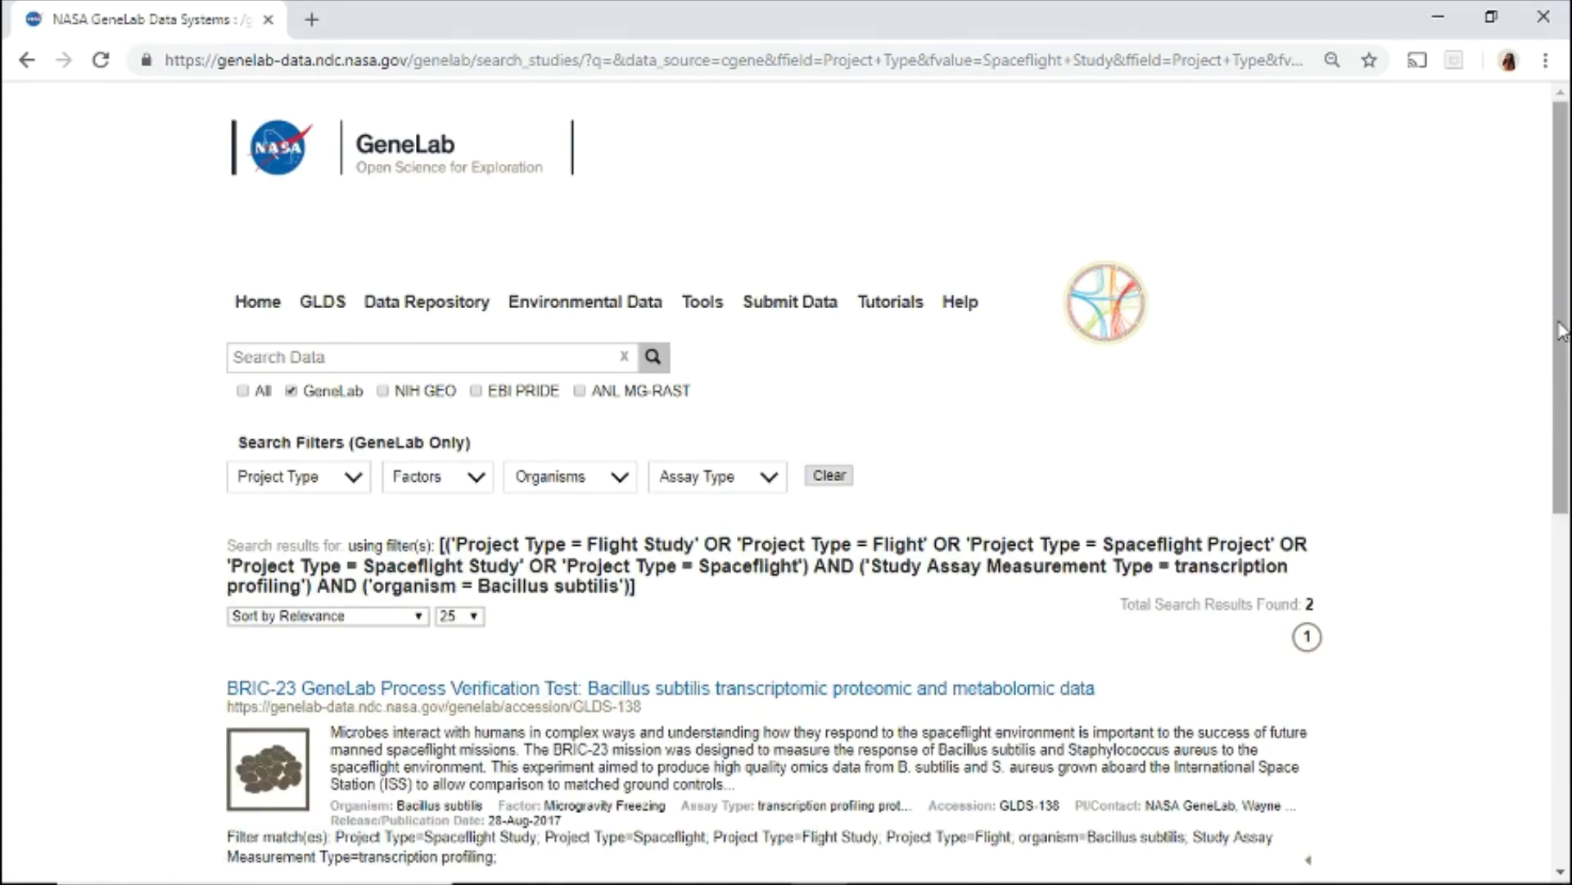
# On the GLDS-138 study page, view the Protocols, Samples, then Assays/Measurements tabs
pyautogui.moveTo(1561, 331); pyautogui.dragTo(1558, 471)
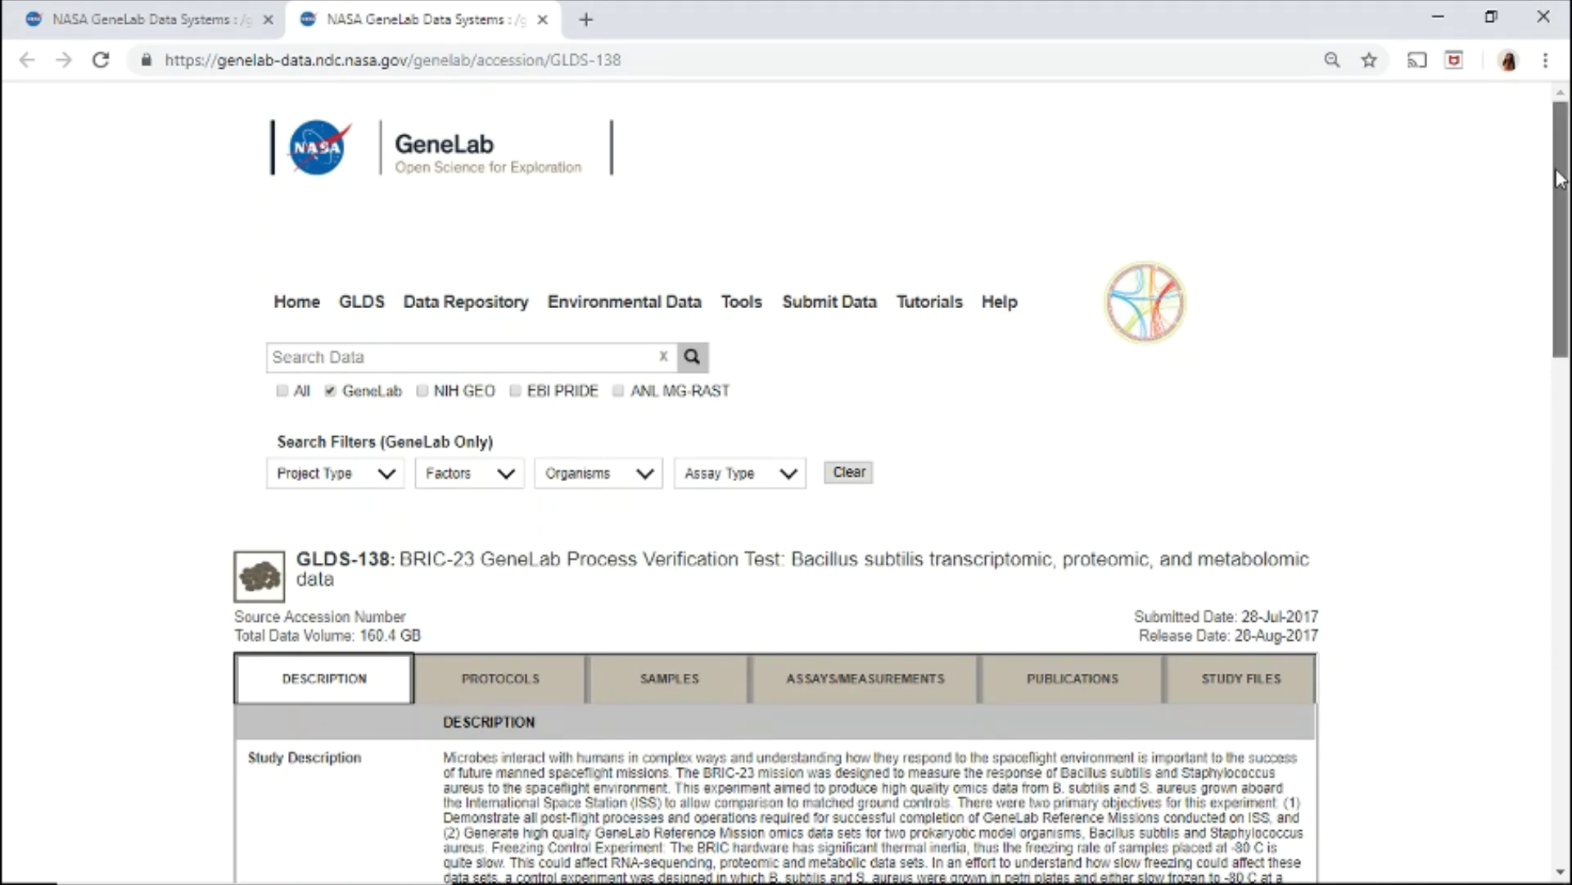
pyautogui.scroll(-3, 1553, 248)
pyautogui.moveTo(1554, 249); pyautogui.dragTo(1543, 336)
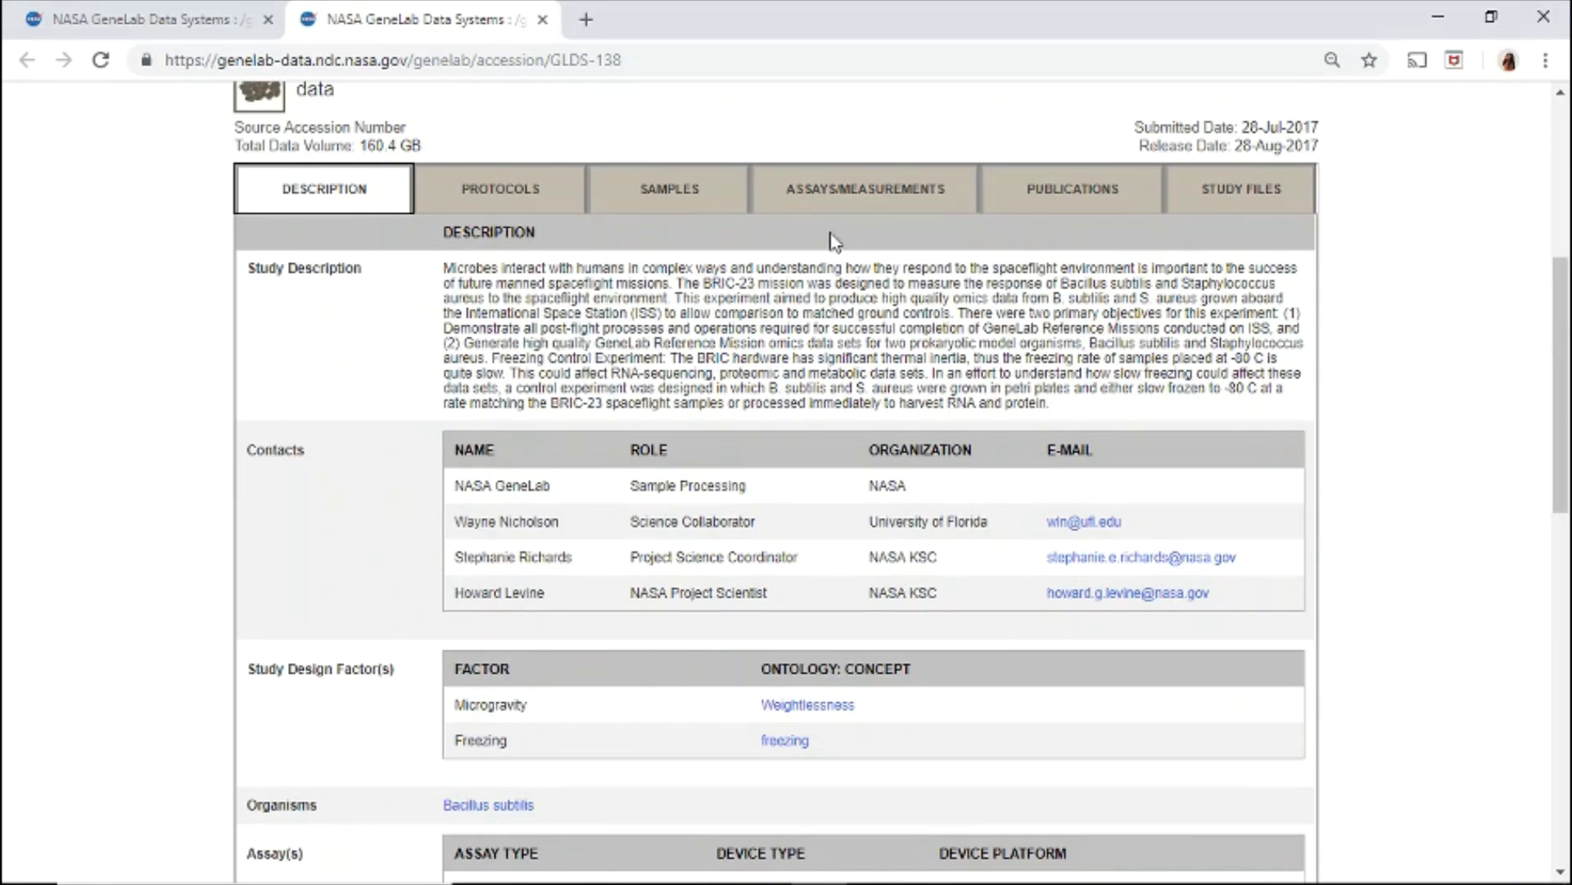
pyautogui.click(524, 191)
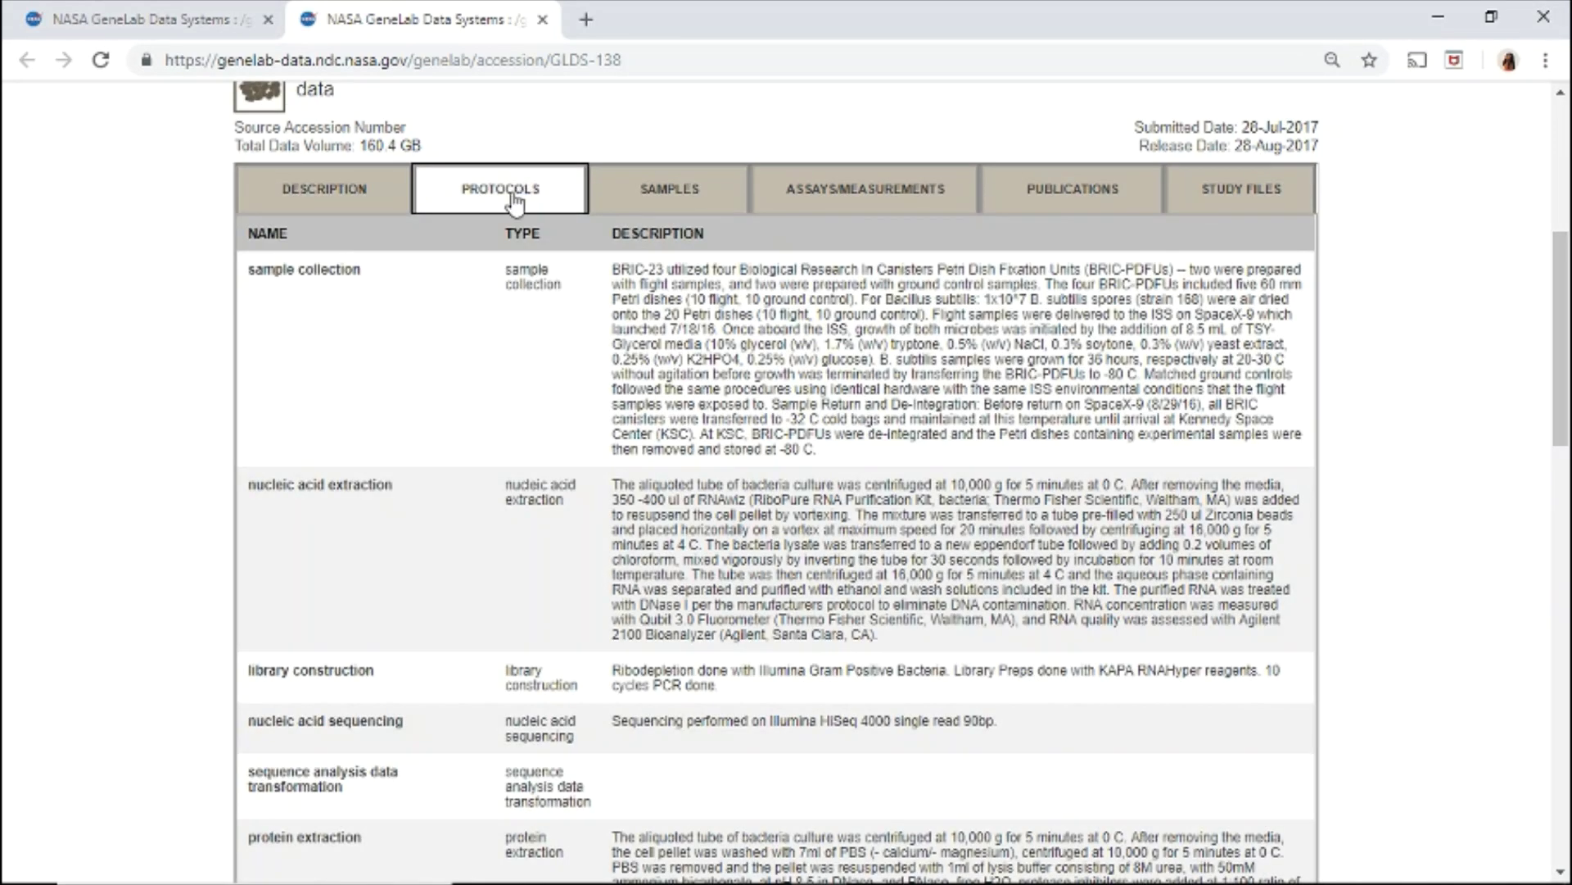
pyautogui.click(640, 197)
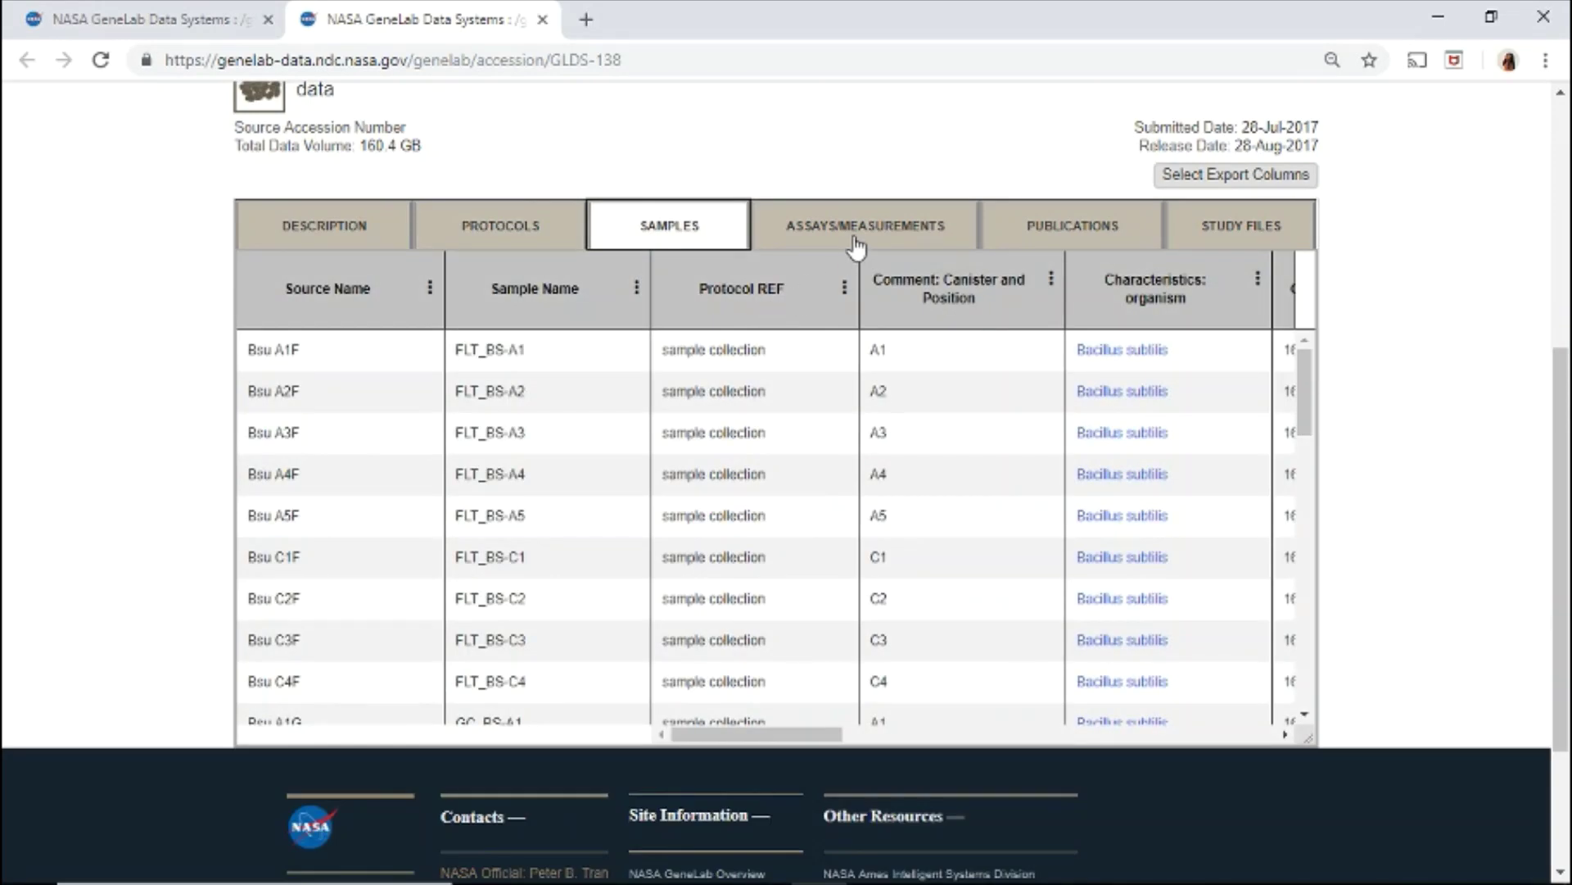
pyautogui.click(855, 244)
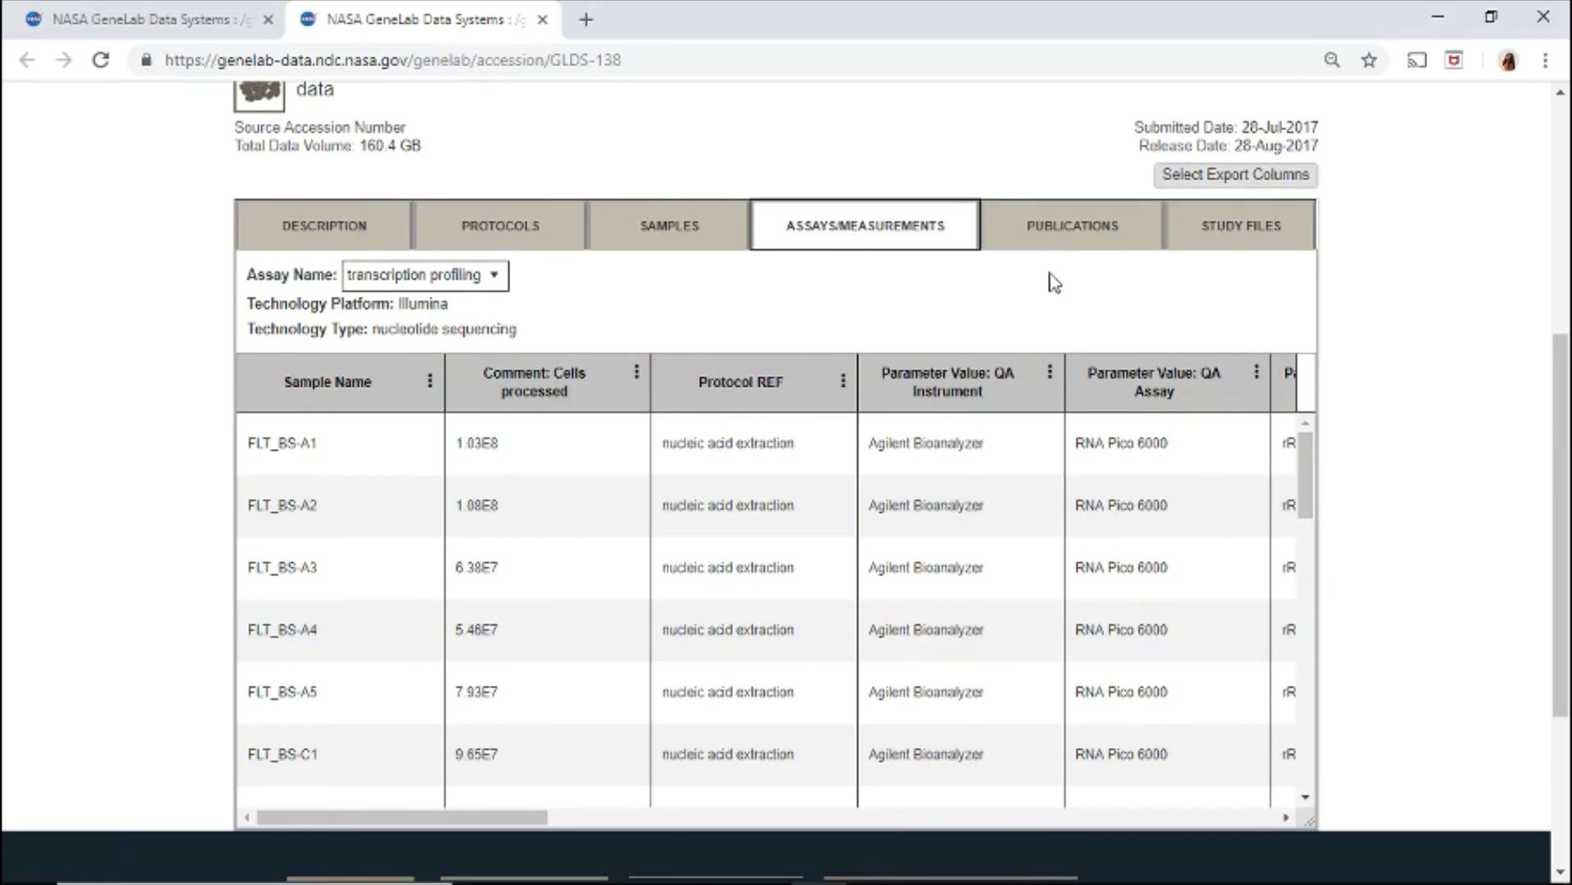
# Export the GLDS-138 assay table as a CSV that includes the Extract Name column
pyautogui.click(1189, 182)
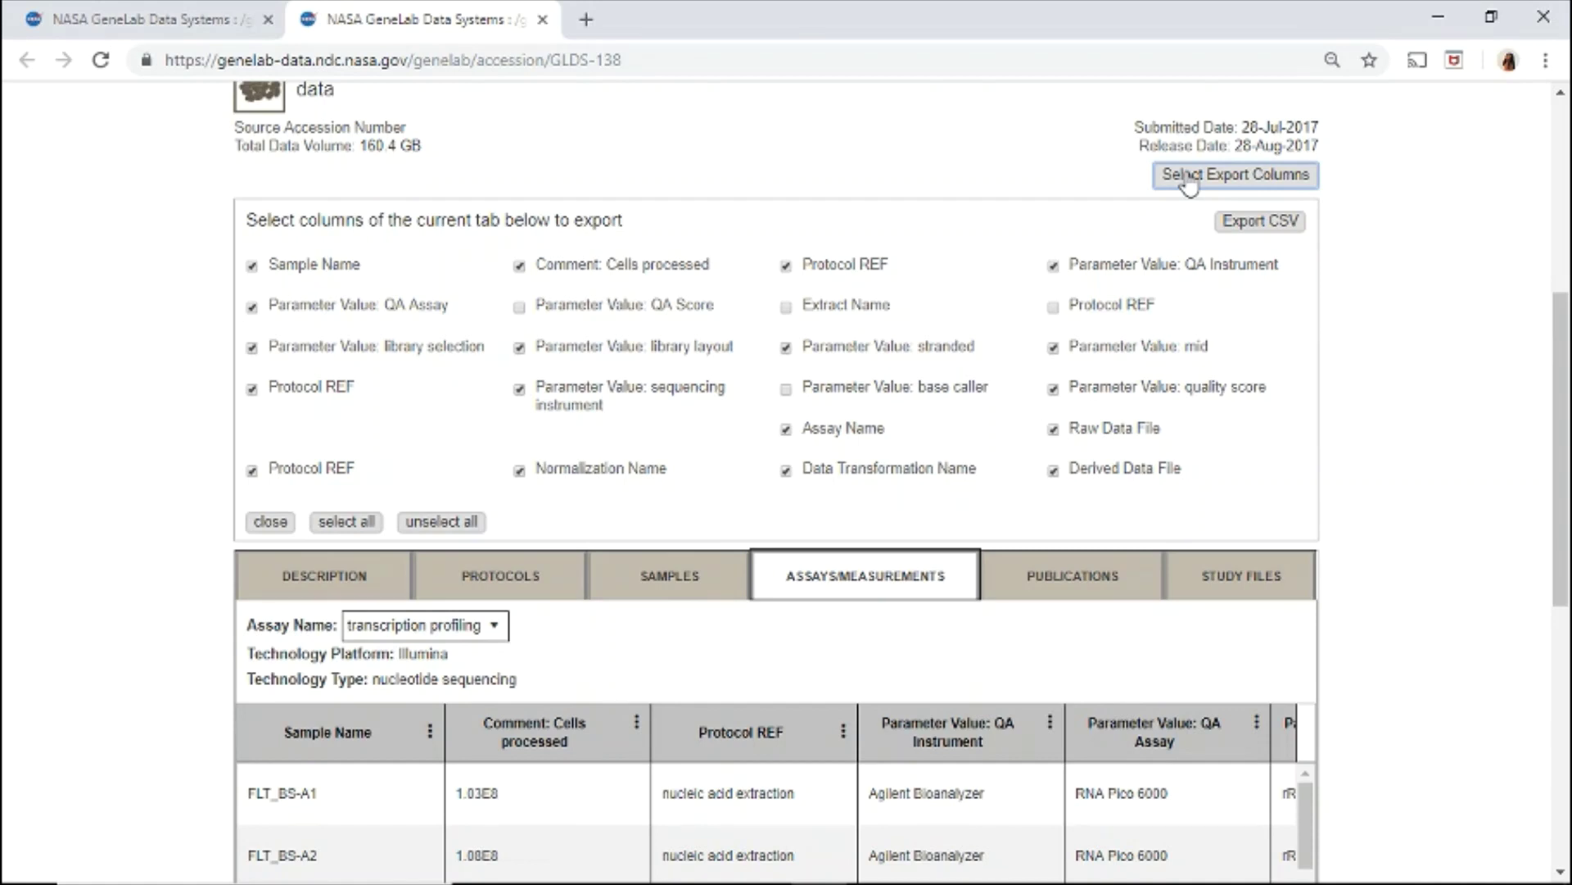
pyautogui.click(787, 308)
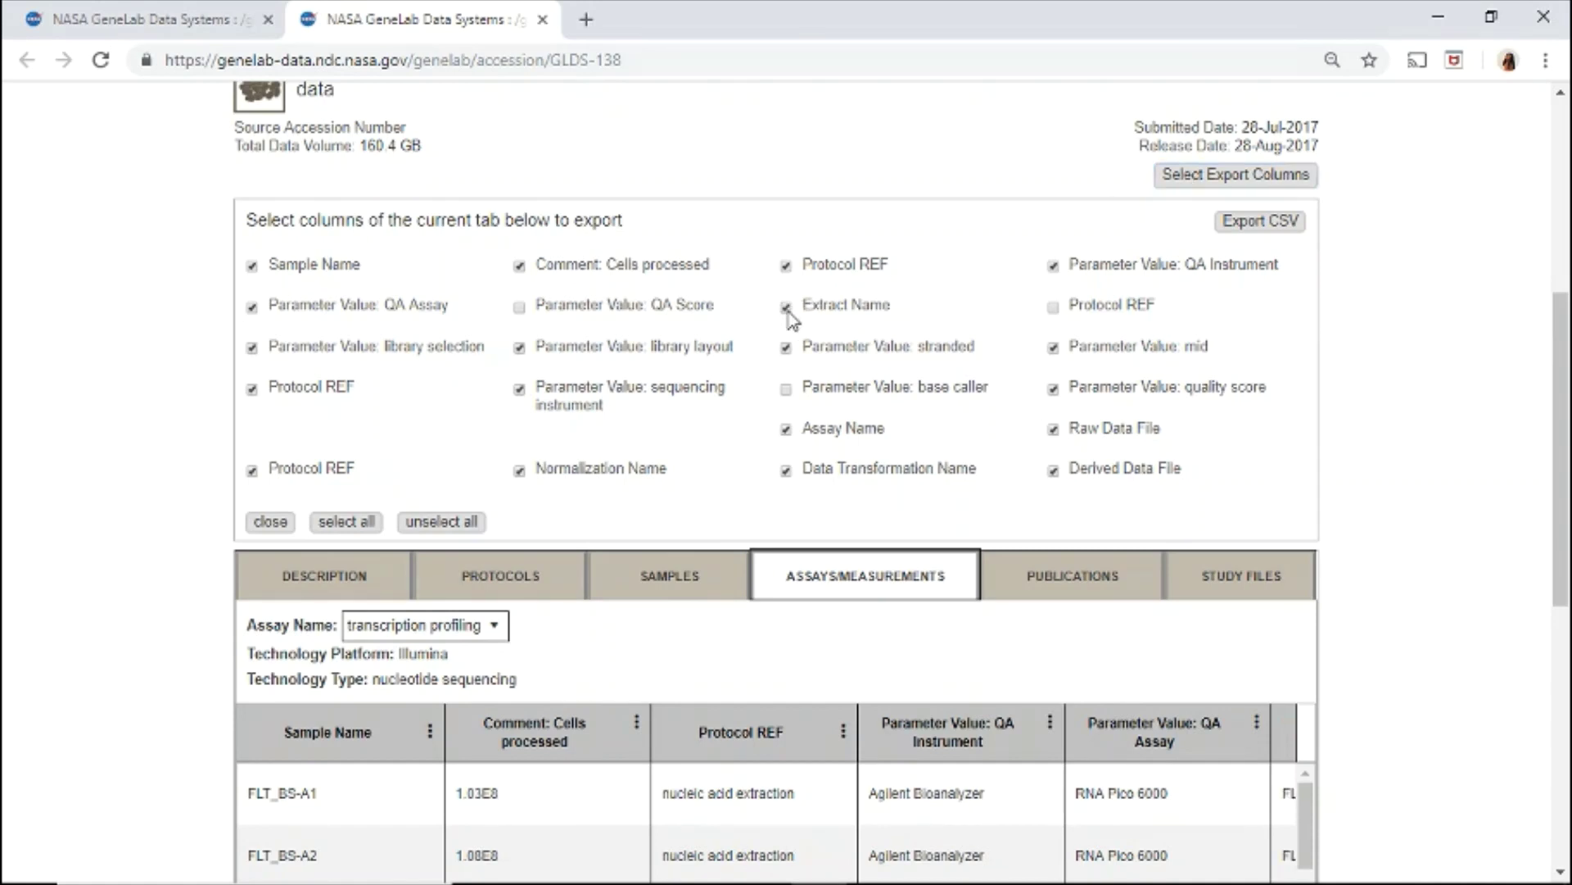
pyautogui.click(1241, 234)
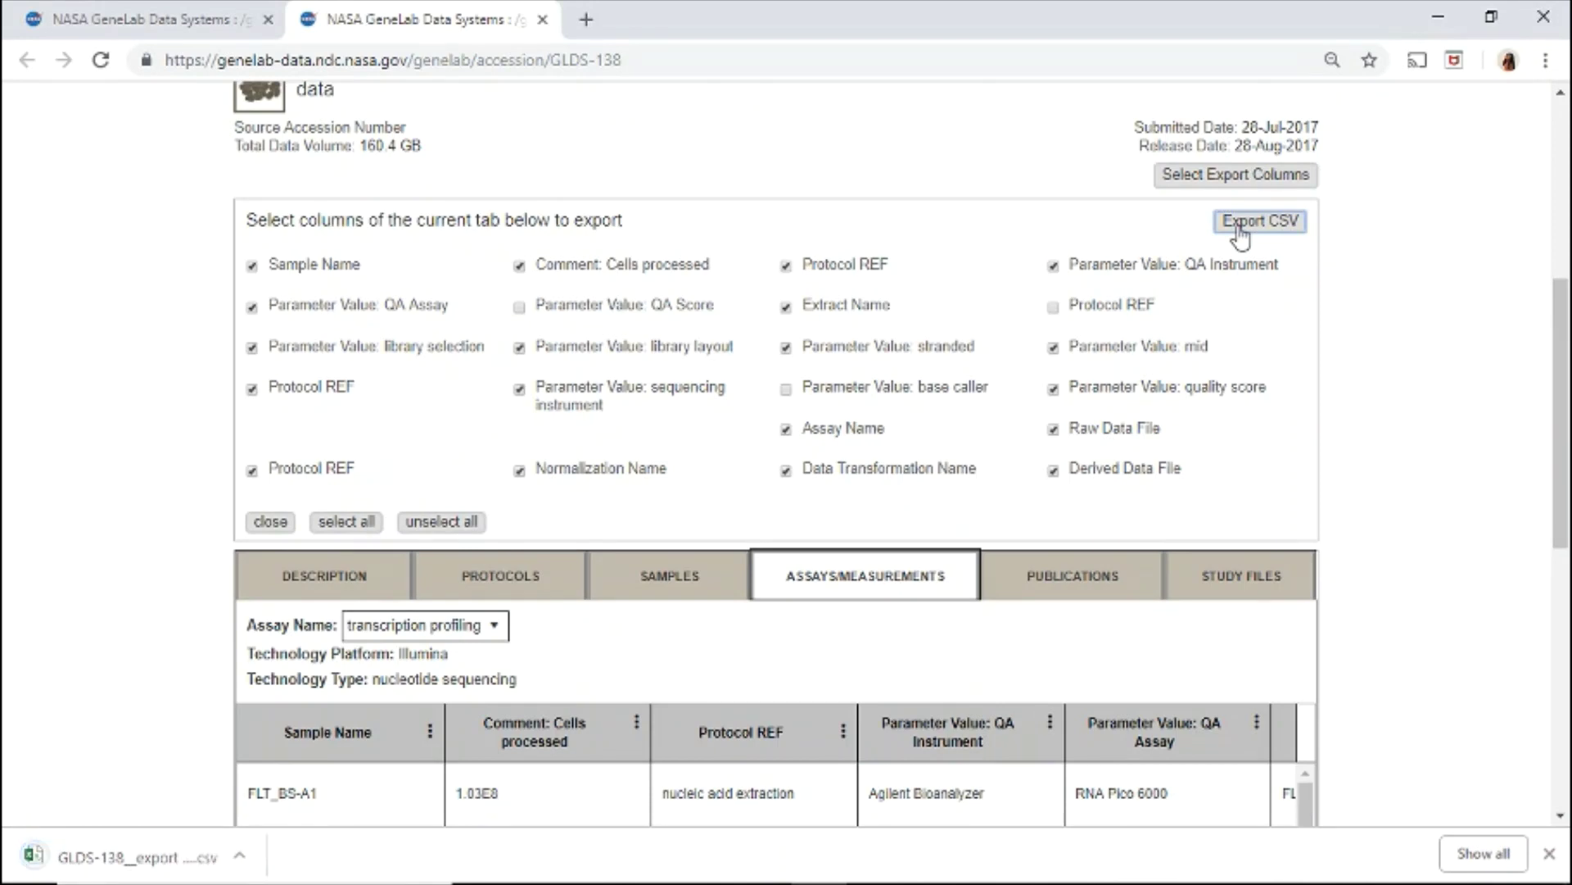
# Check the Cells processed column options, then view the study's publications
pyautogui.click(1210, 180)
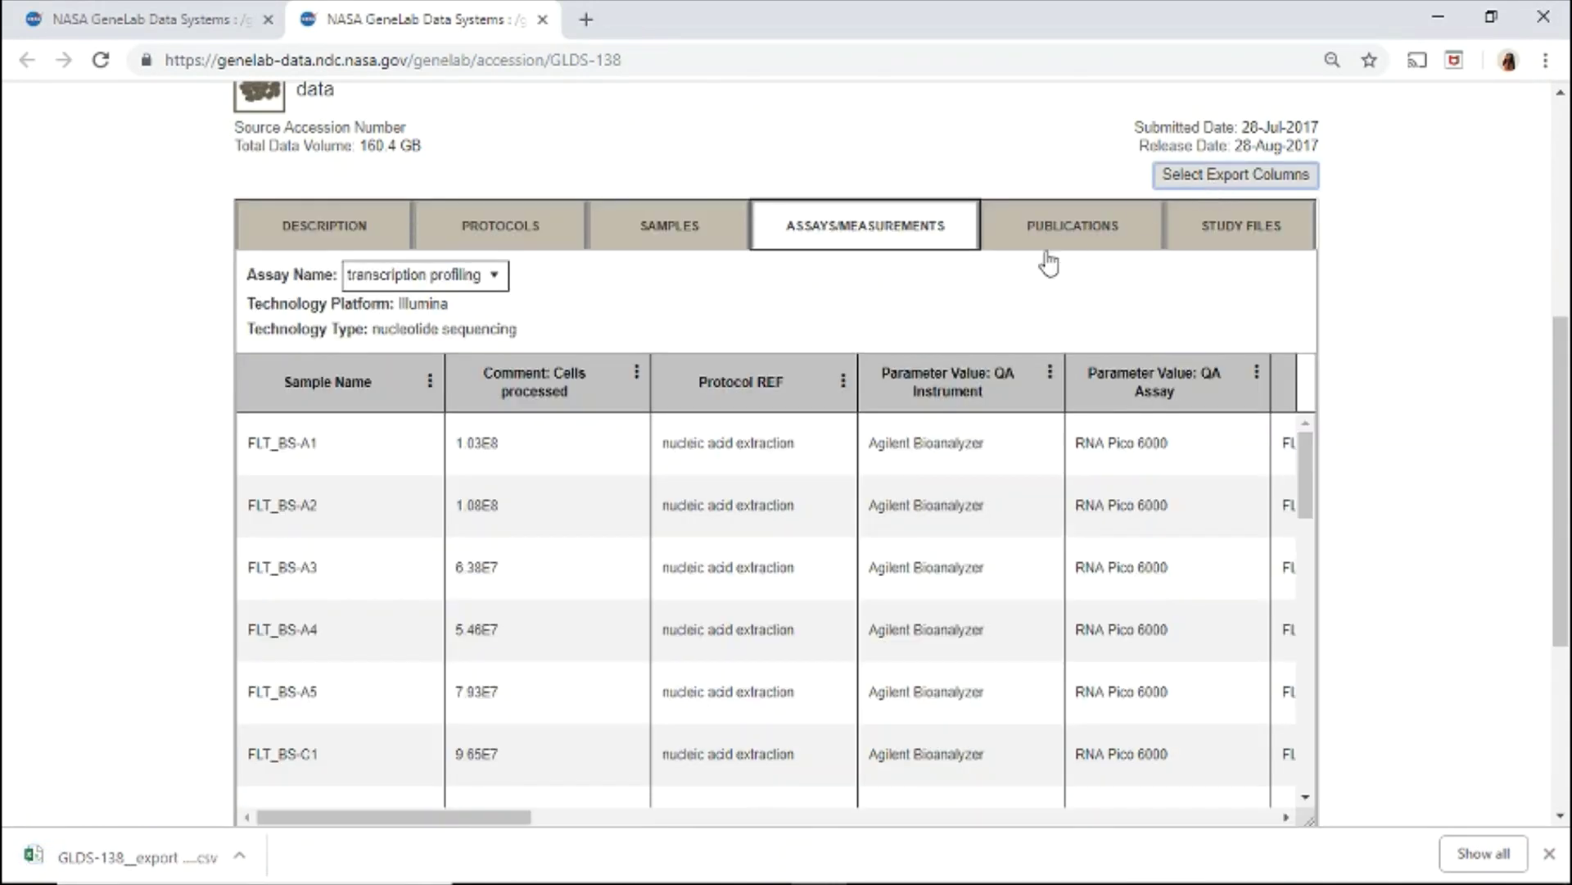
pyautogui.click(636, 380)
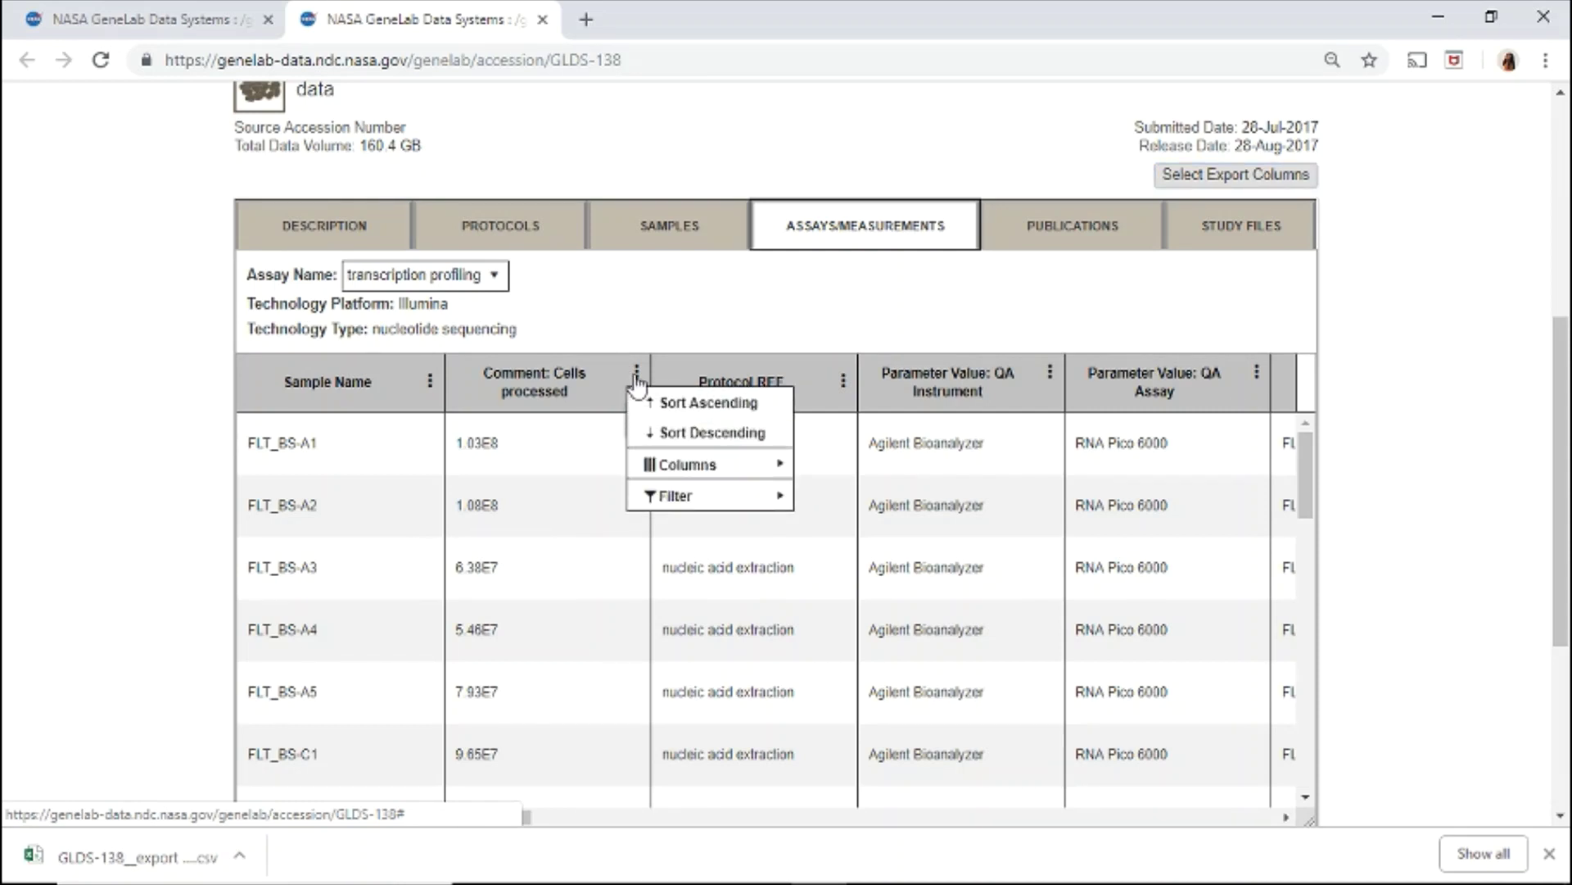
pyautogui.click(1050, 237)
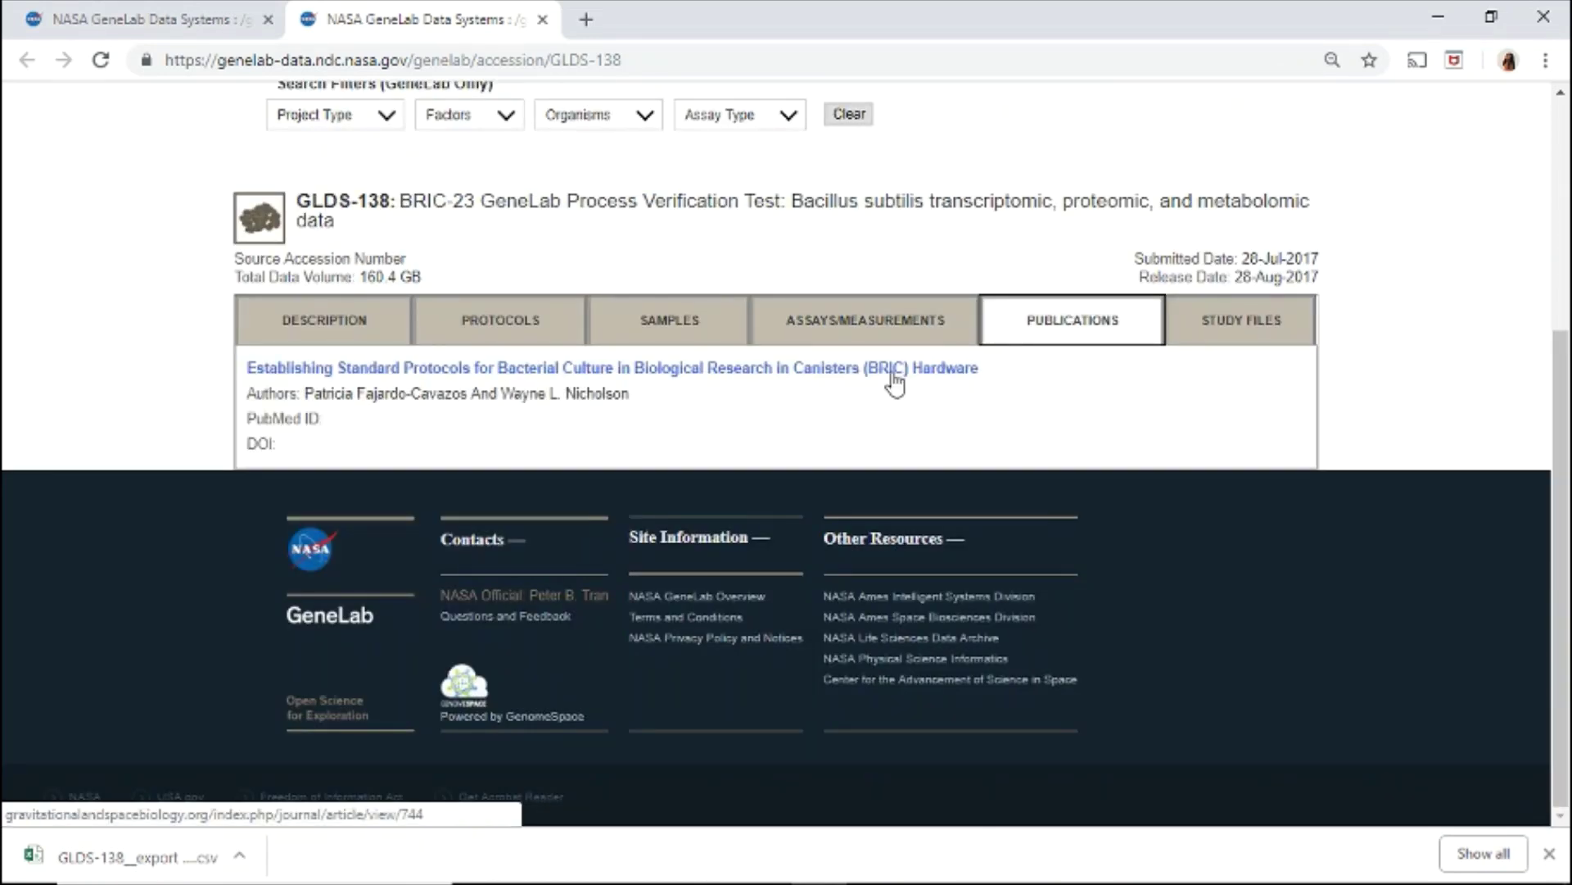
# List the RNA-Seq Data FASTQ archives under GLDS-138's Study Files
pyautogui.click(1223, 332)
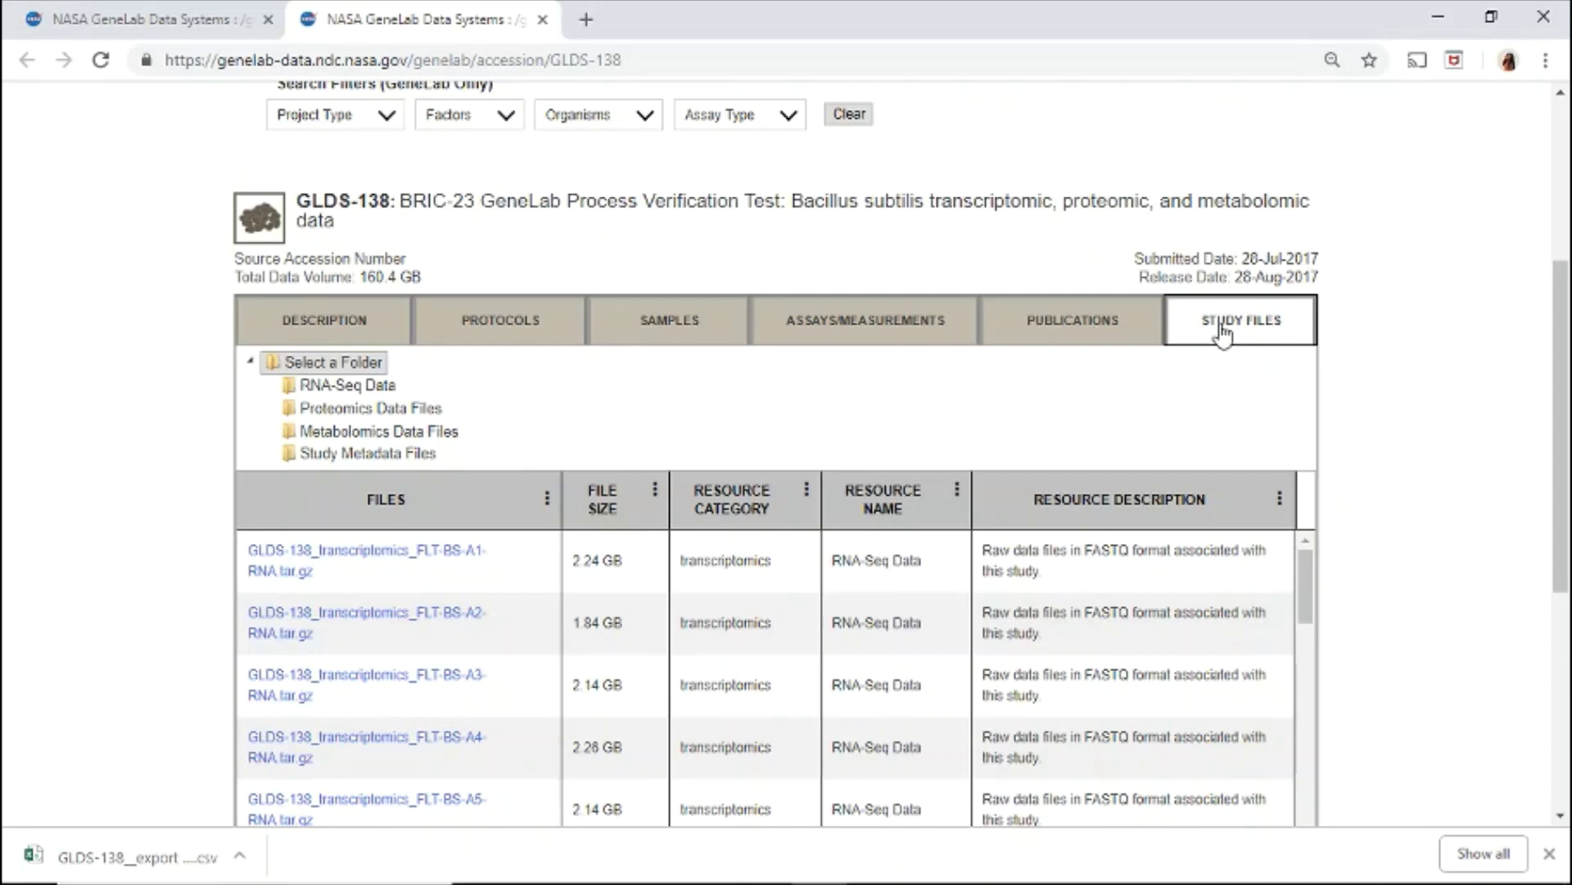
pyautogui.click(378, 388)
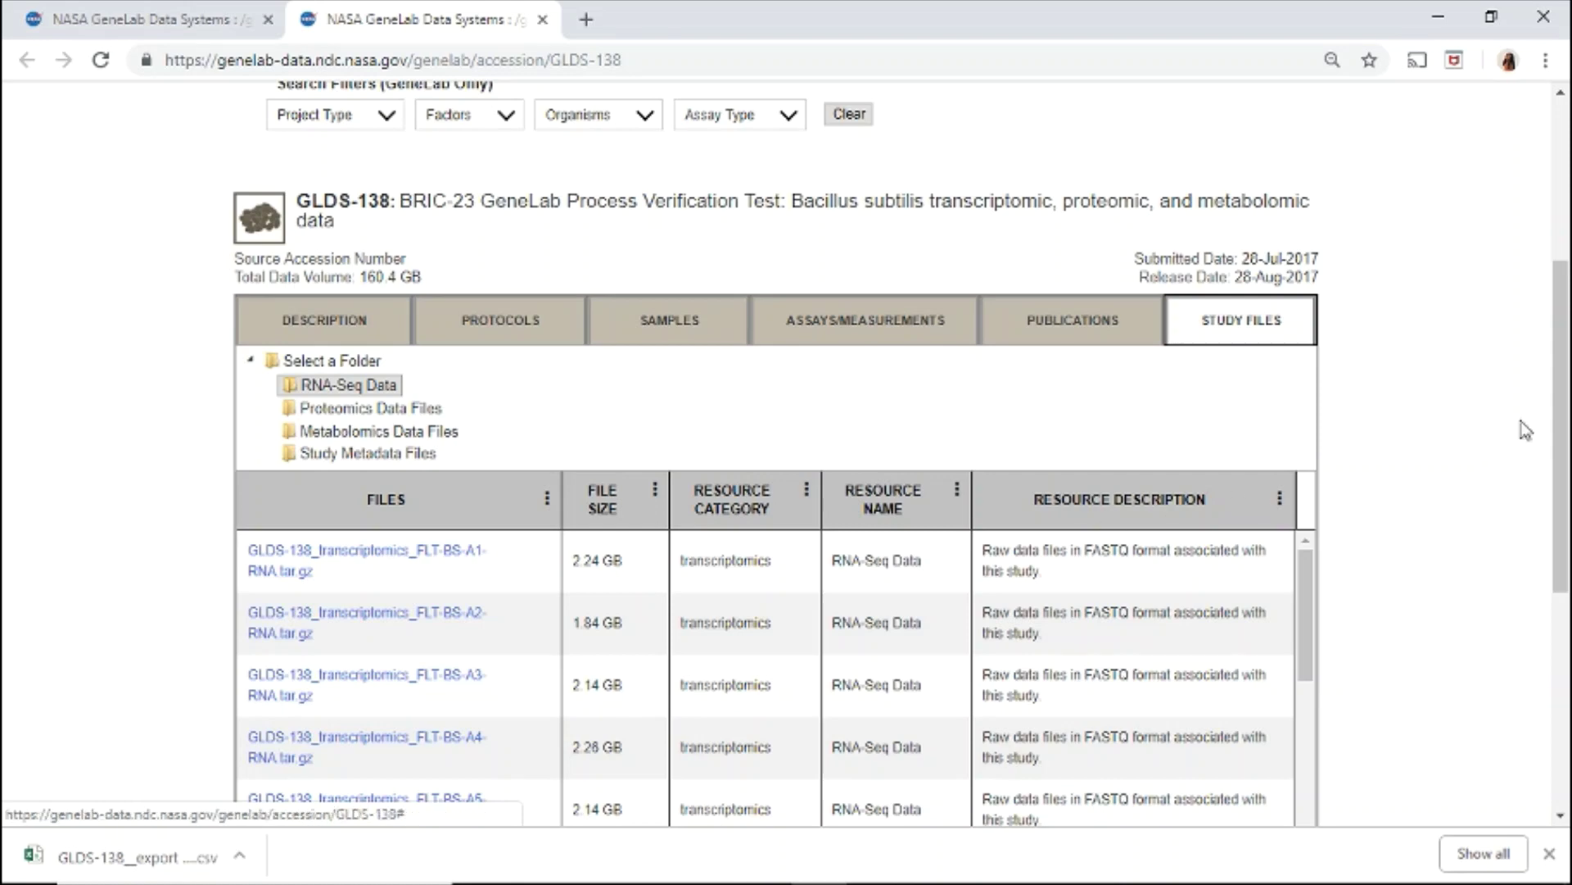
pyautogui.moveTo(1563, 389); pyautogui.dragTo(1567, 229)
# Go to Tools > Collaborative Workspace and sign in with a Google account
pyautogui.moveTo(743, 323)
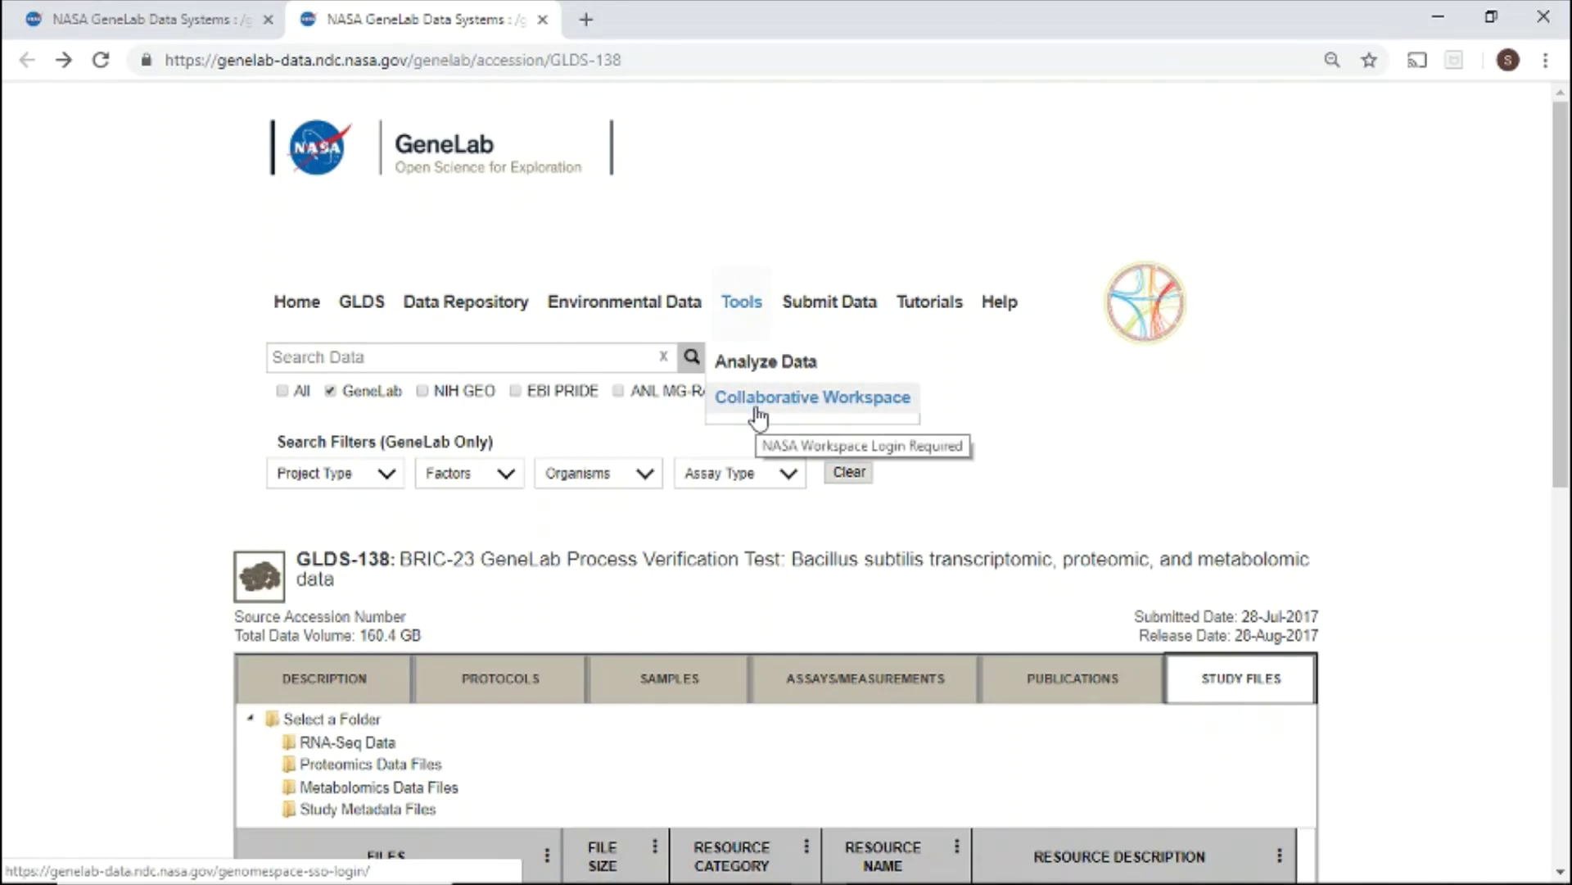
pyautogui.click(758, 416)
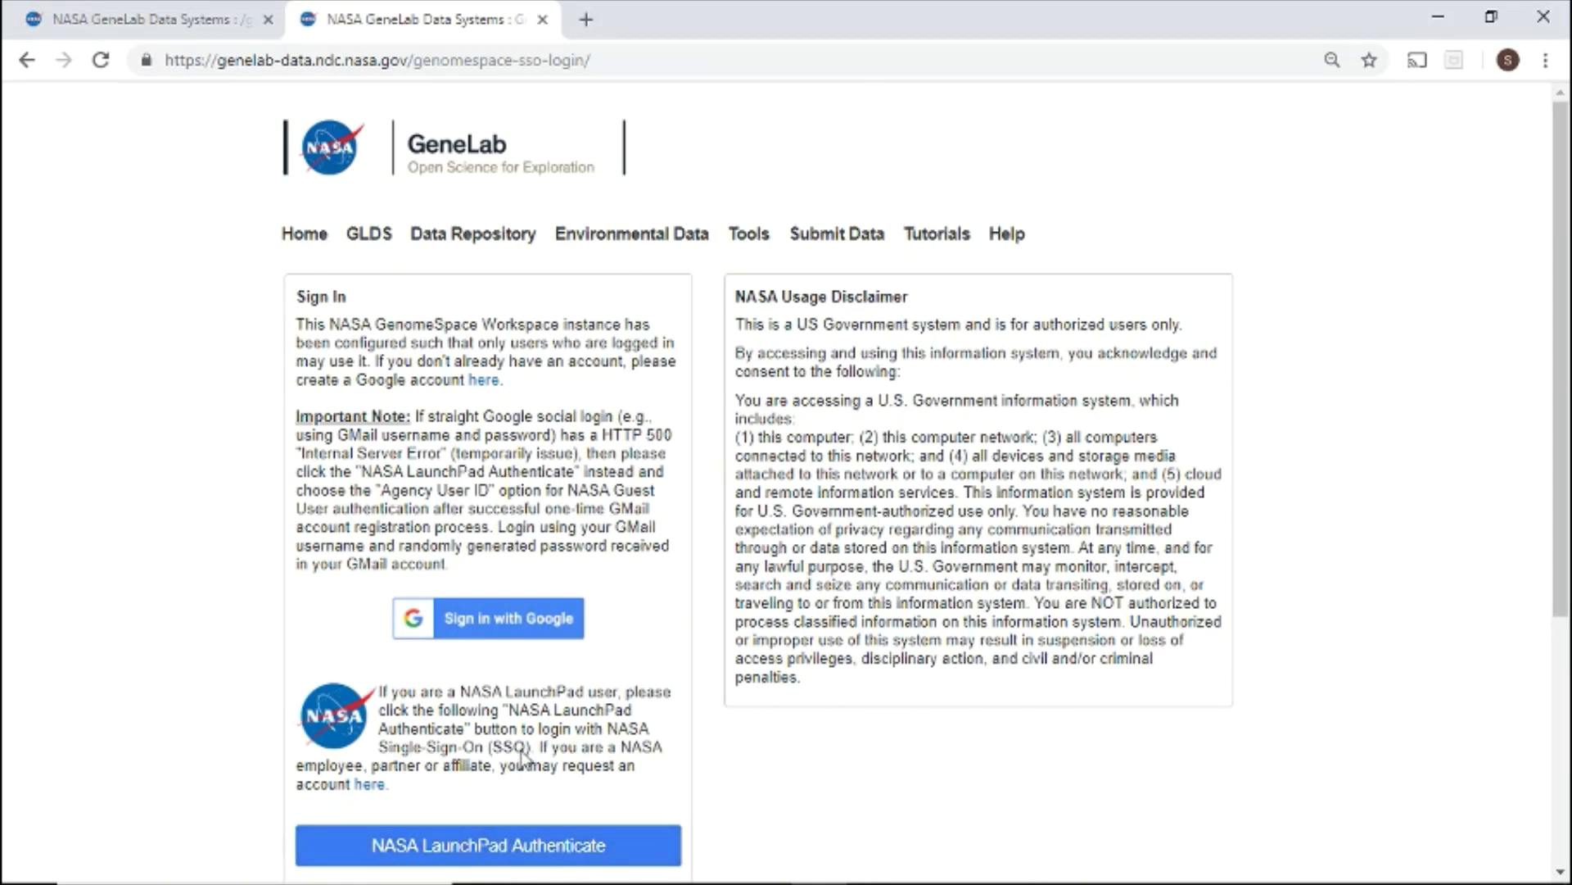
pyautogui.click(509, 628)
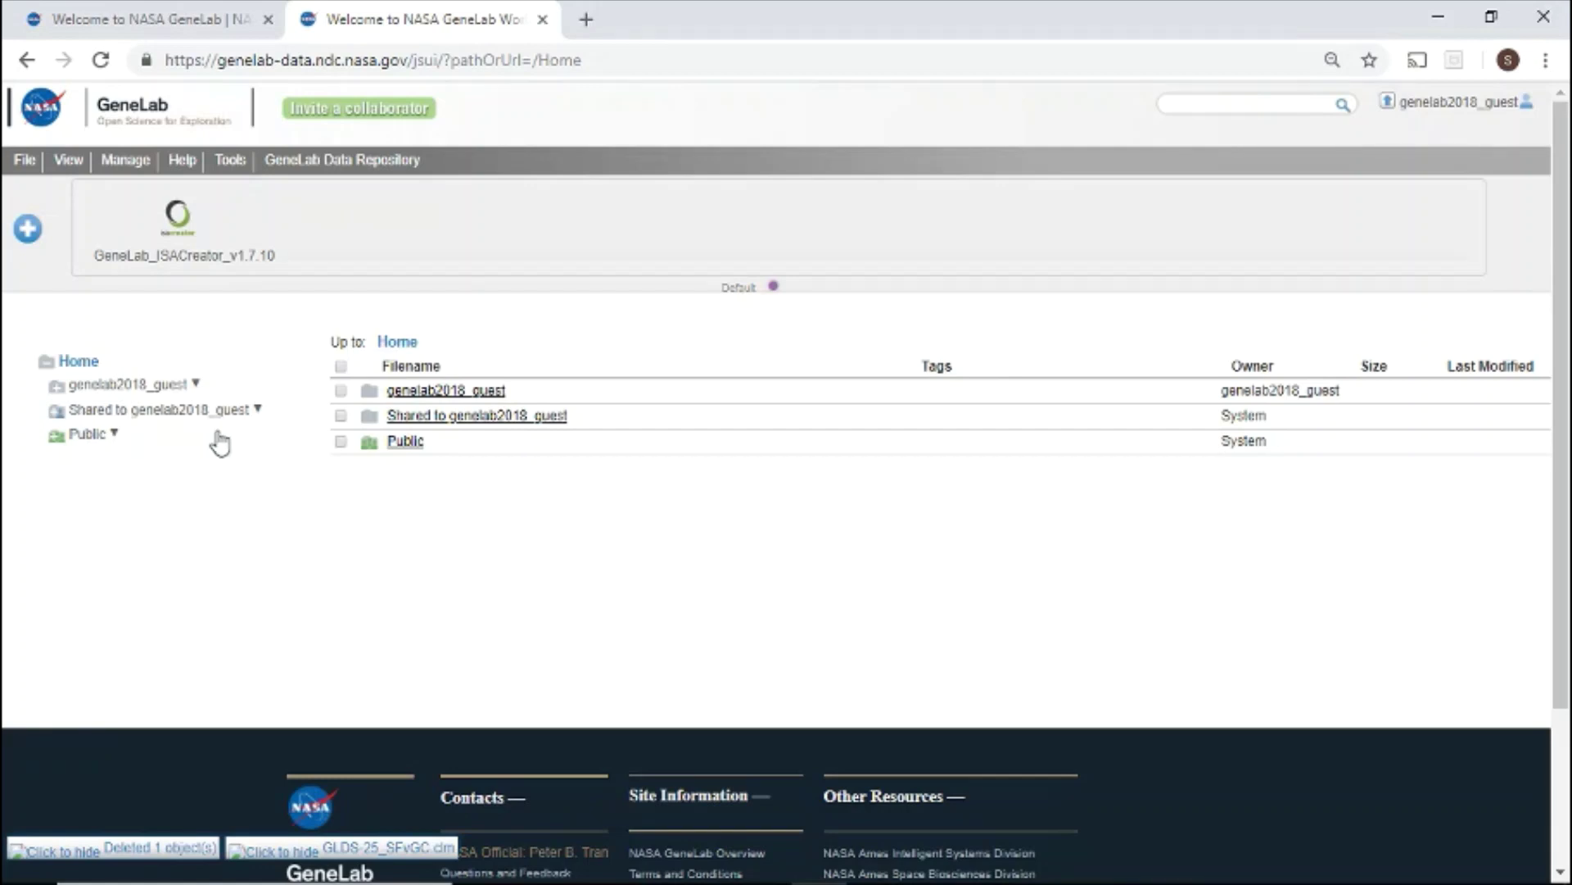
# Create a subfolder named 'Example' inside GLDS-100_transcriptomics in the user's home folder
pyautogui.click(490, 395)
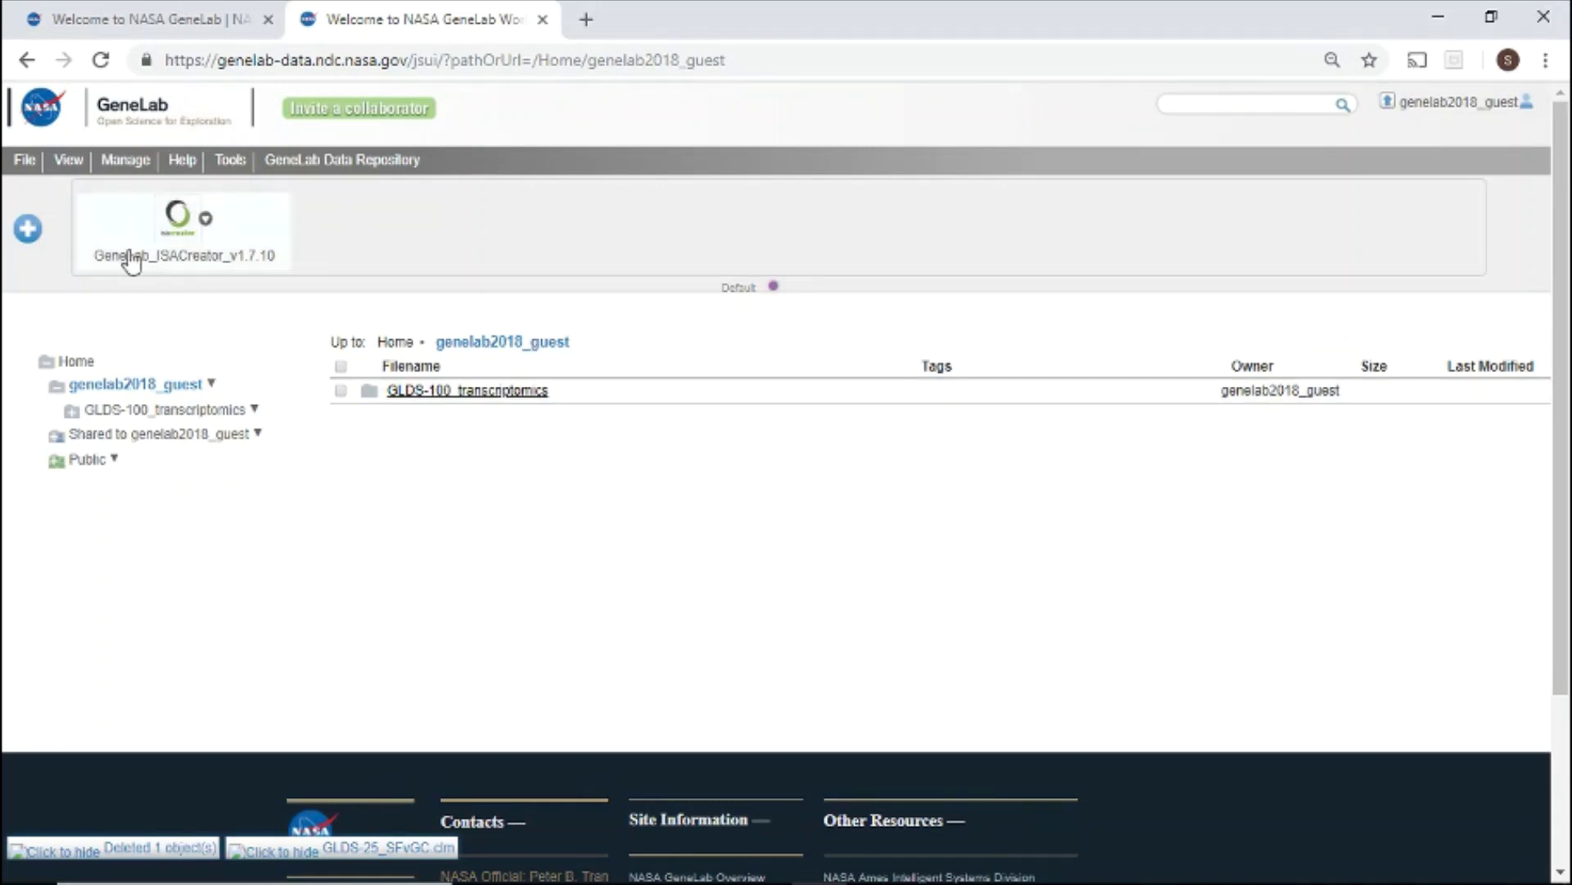
pyautogui.click(31, 162)
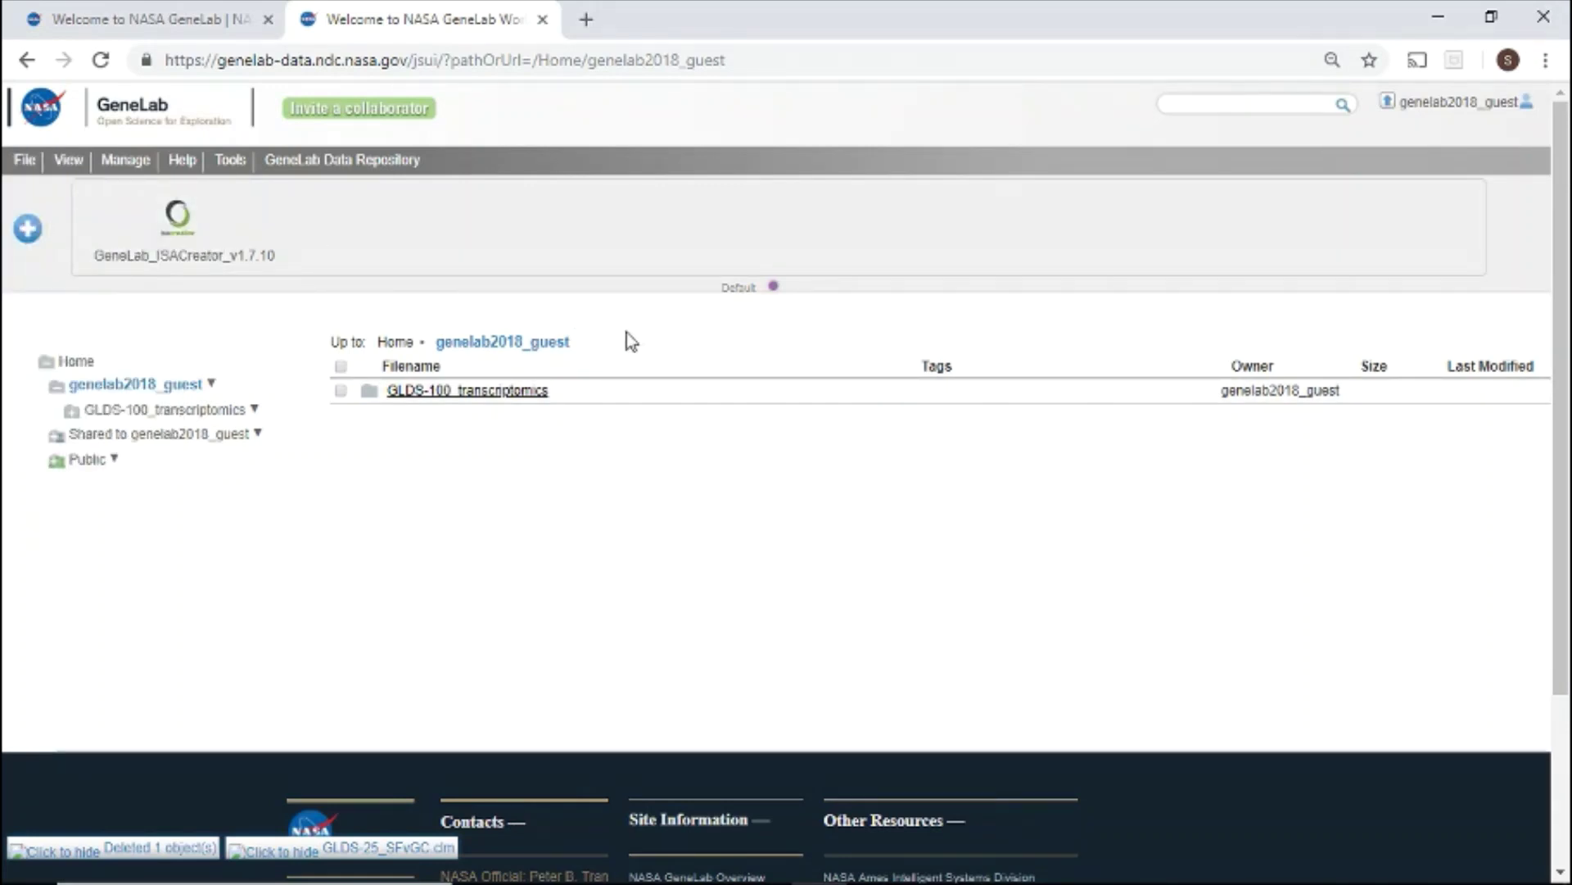
pyautogui.rightClick(685, 401)
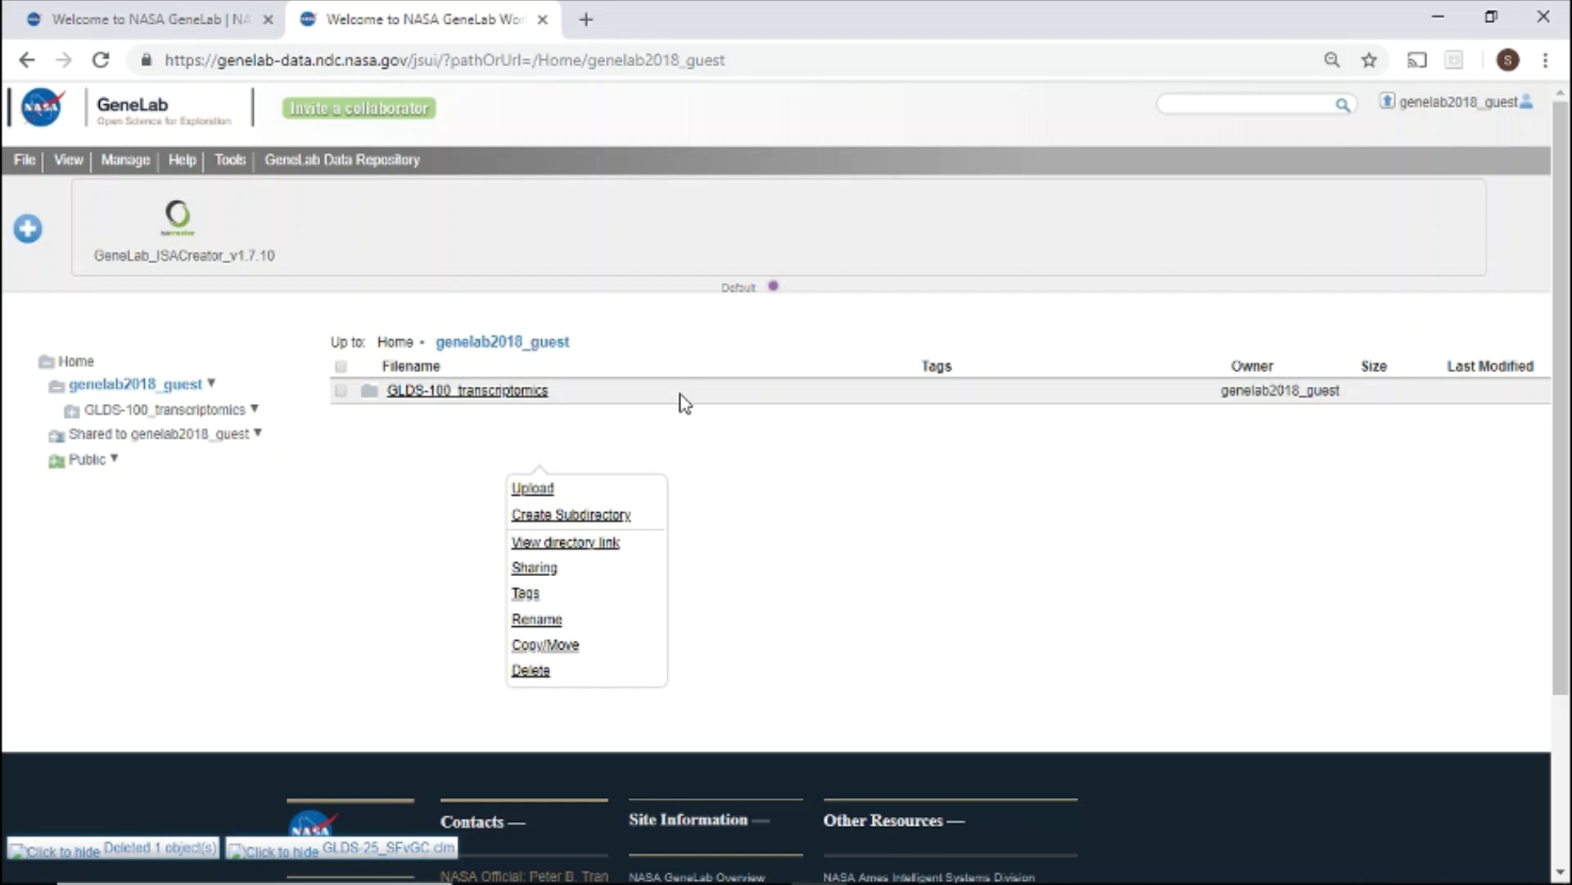
pyautogui.click(622, 515)
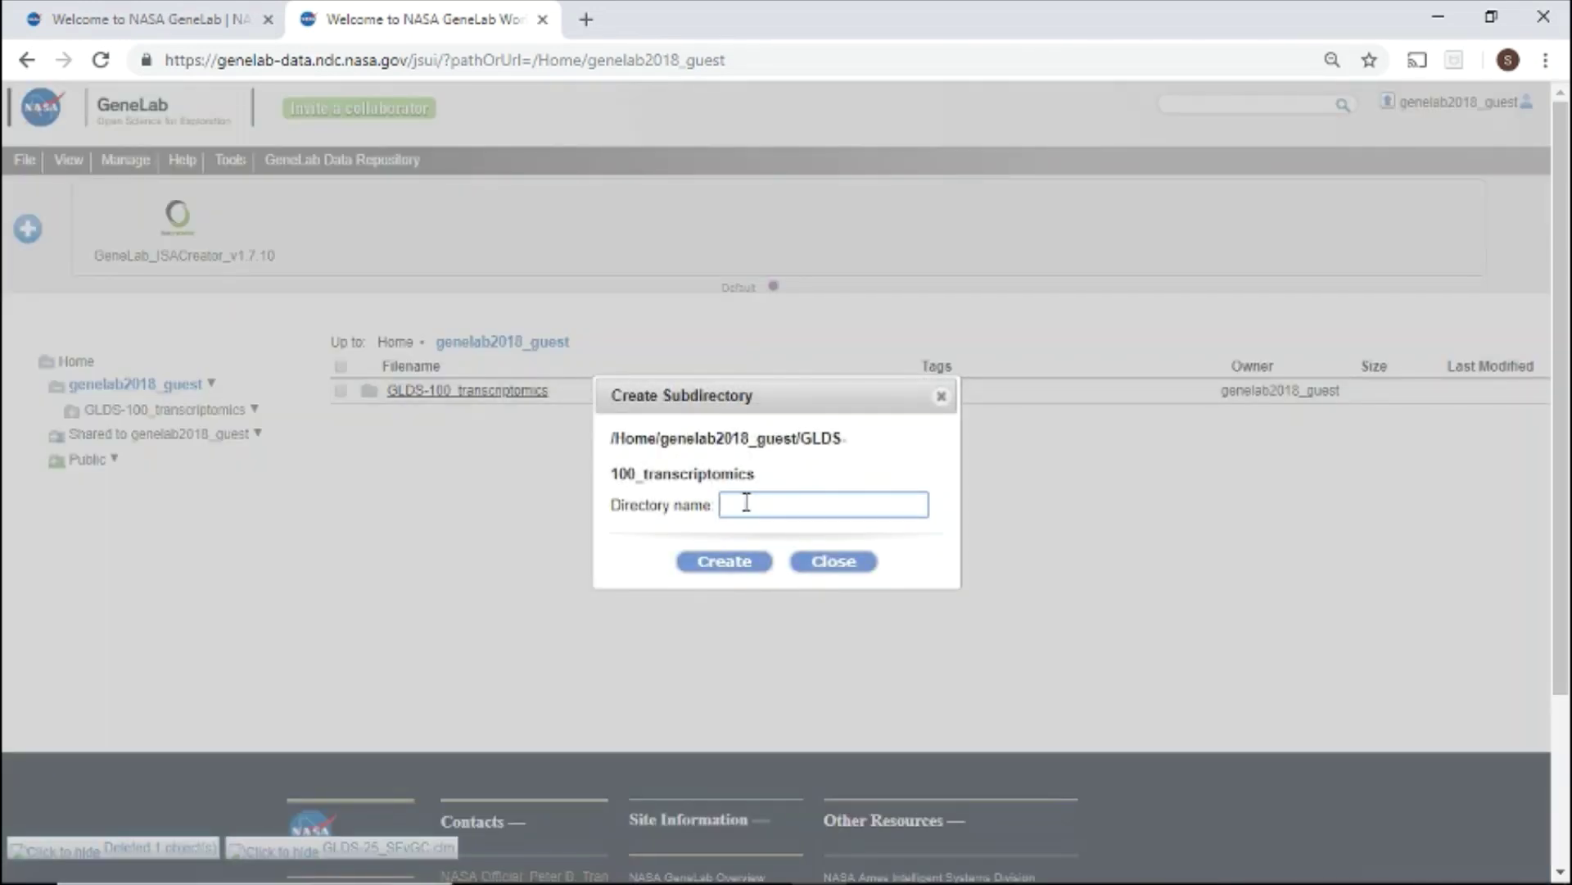
pyautogui.write('Example')
pyautogui.click(750, 565)
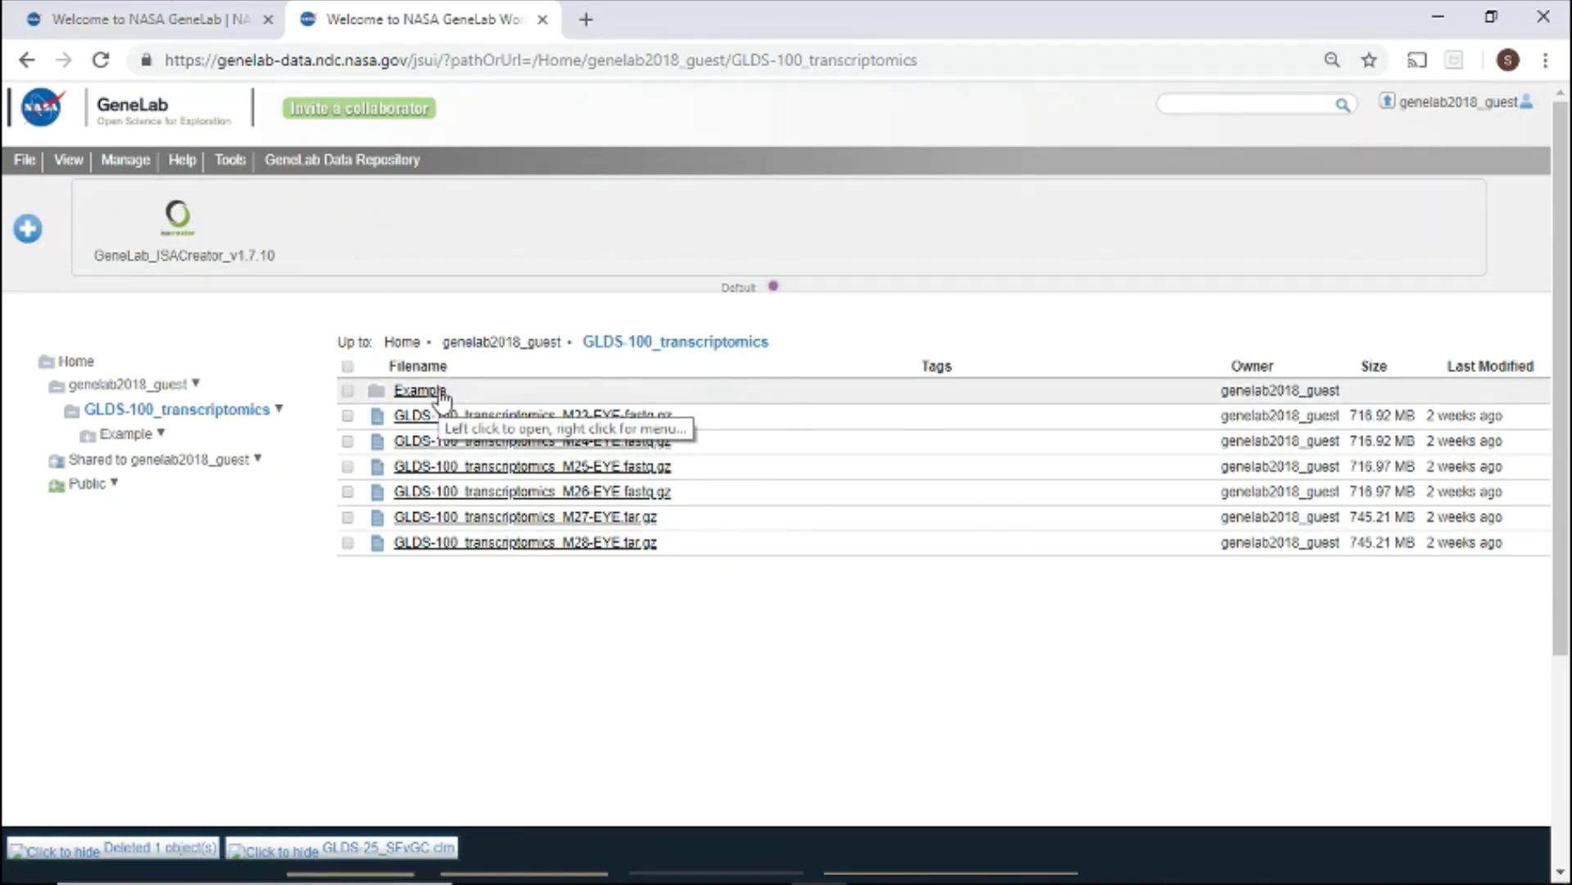
# Upload GLDS-25_SFvGC.clm from the desktop GeneLab folder into the Example folder
pyautogui.click(440, 395)
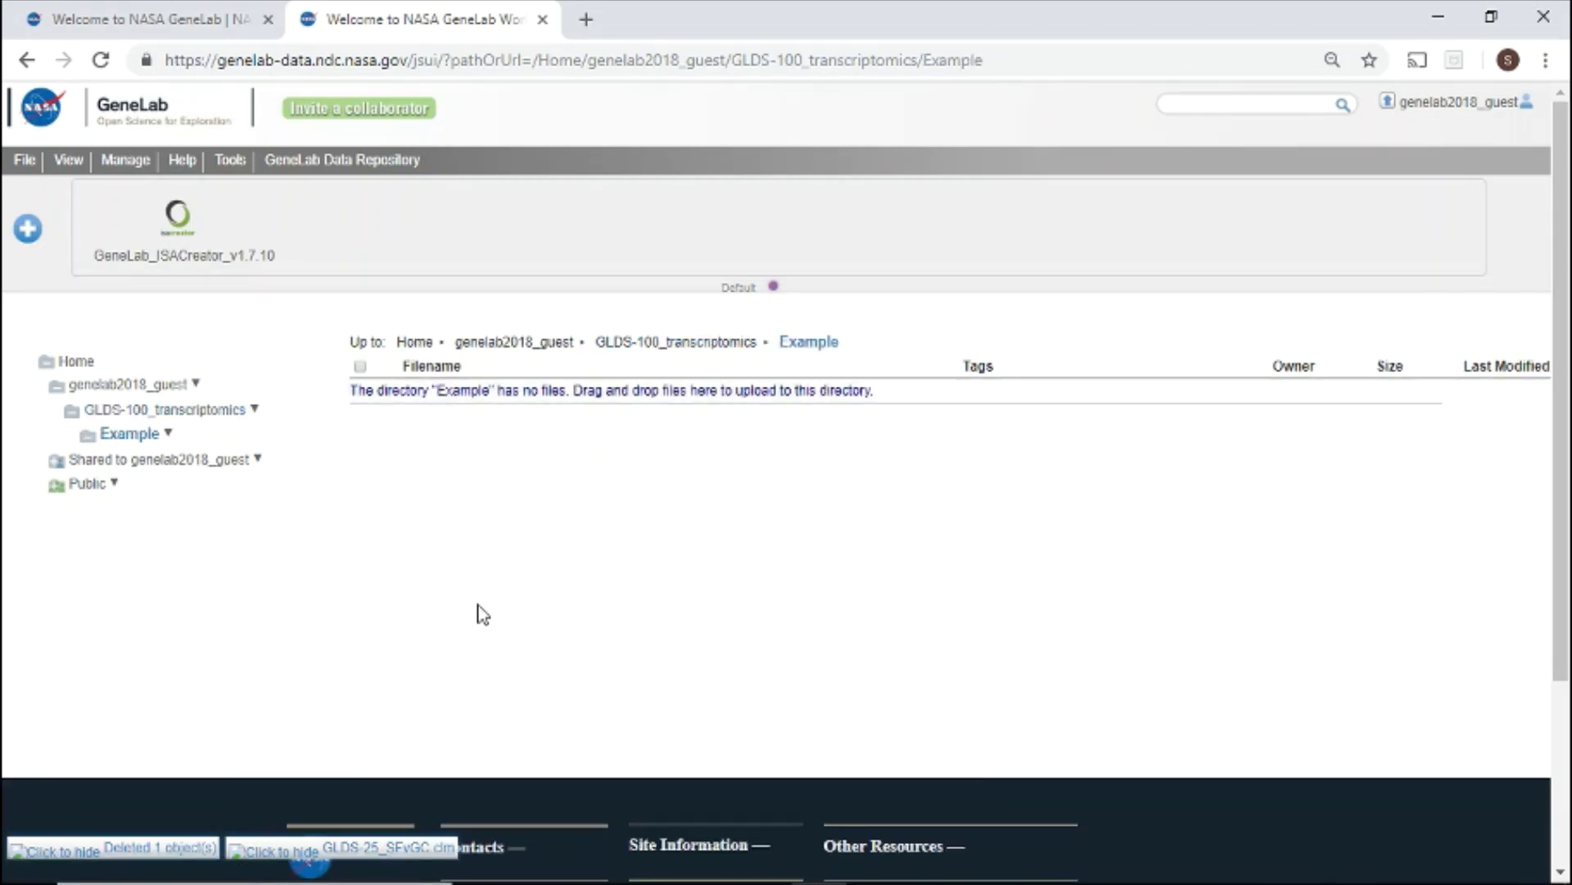
pyautogui.click(518, 876)
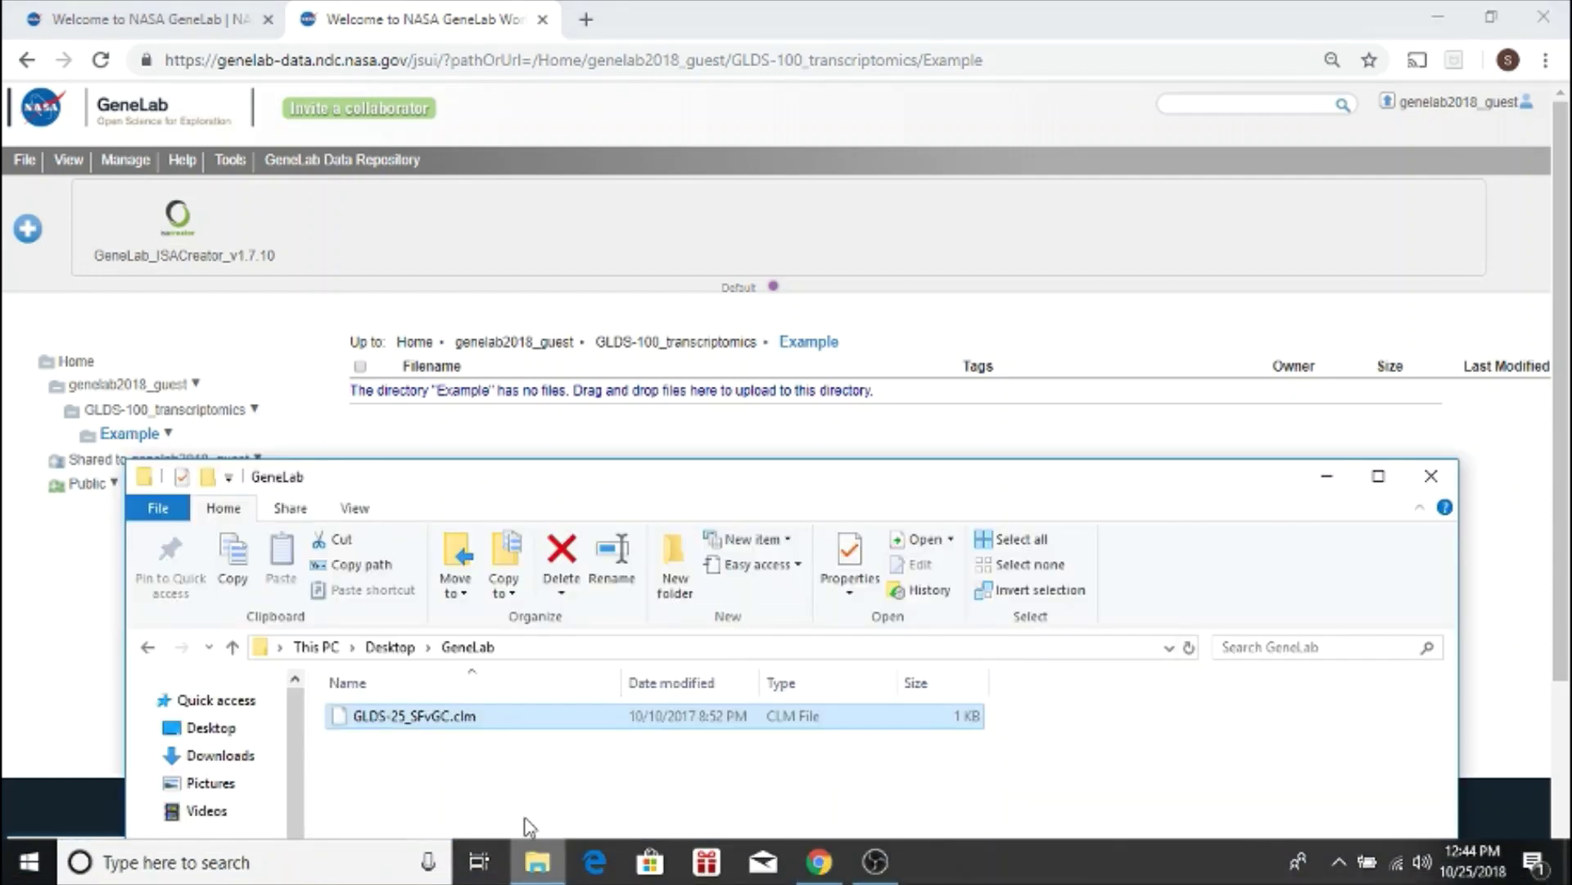
pyautogui.moveTo(516, 718); pyautogui.dragTo(543, 439)
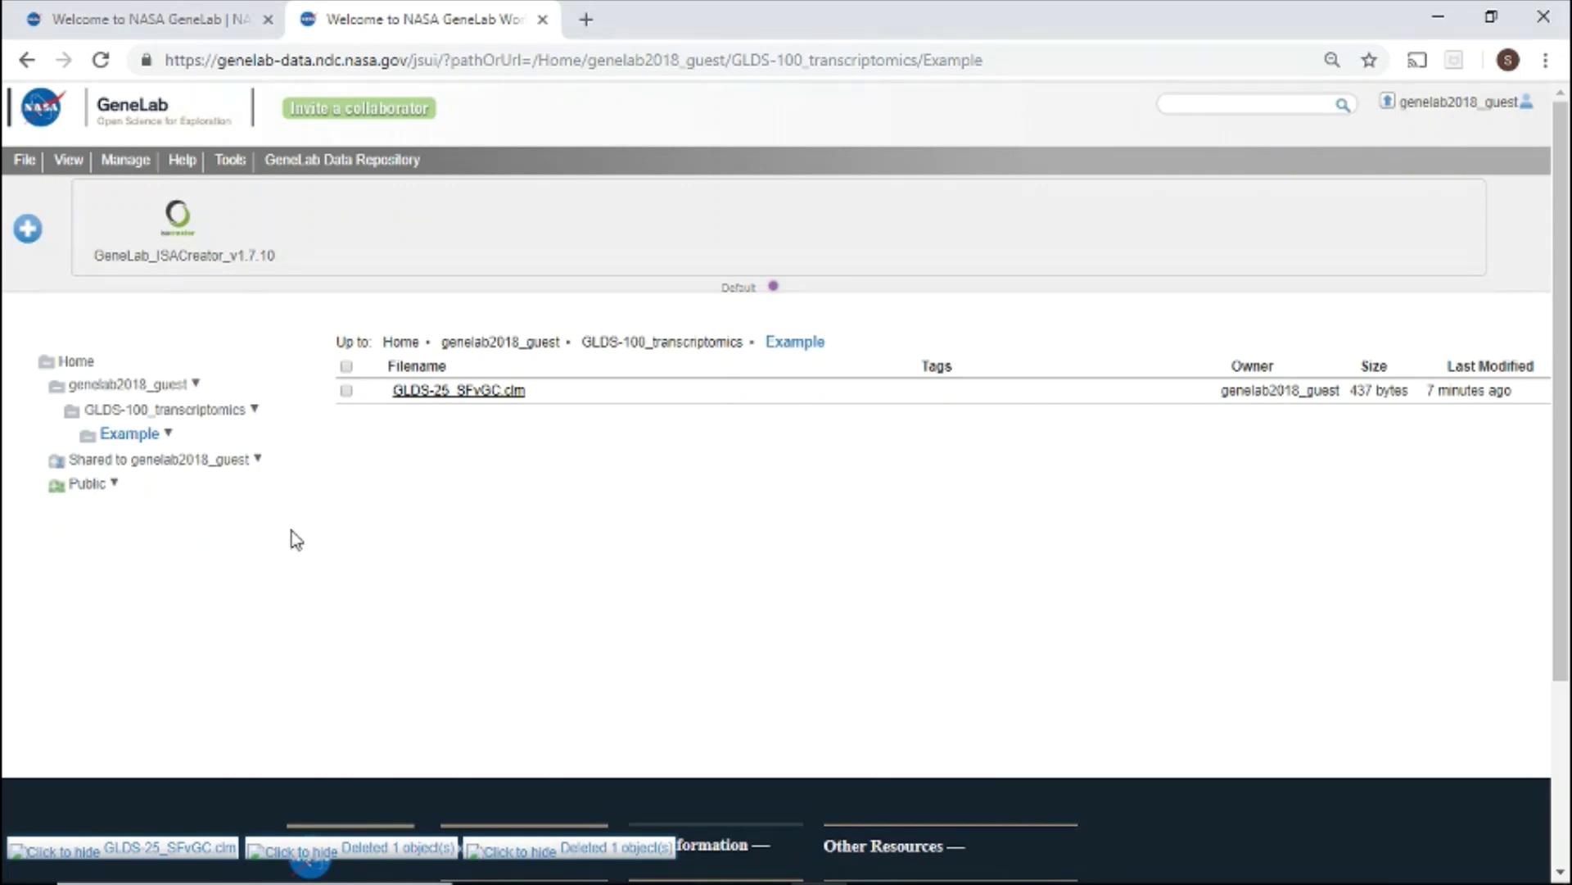
pyautogui.moveTo(116, 163)
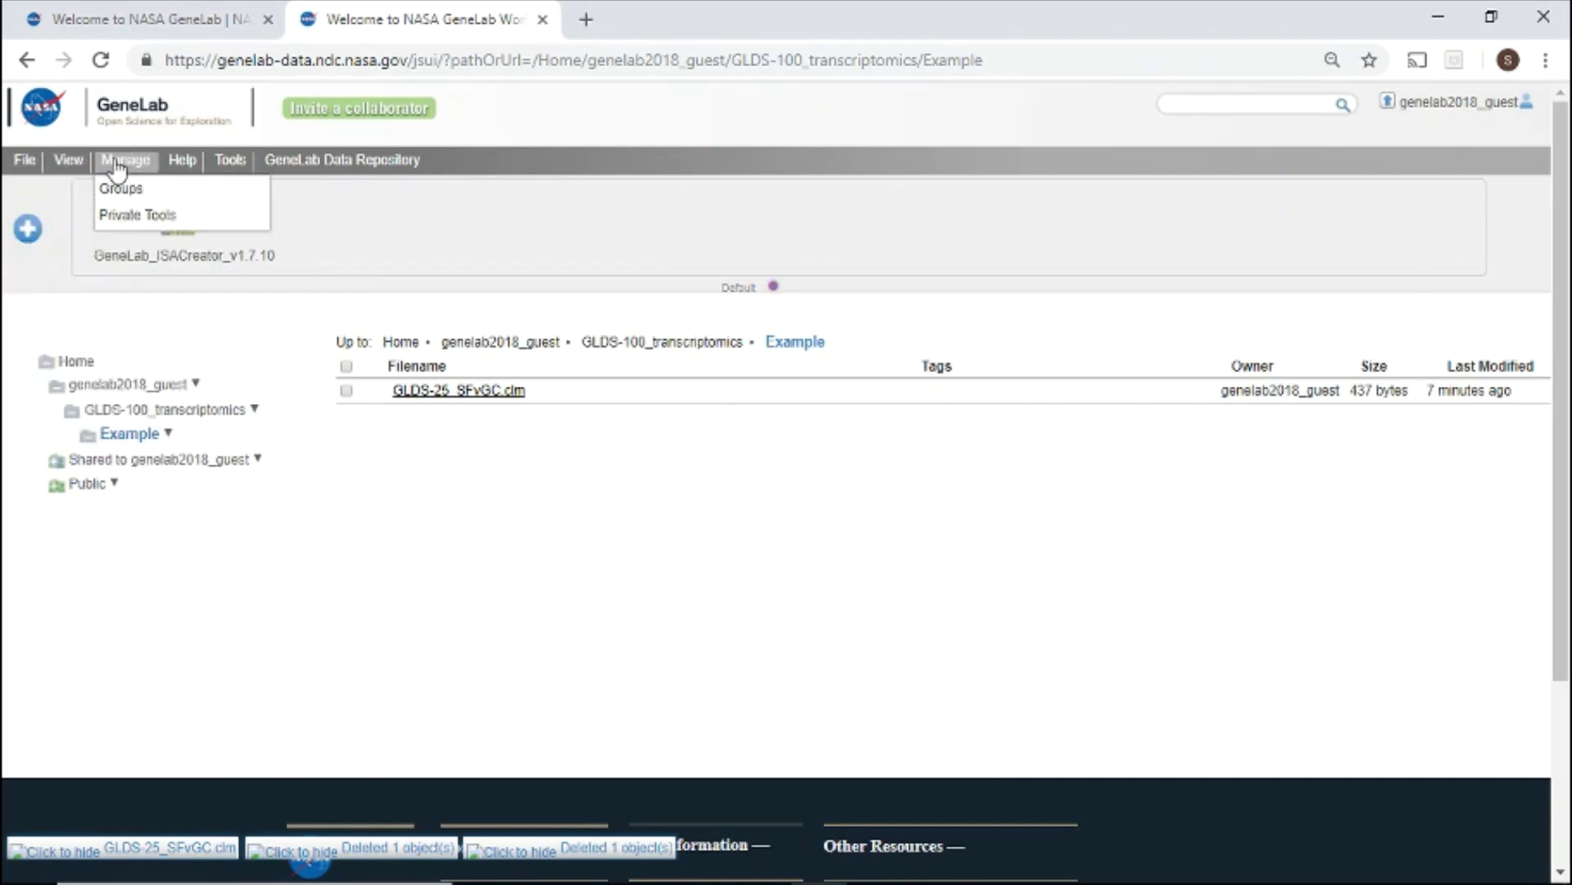
pyautogui.rightClick(764, 399)
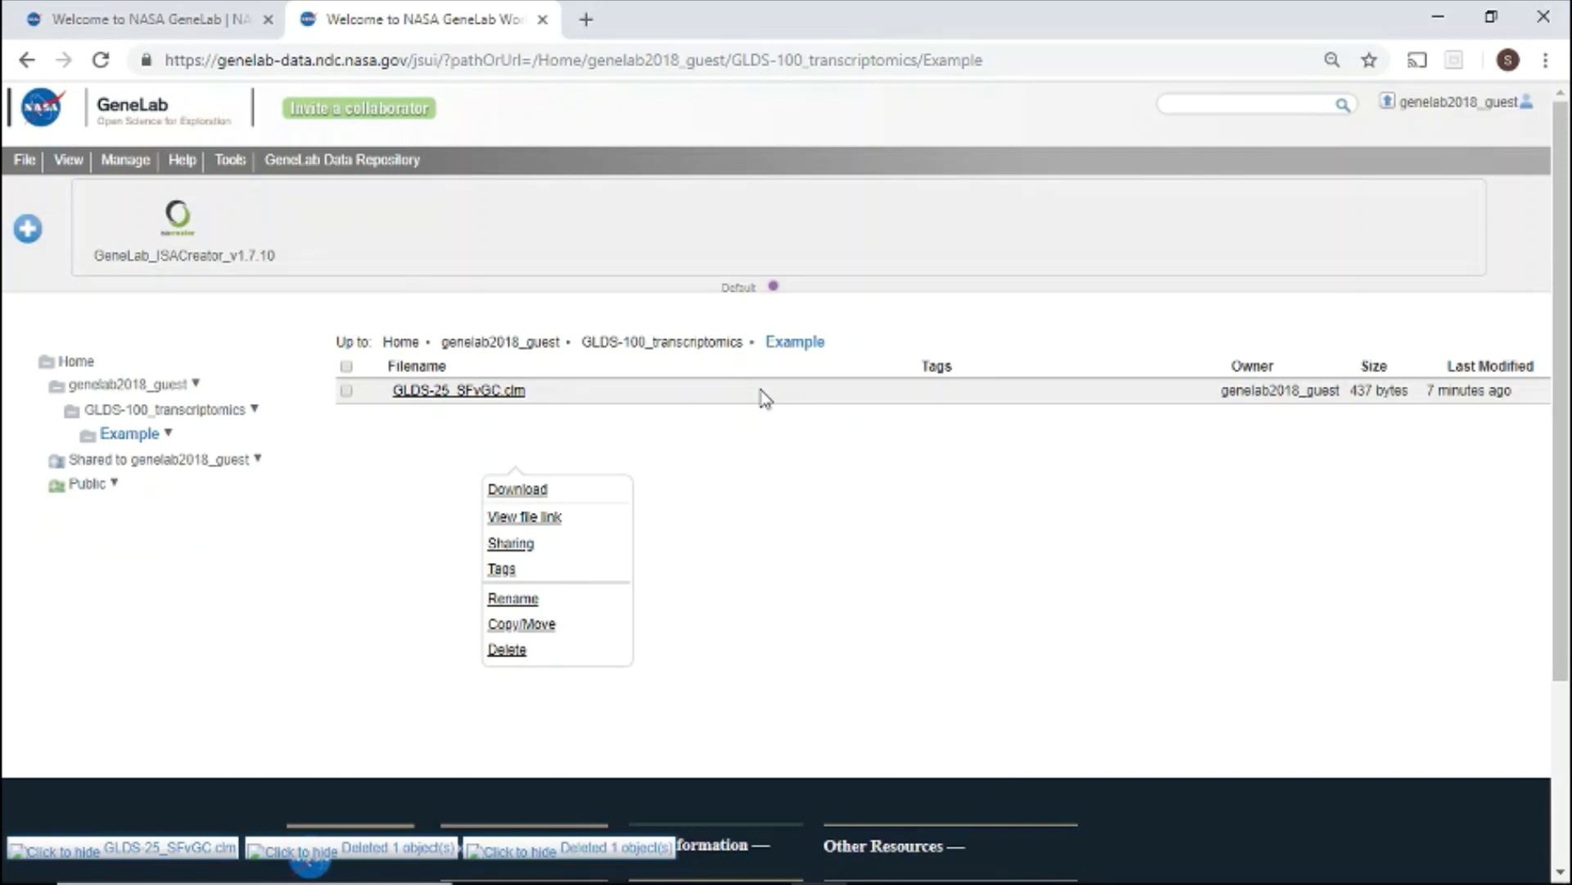
pyautogui.click(580, 544)
pyautogui.click(702, 627)
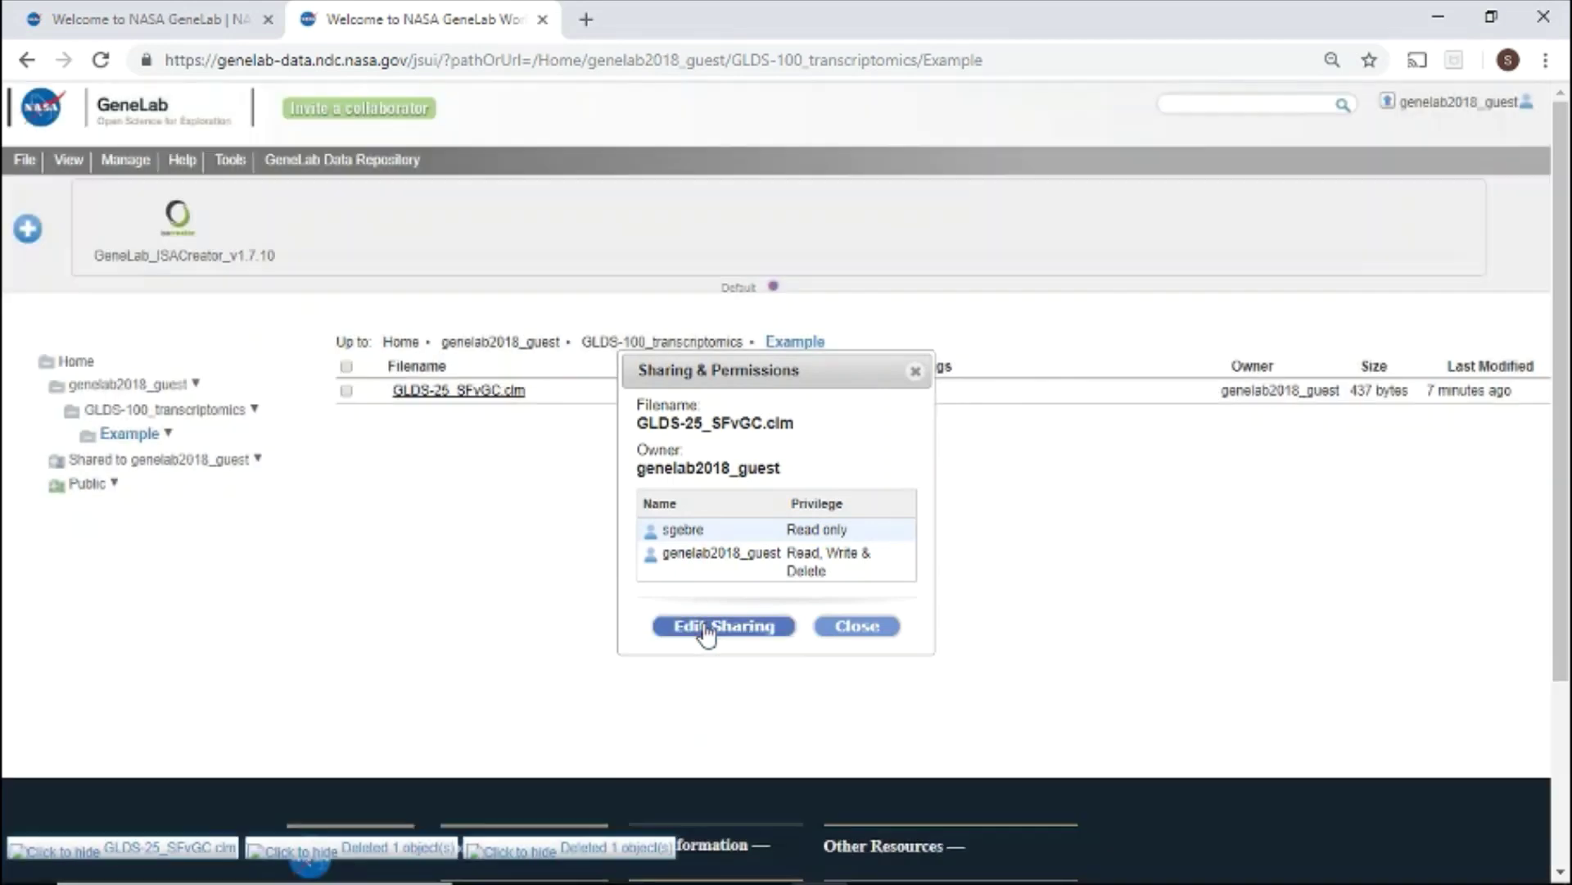
pyautogui.click(658, 432)
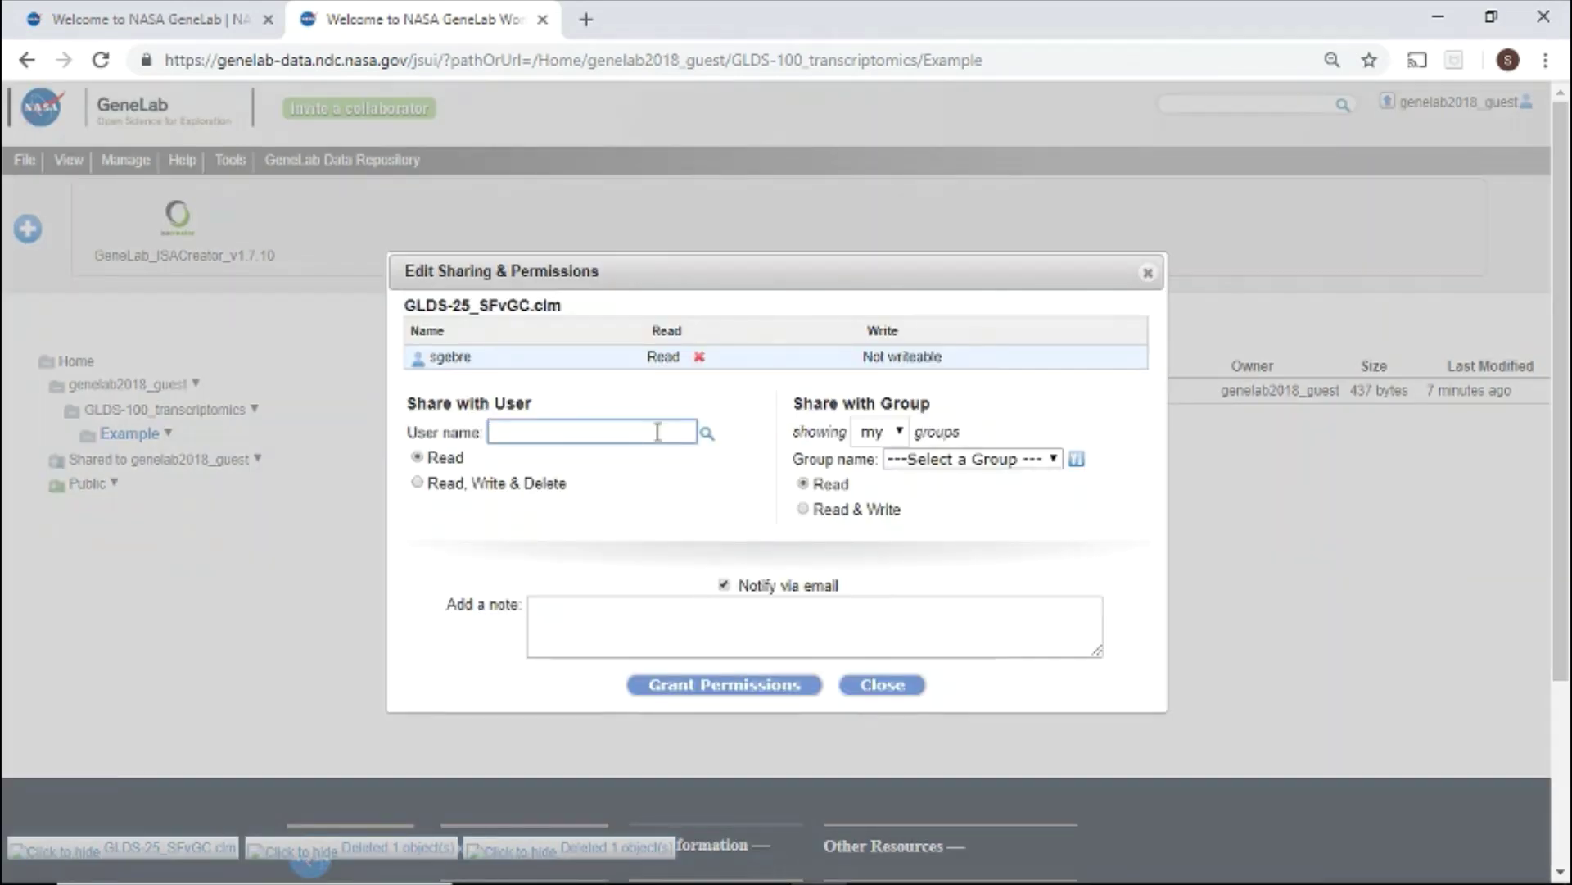
pyautogui.click(868, 688)
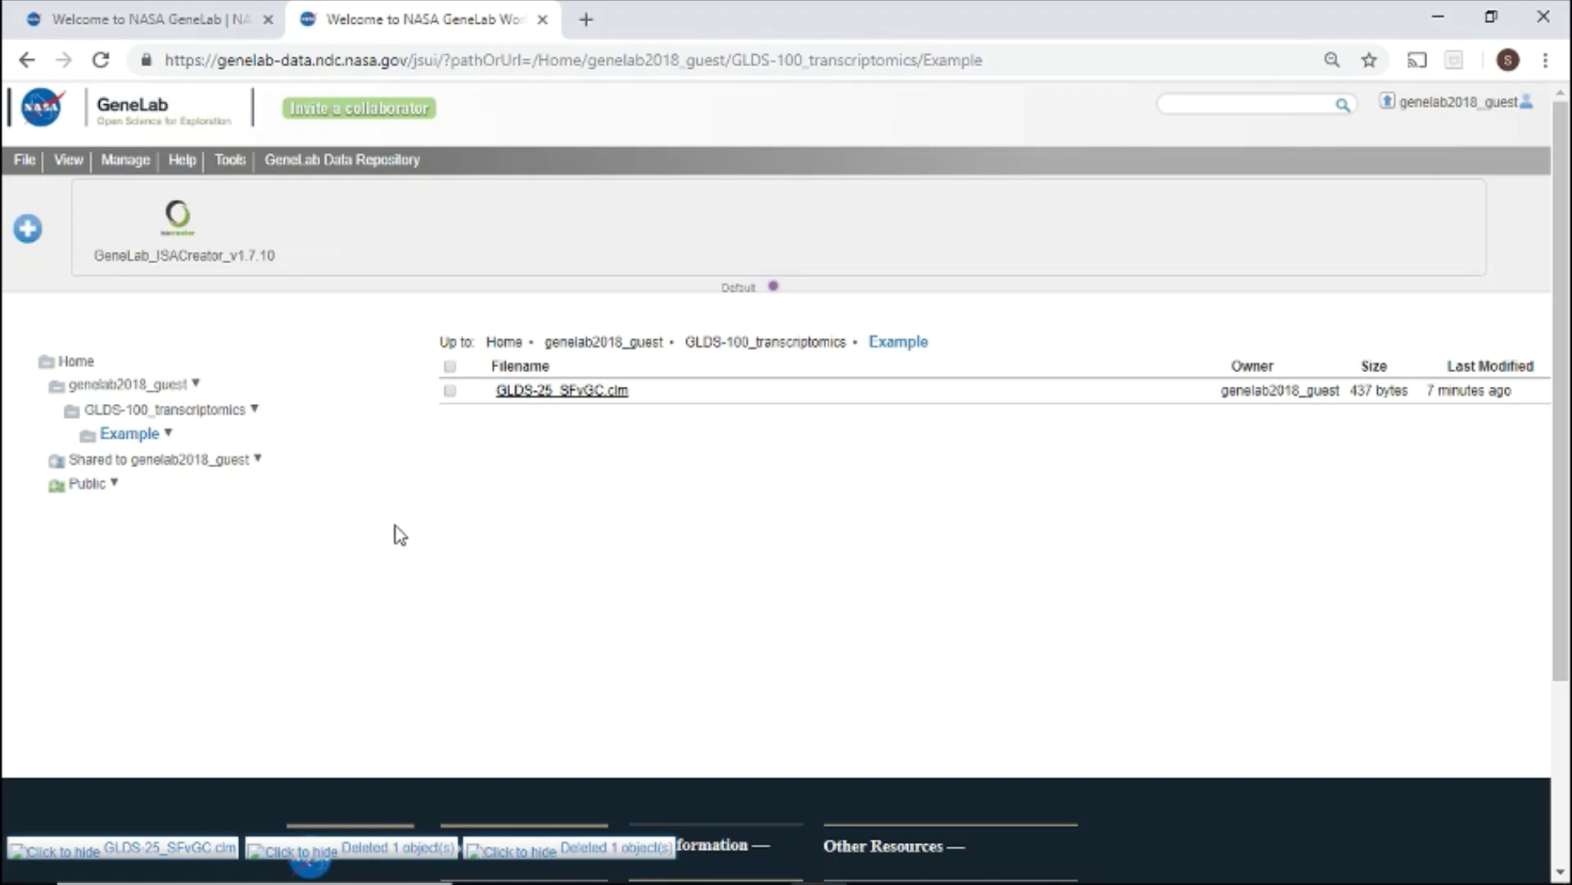
# Browse the guest's shared files folder, then open Public > genelab with its GLDS study folders
pyautogui.click(195, 463)
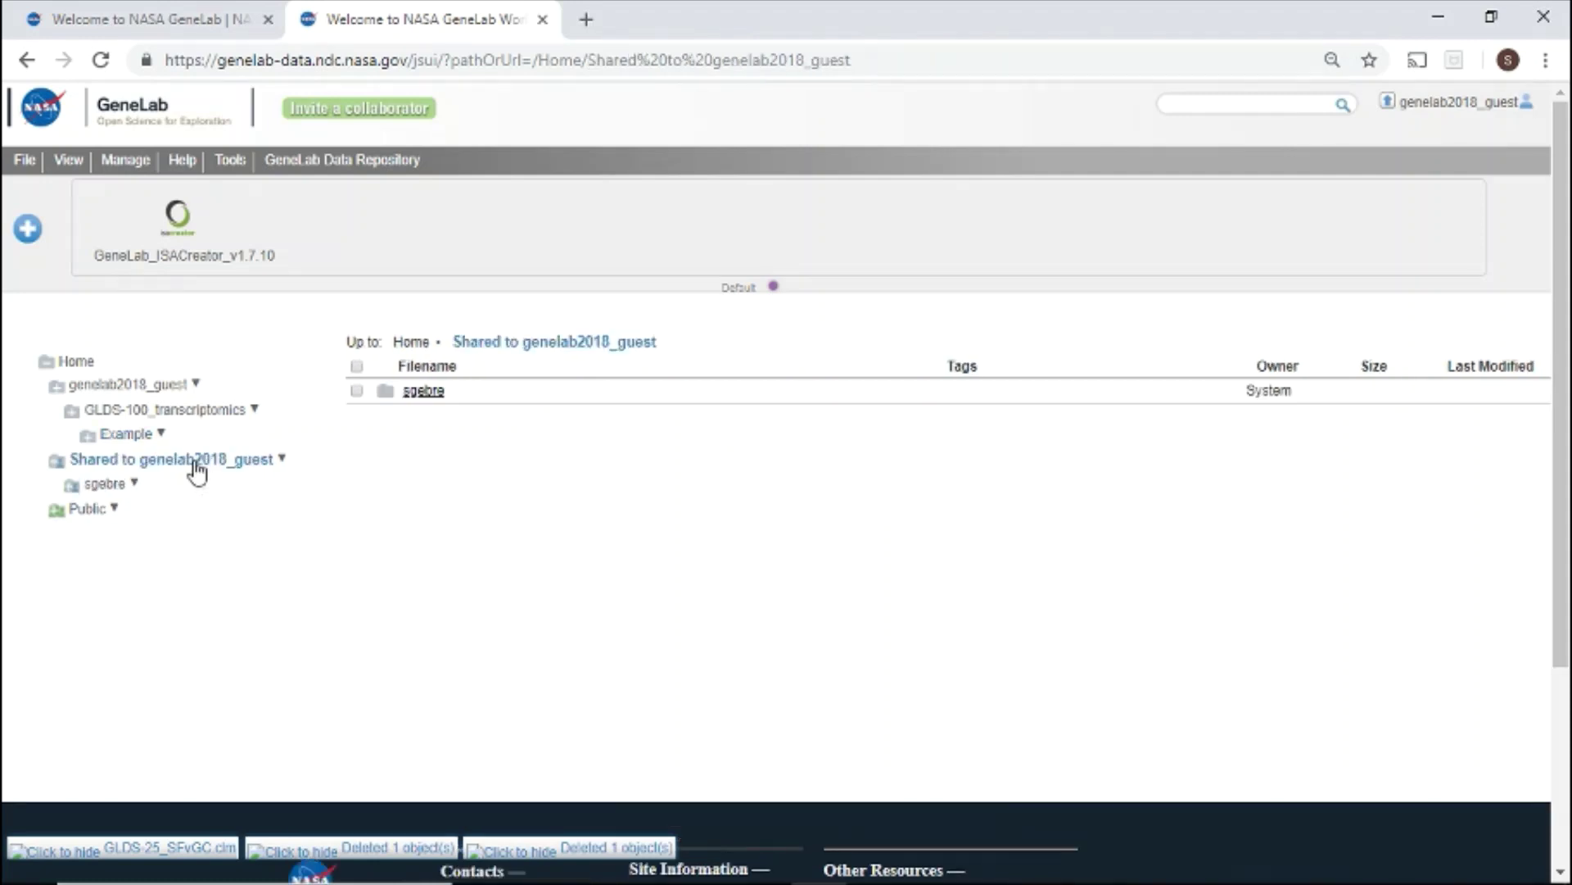
pyautogui.click(425, 391)
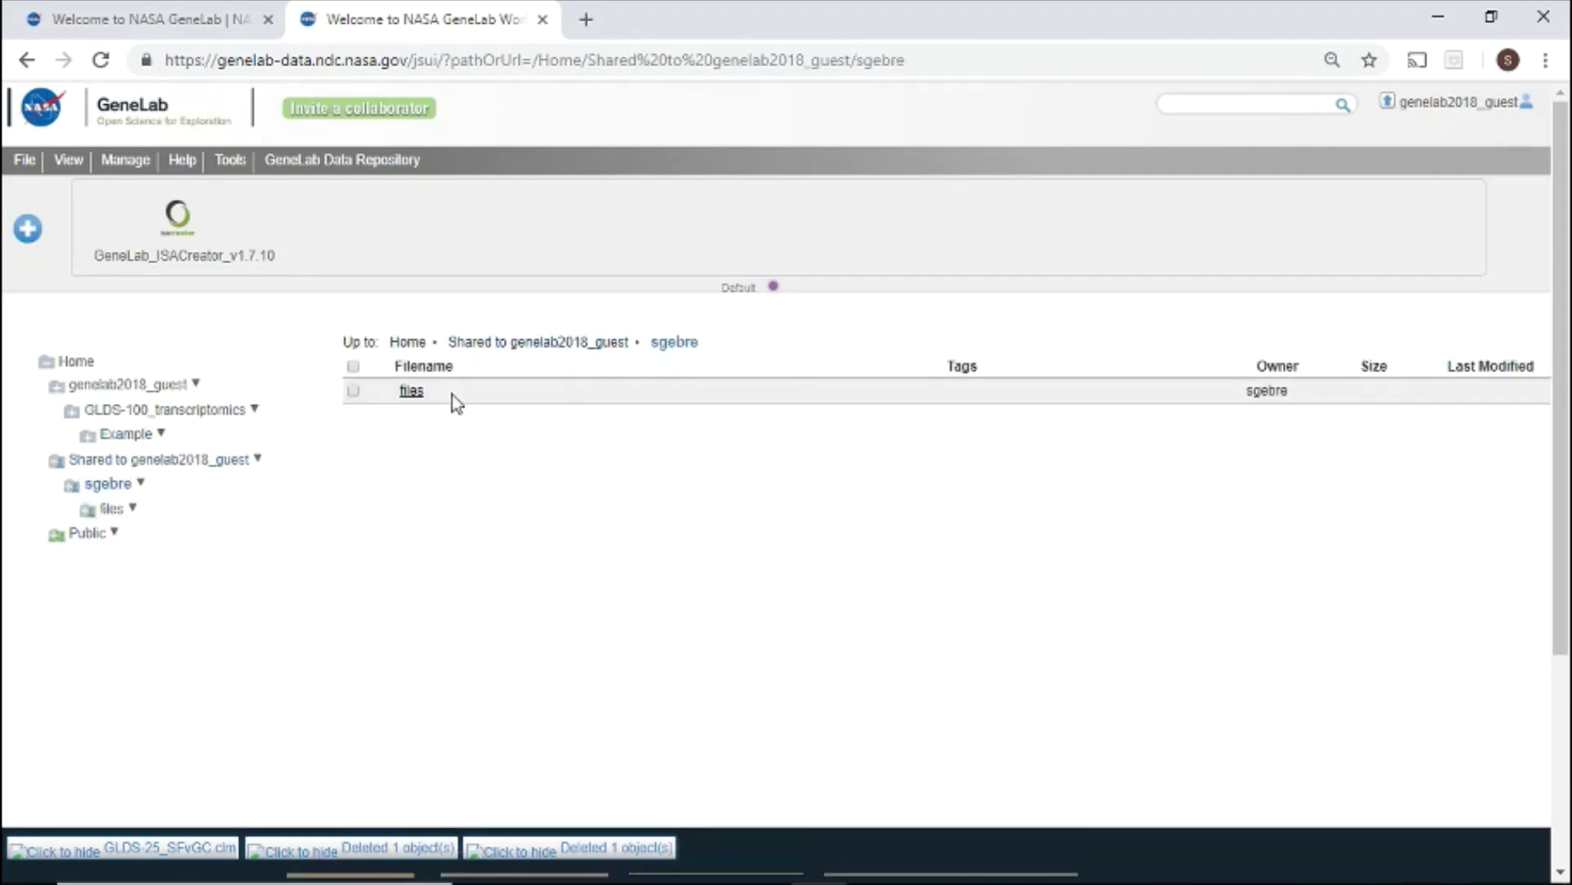
pyautogui.click(412, 391)
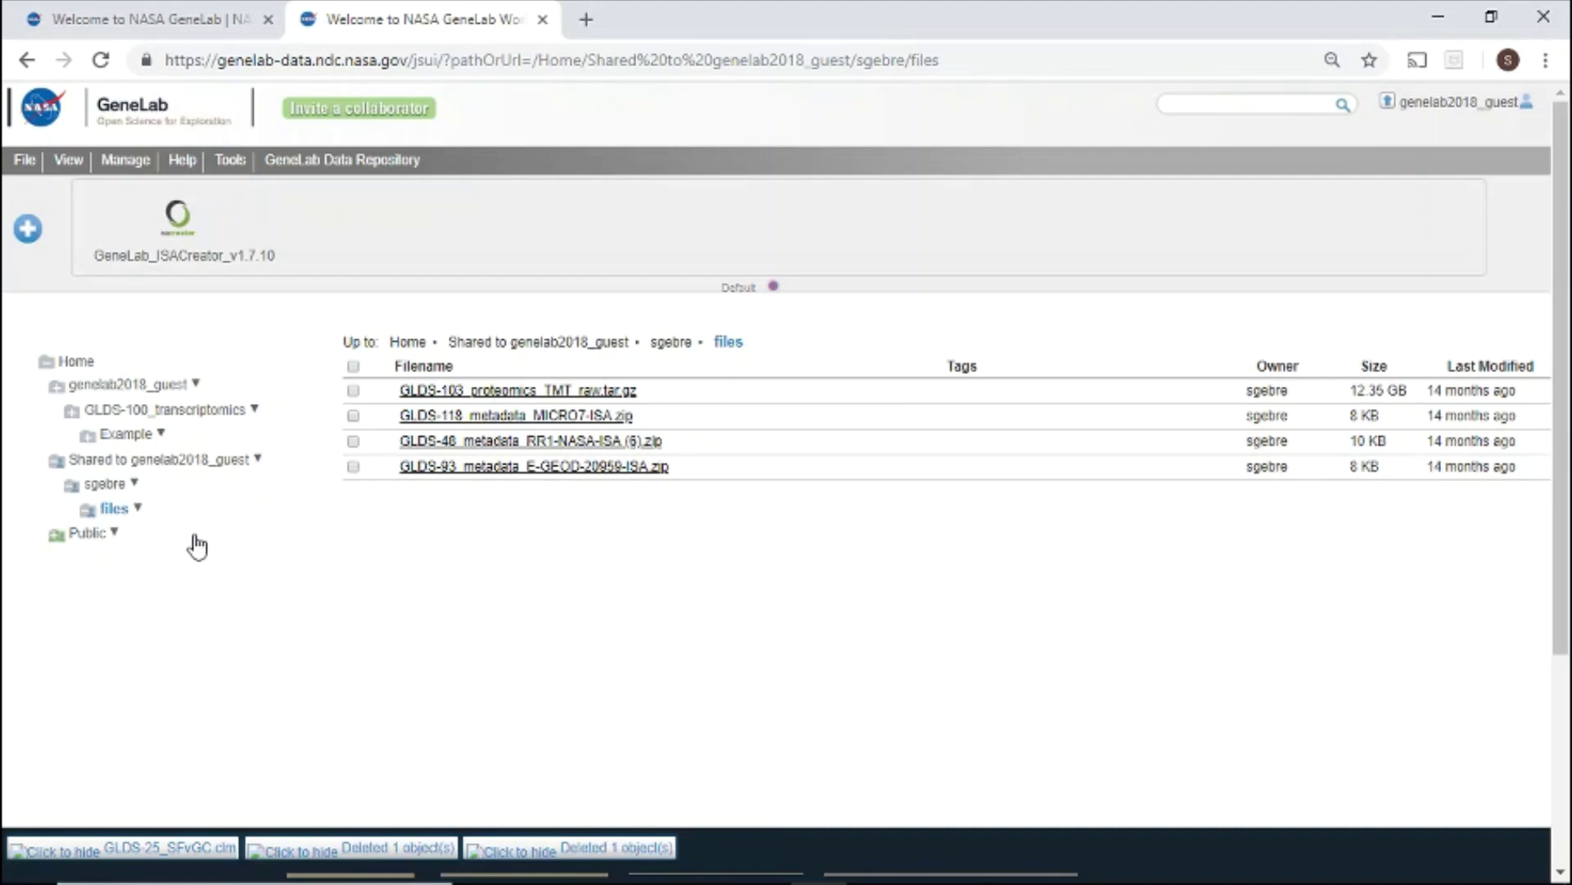
pyautogui.click(88, 534)
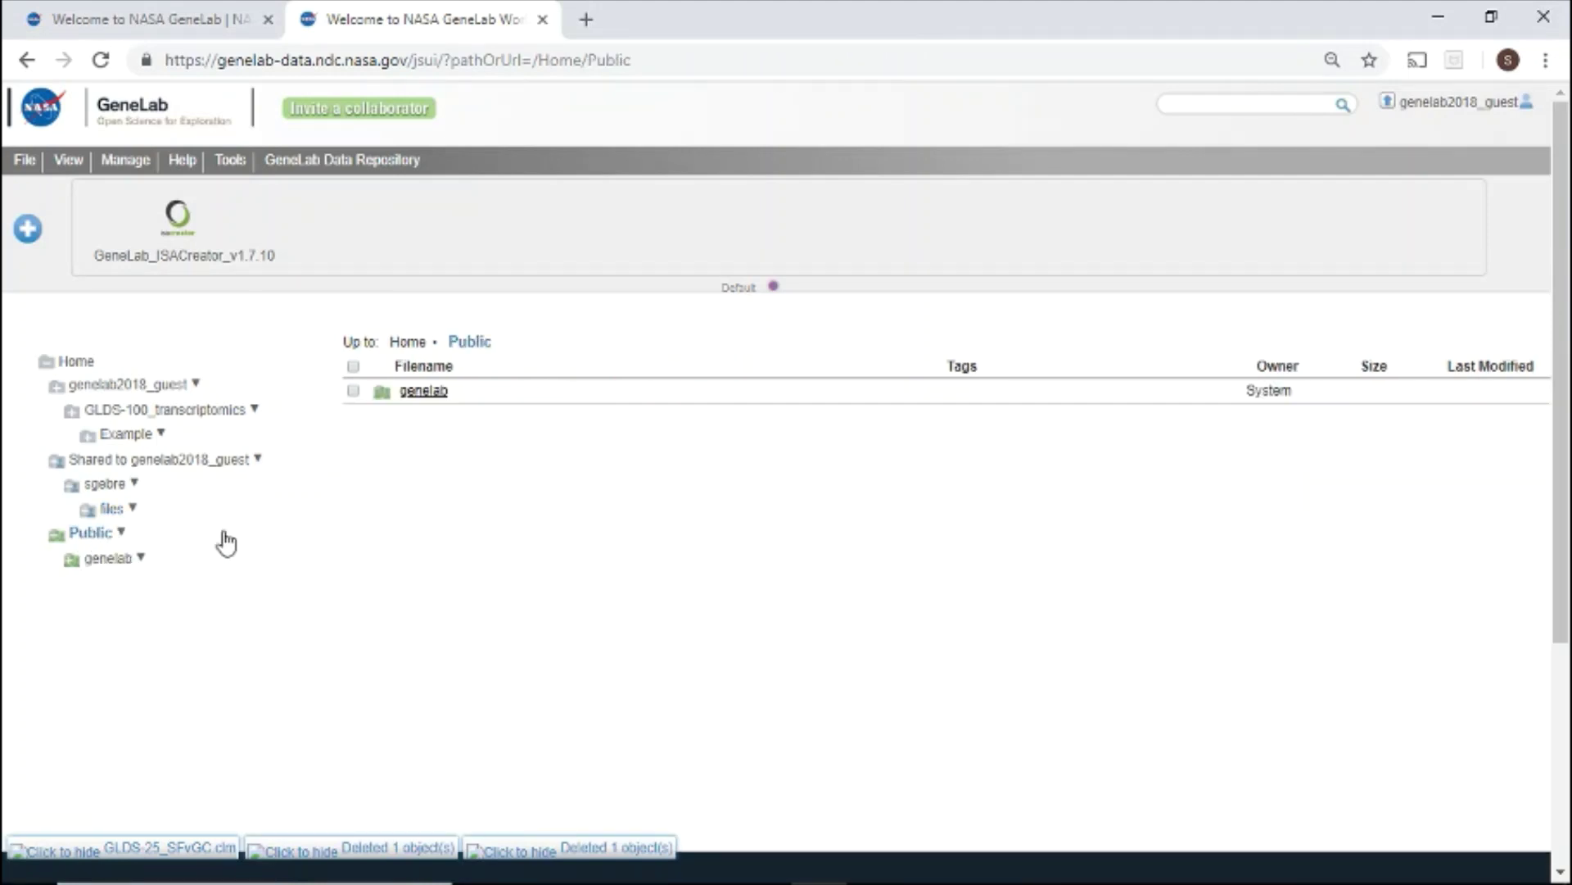
pyautogui.click(423, 393)
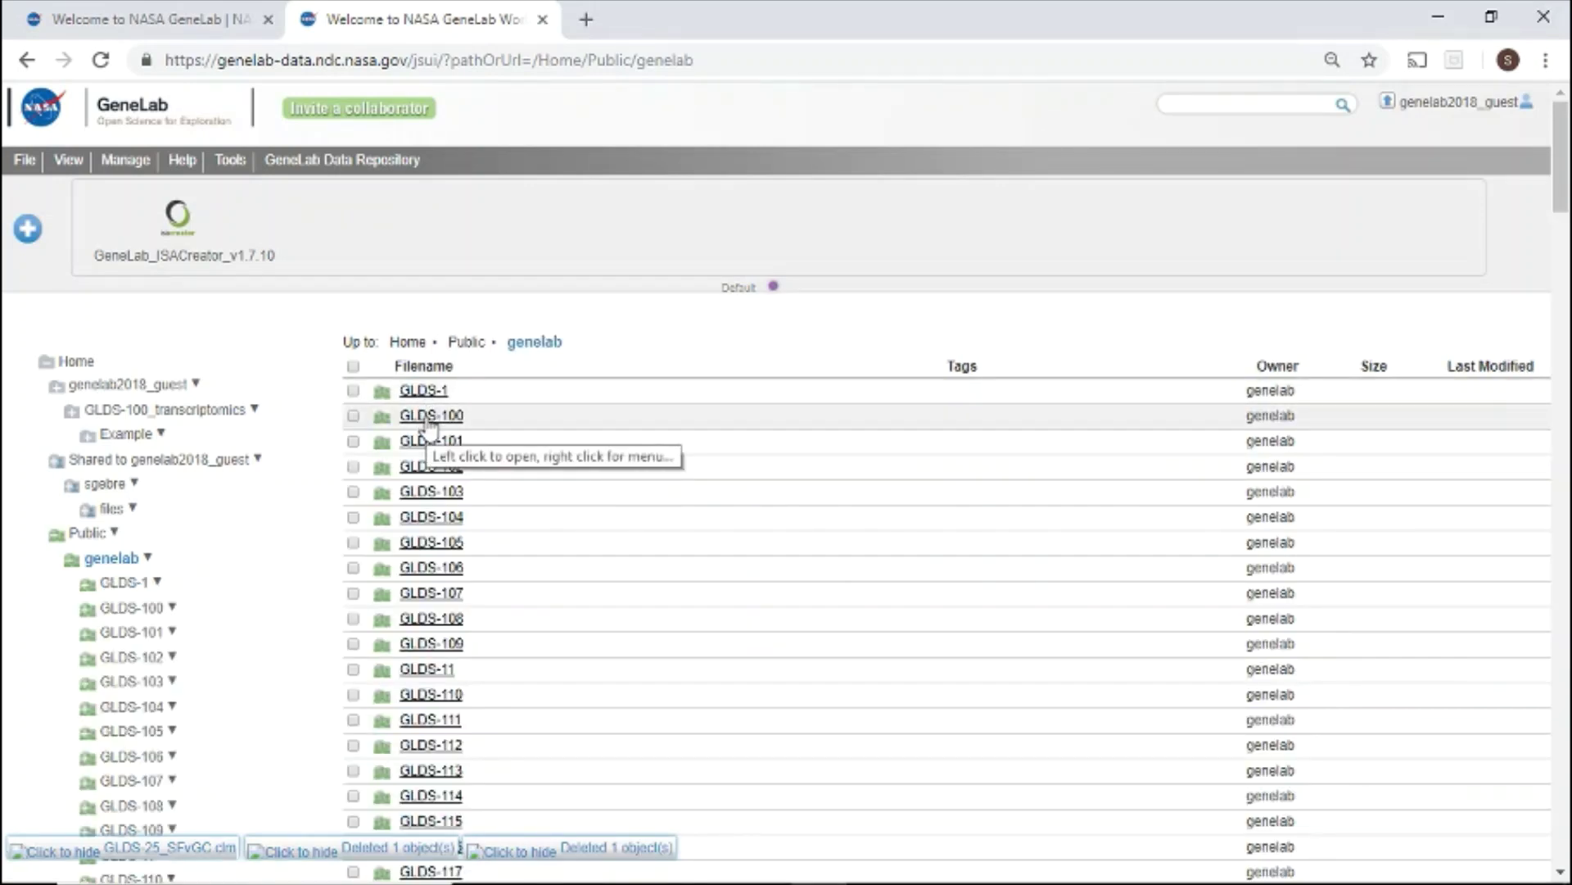
# Copy GLDS-100_metadata_RR1_BIOBANK-Eye-ISA.zip from GLDS-100 metadata into GLDS-100_transcriptomics and view that folder
pyautogui.click(427, 416)
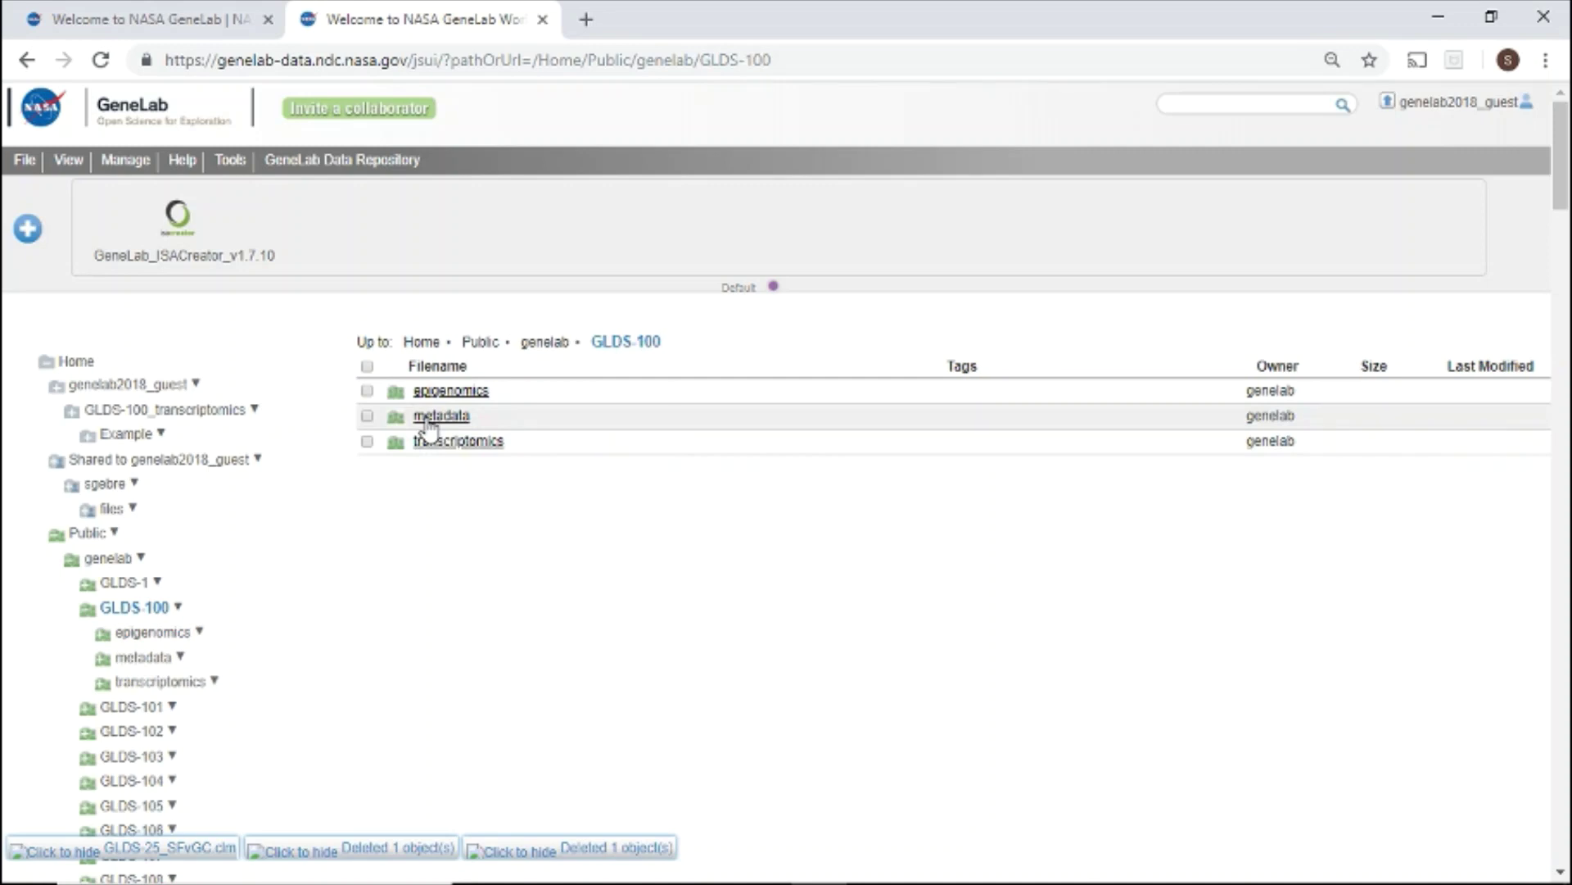
pyautogui.click(427, 417)
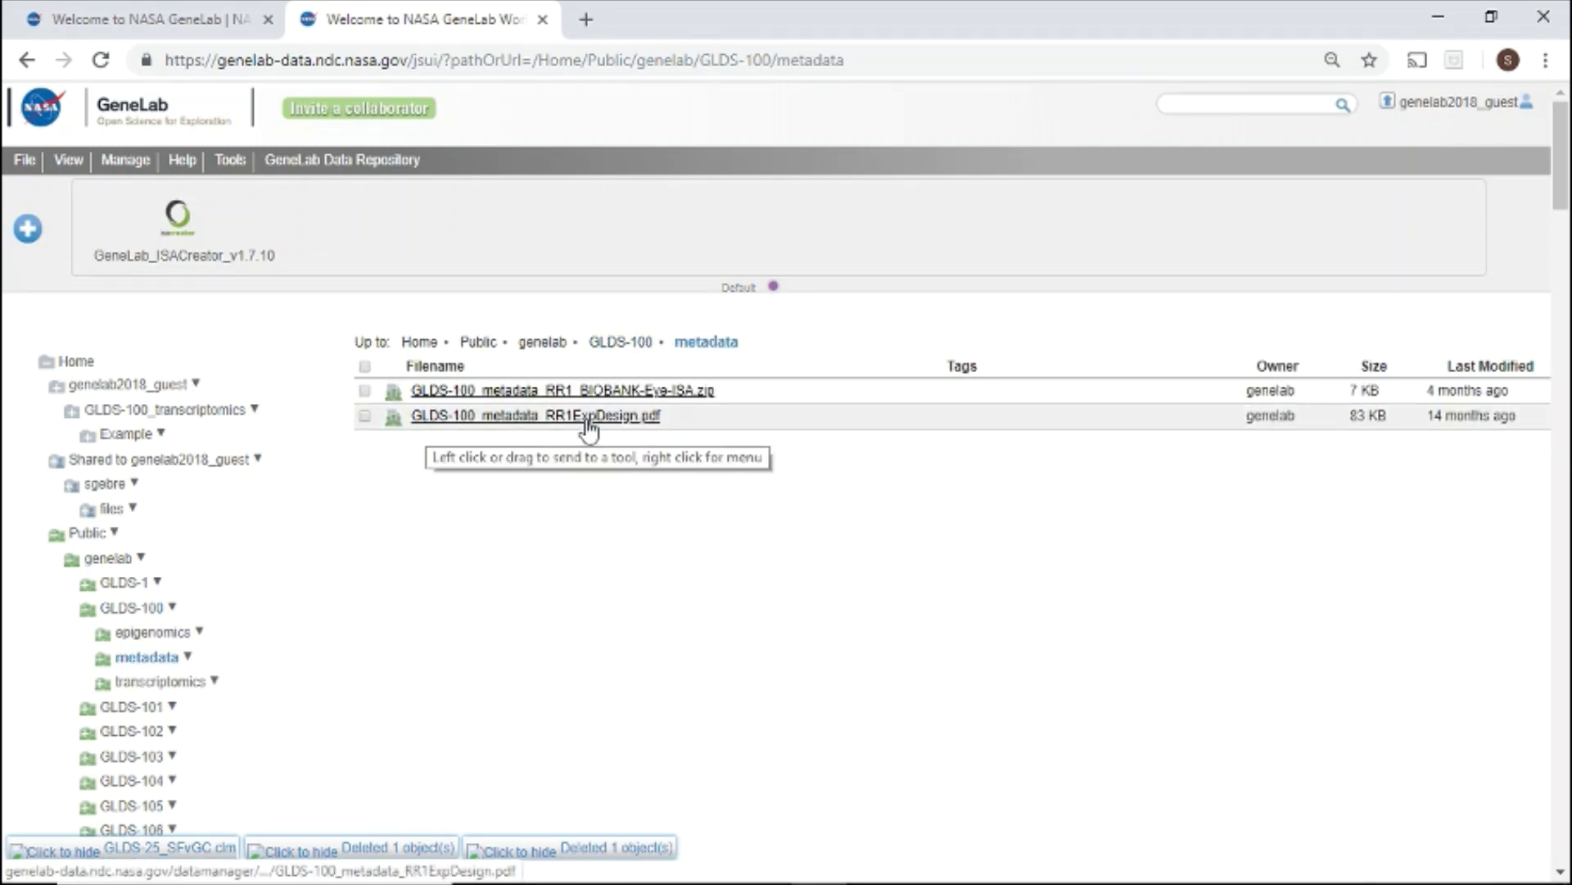
pyautogui.rightClick(714, 400)
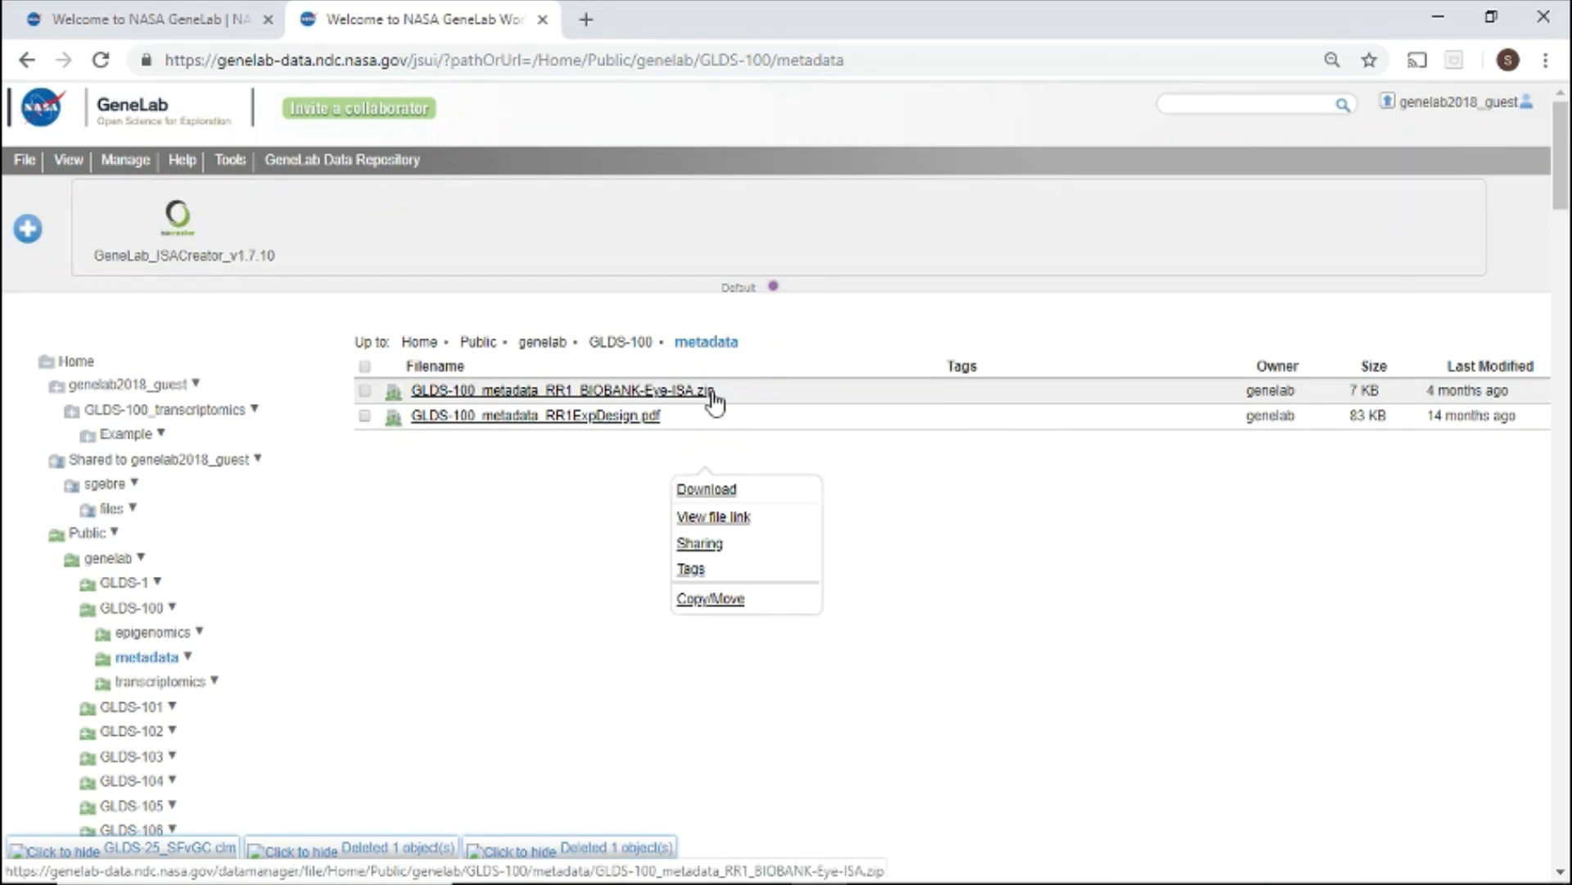
pyautogui.click(712, 599)
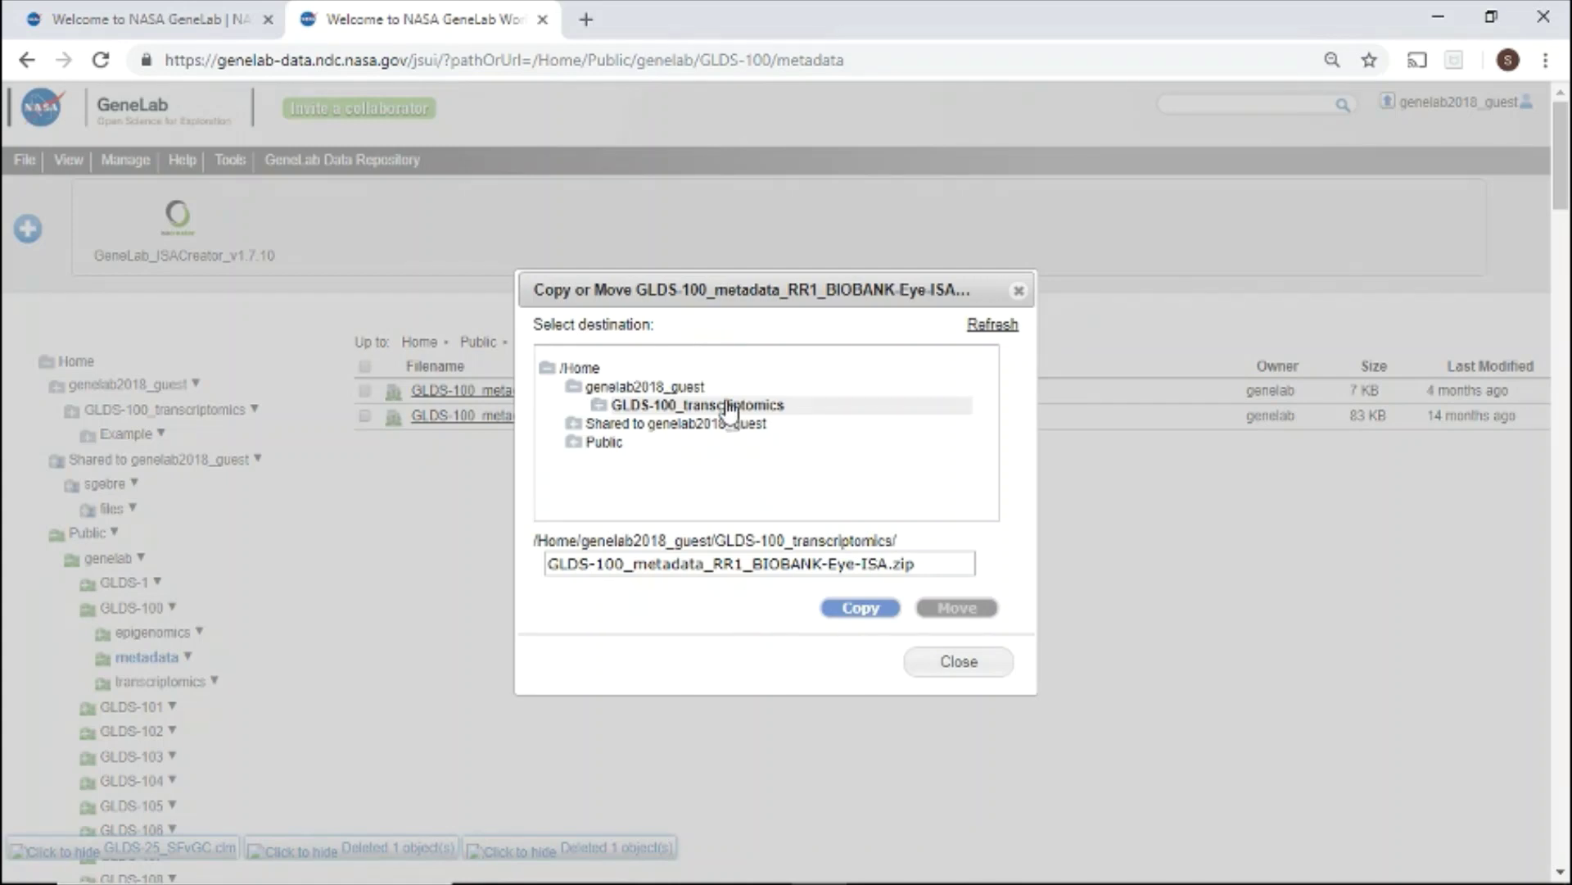
pyautogui.click(826, 609)
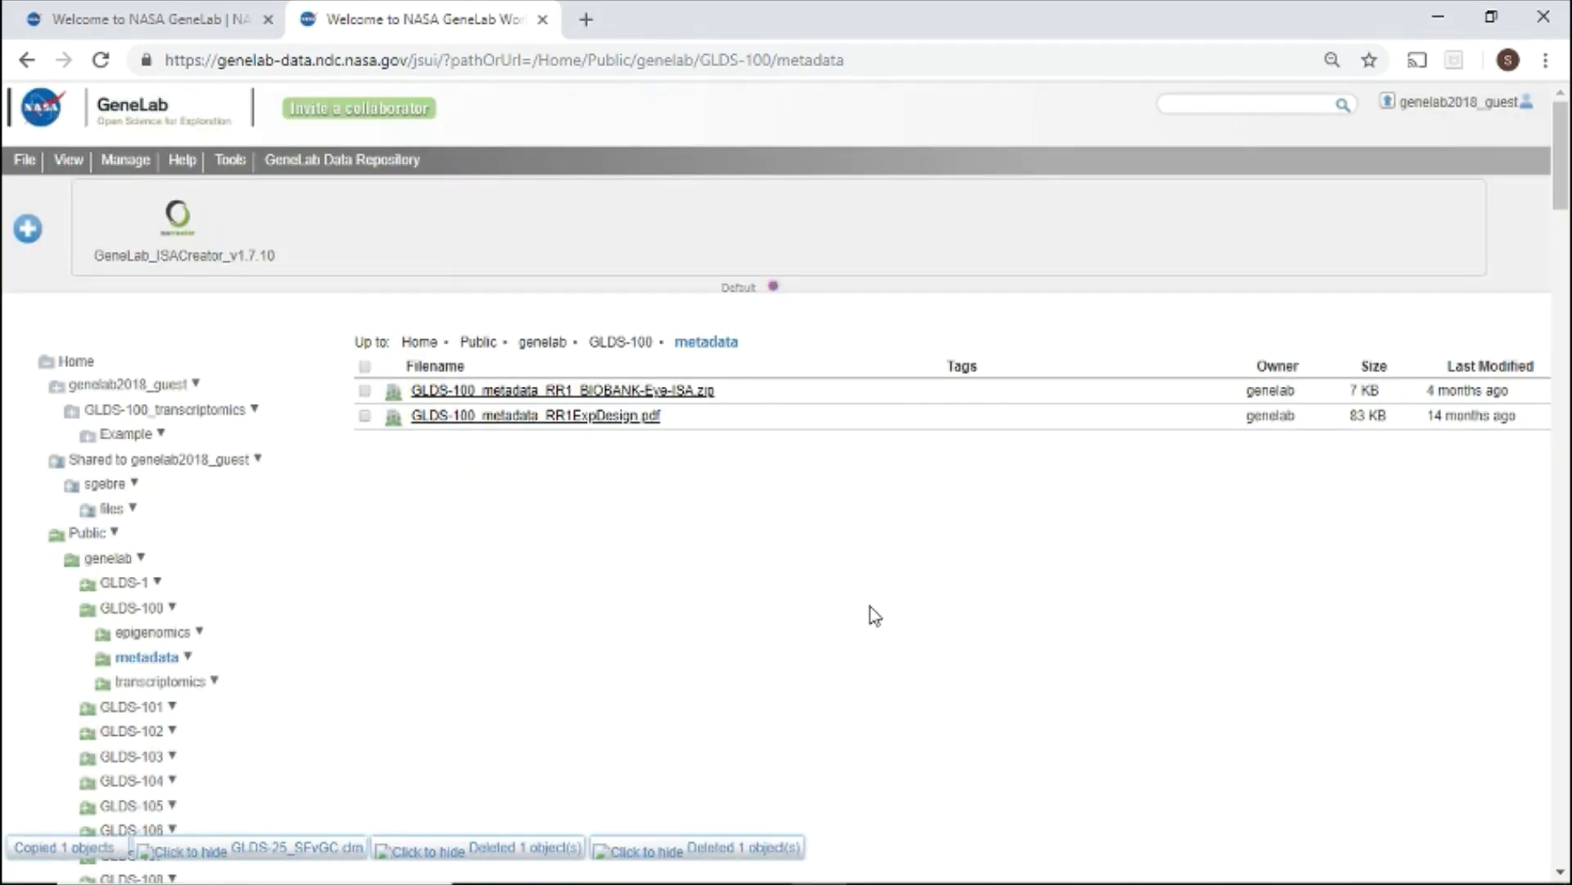
pyautogui.click(147, 411)
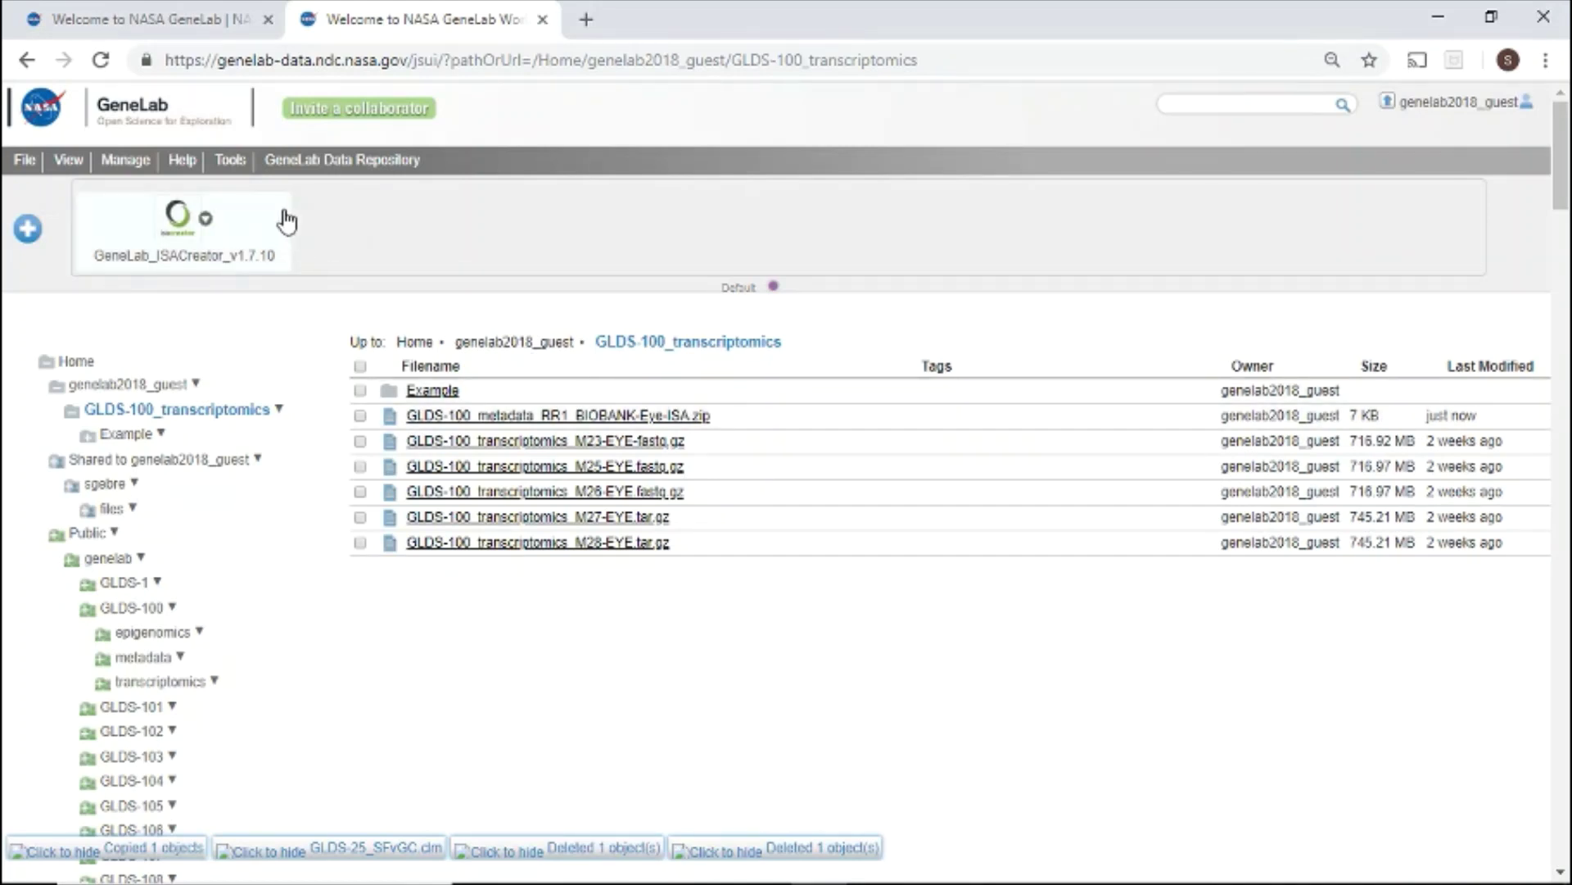
# Launch Galaxy from the Tools menu and expand the Send Data and RNA-Seq tool categories
pyautogui.click(230, 161)
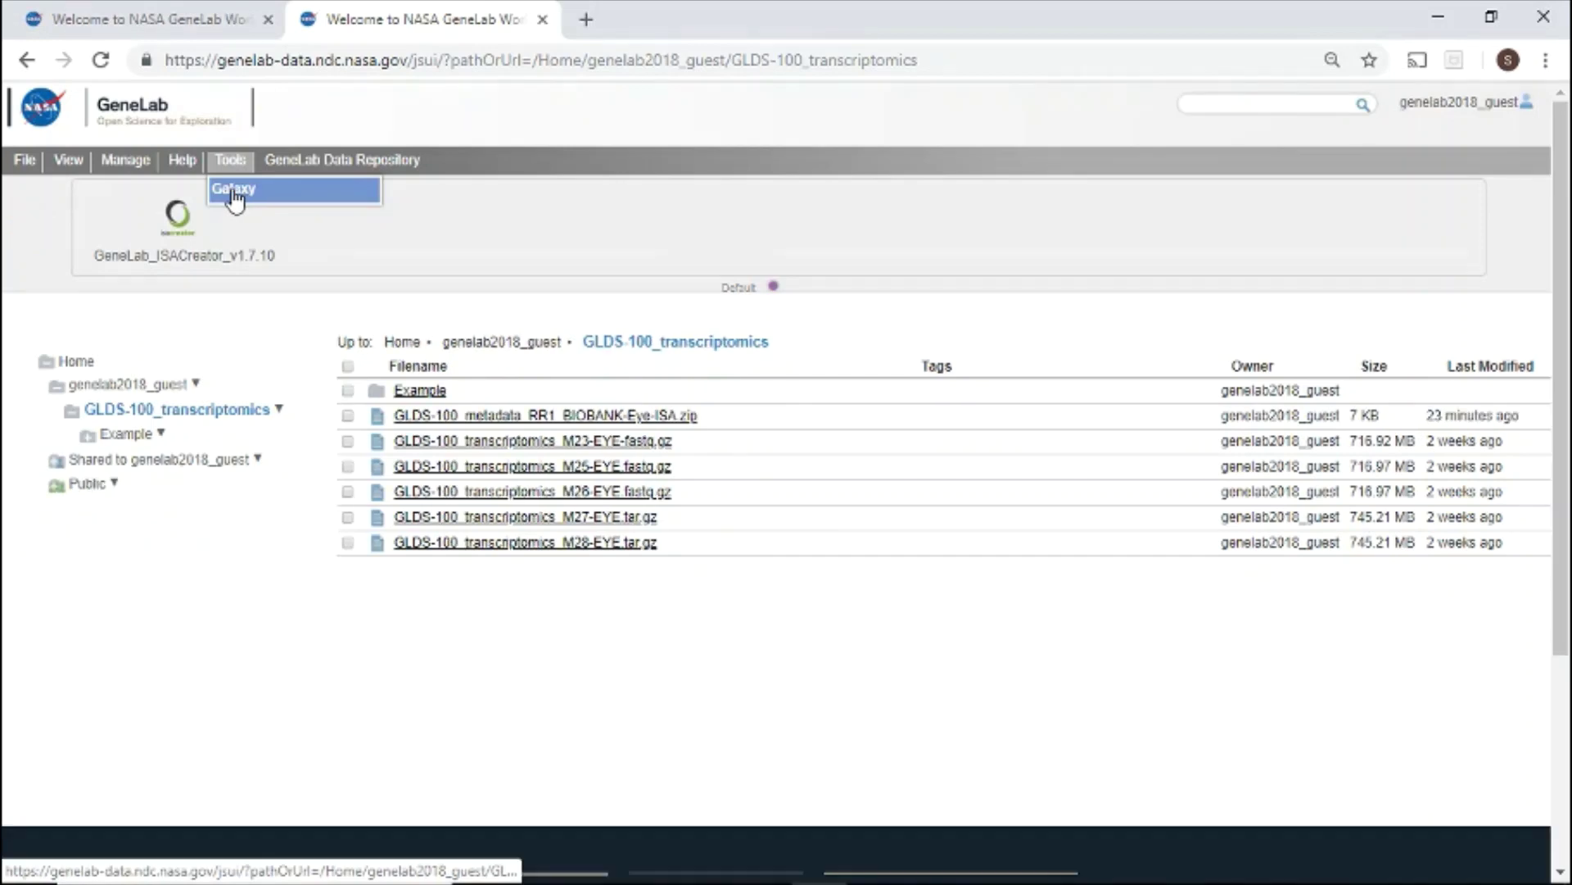
pyautogui.click(236, 195)
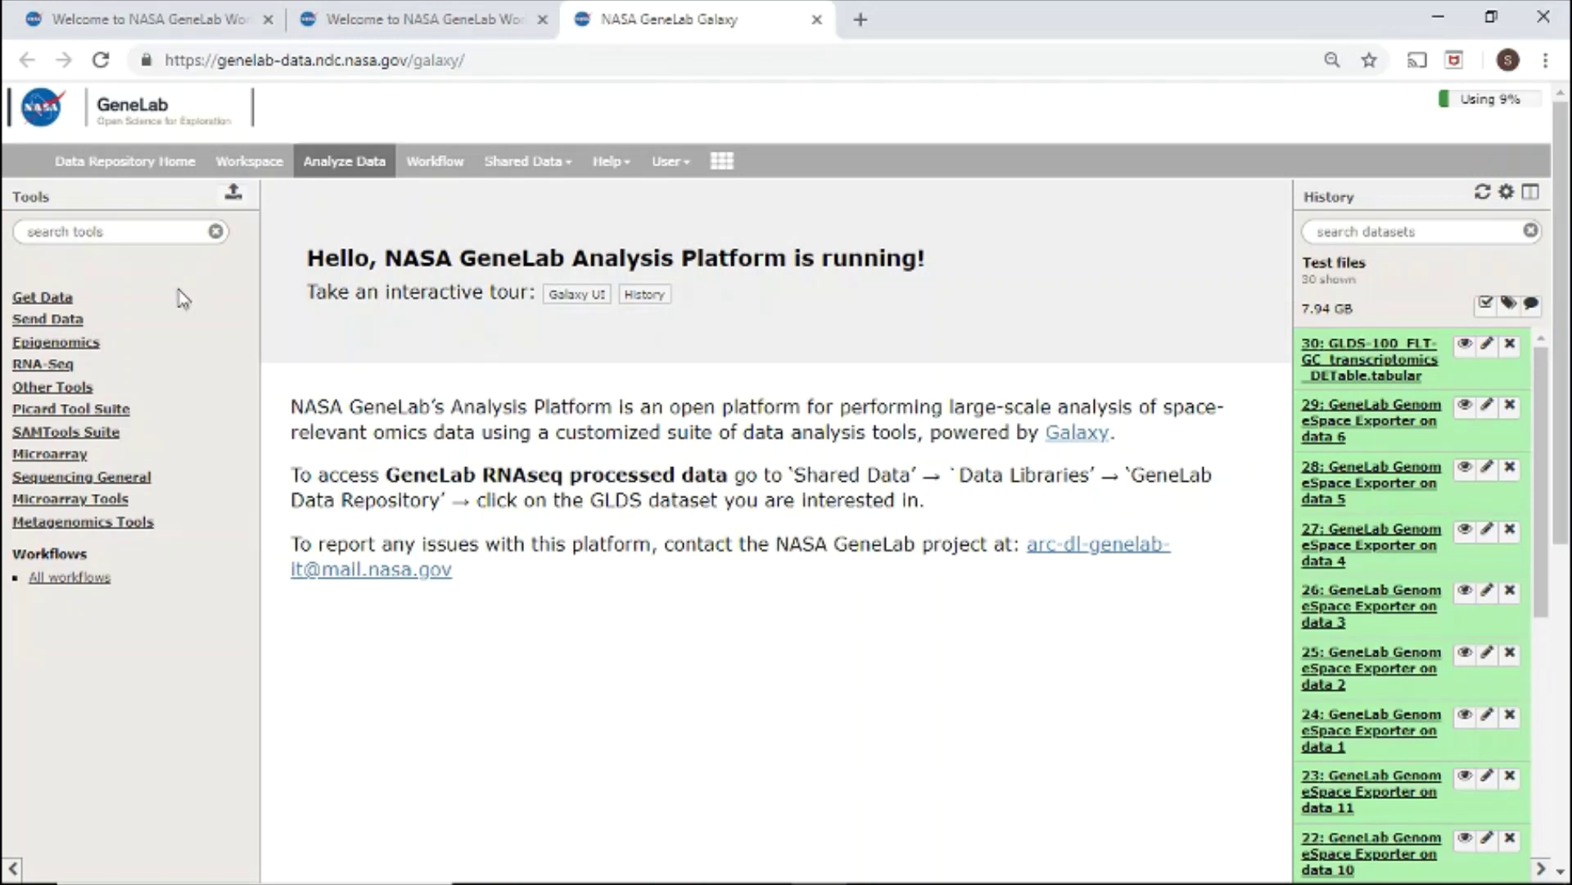
pyautogui.click(62, 319)
pyautogui.click(48, 410)
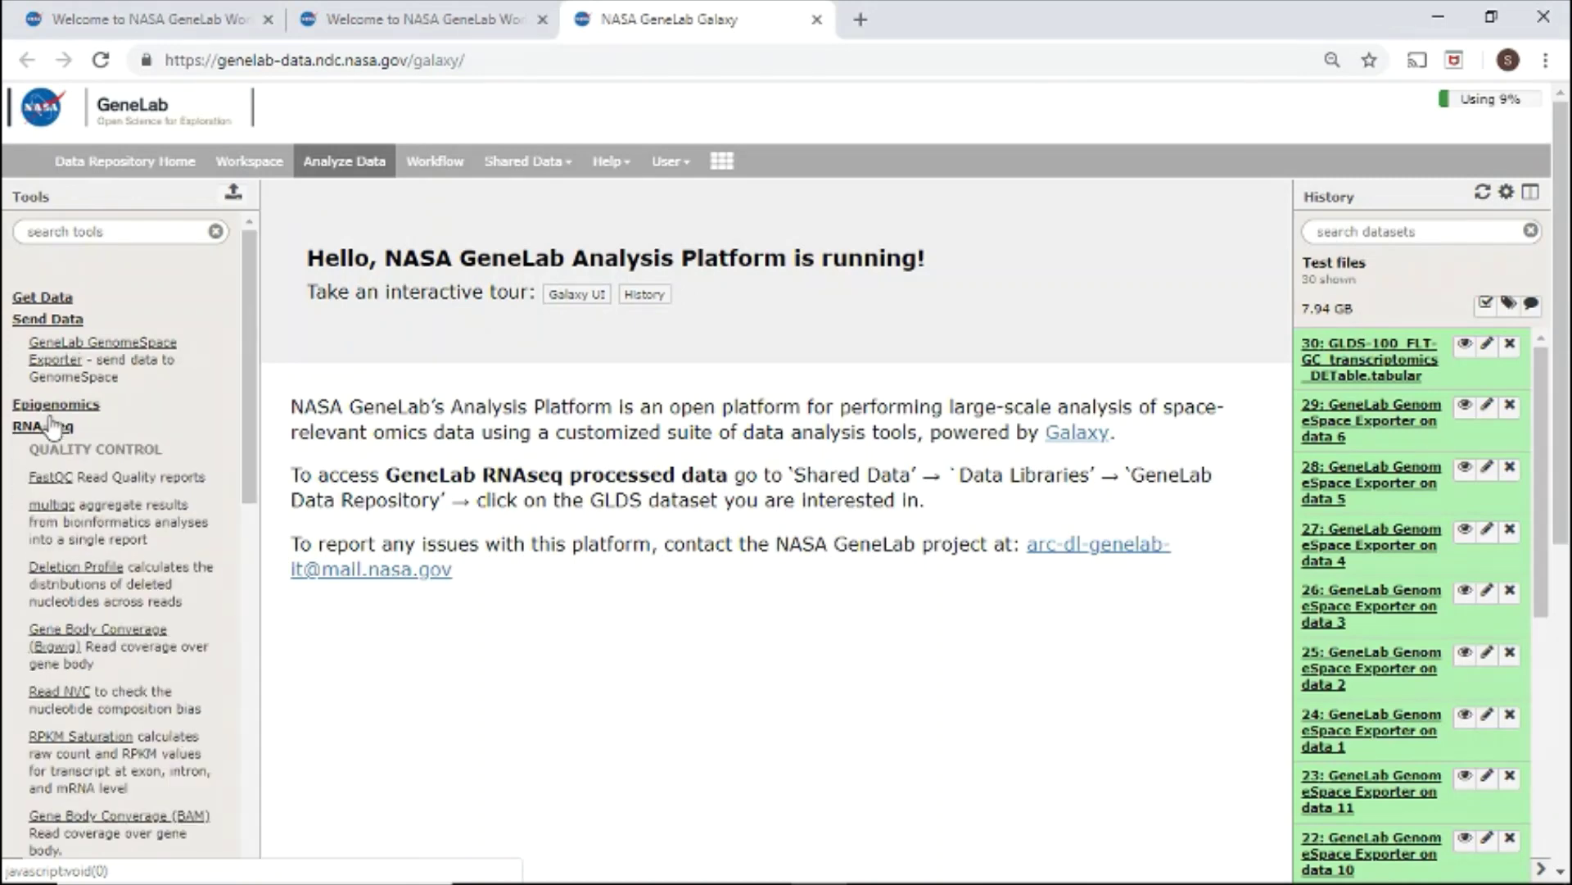
# Set up FastQC on dataset 12 (GLDS-120 Rep3_R2 RawReads.fastq) with no contaminant list or submodule file
pyautogui.click(56, 482)
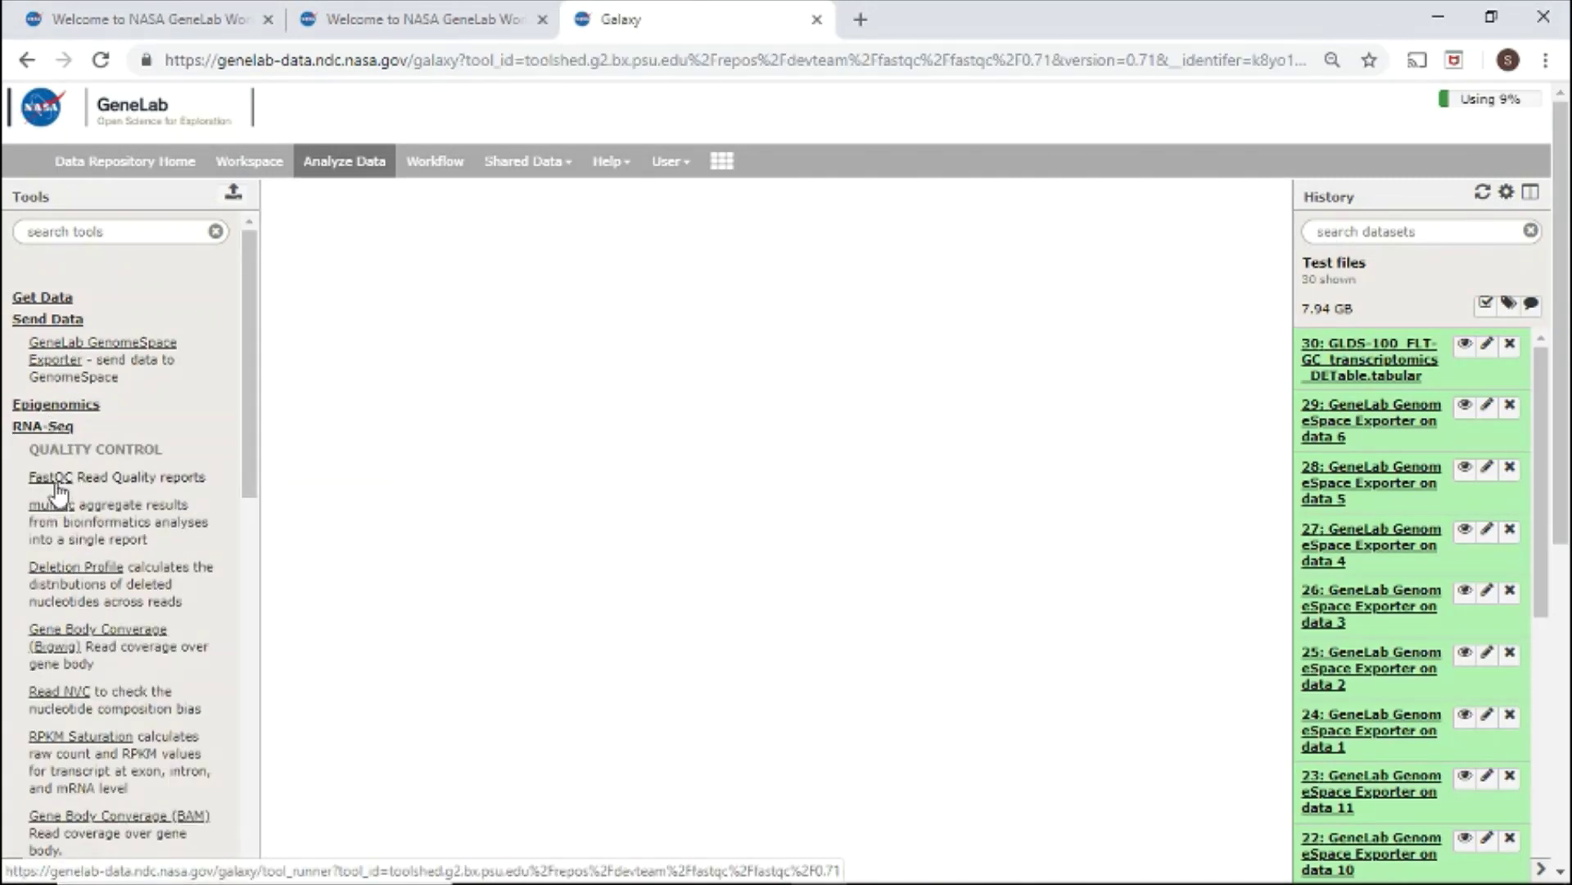
pyautogui.click(1018, 267)
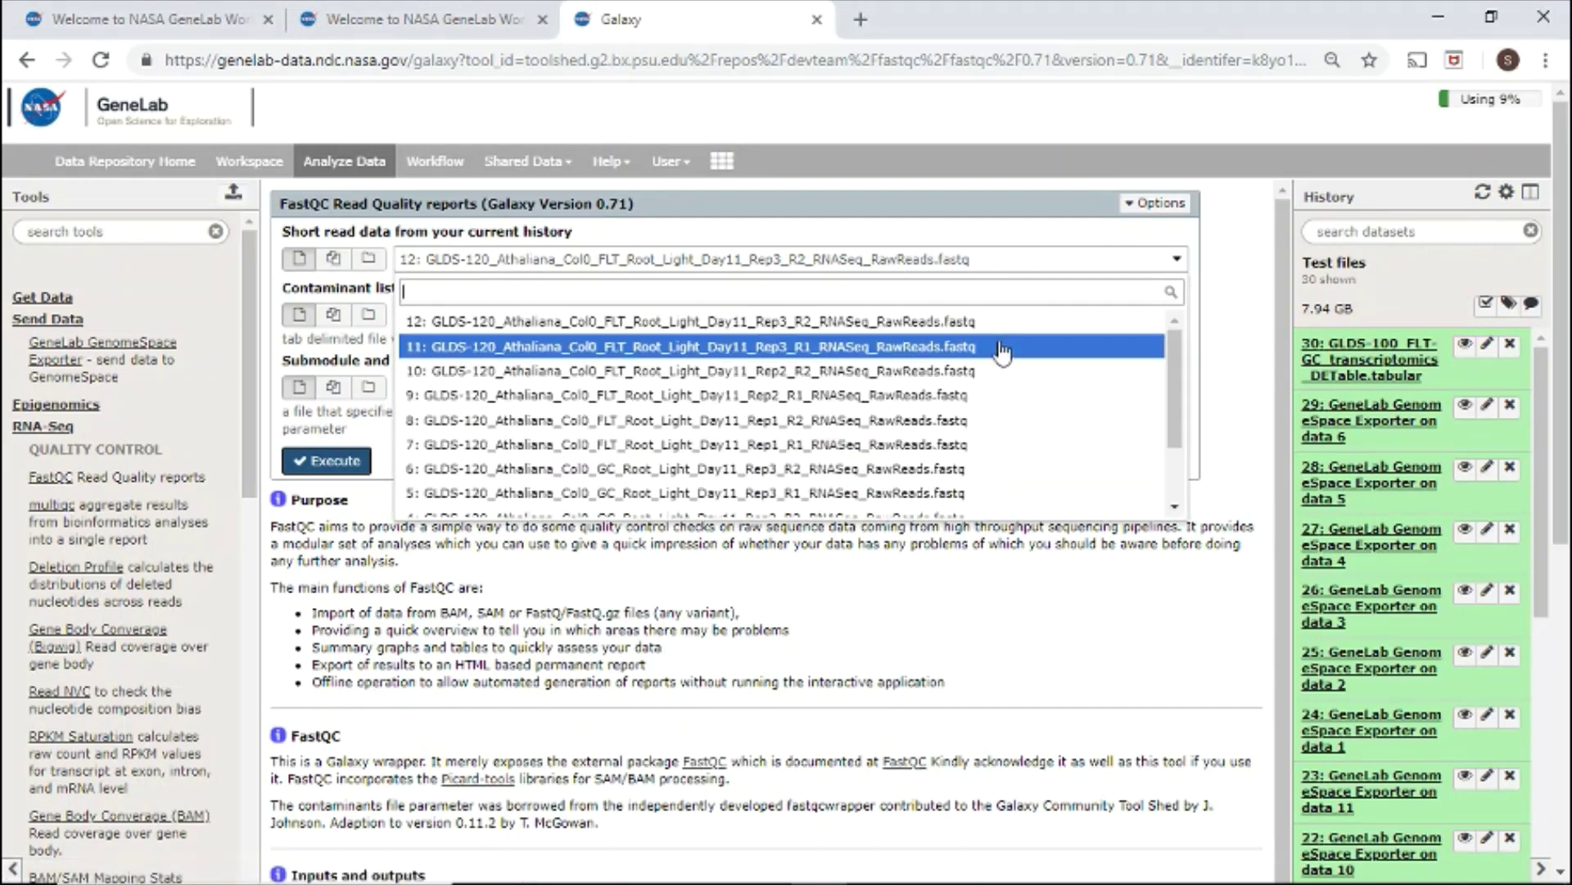
pyautogui.click(999, 275)
pyautogui.click(989, 317)
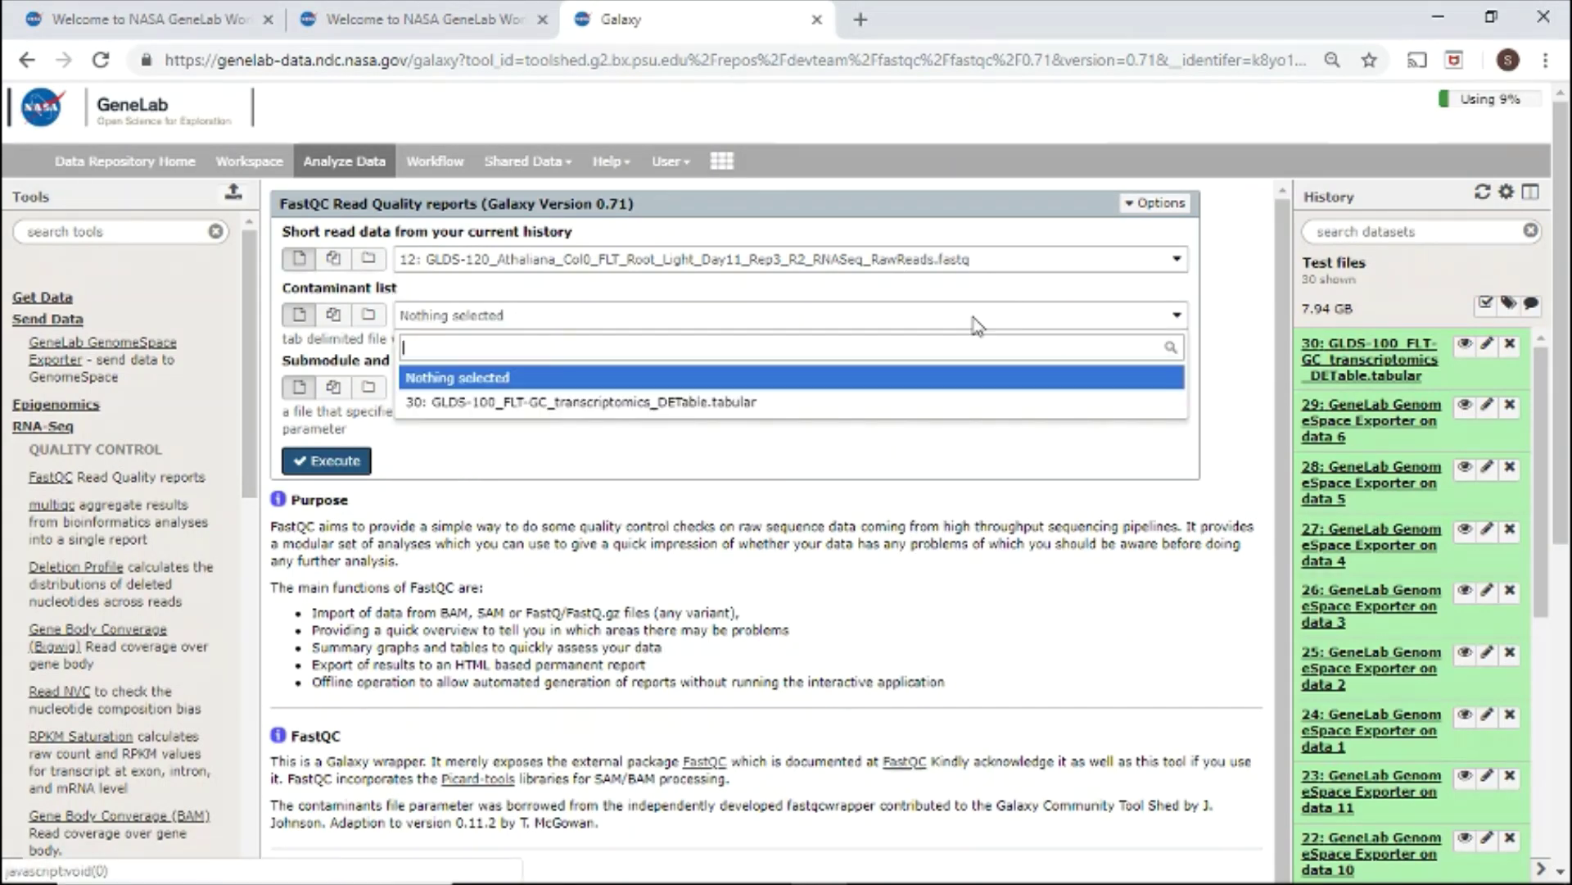
pyautogui.click(980, 371)
pyautogui.click(979, 388)
pyautogui.click(963, 395)
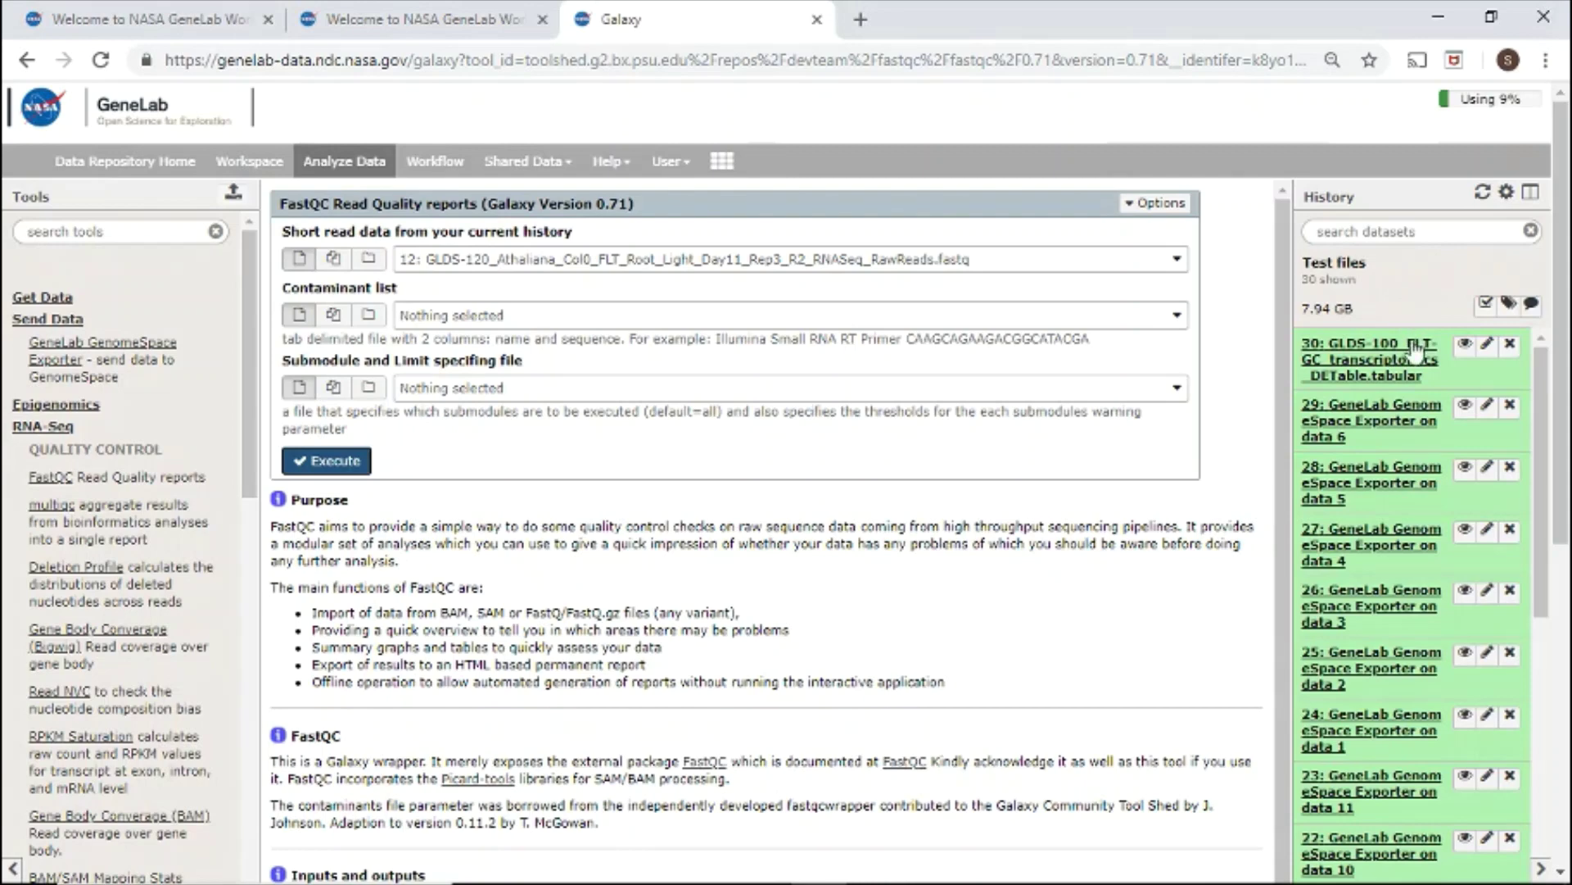
# View history item 30, the GLDS-100 FLT-GC DE table, then browse the Shared Data and Help menus
pyautogui.click(1466, 346)
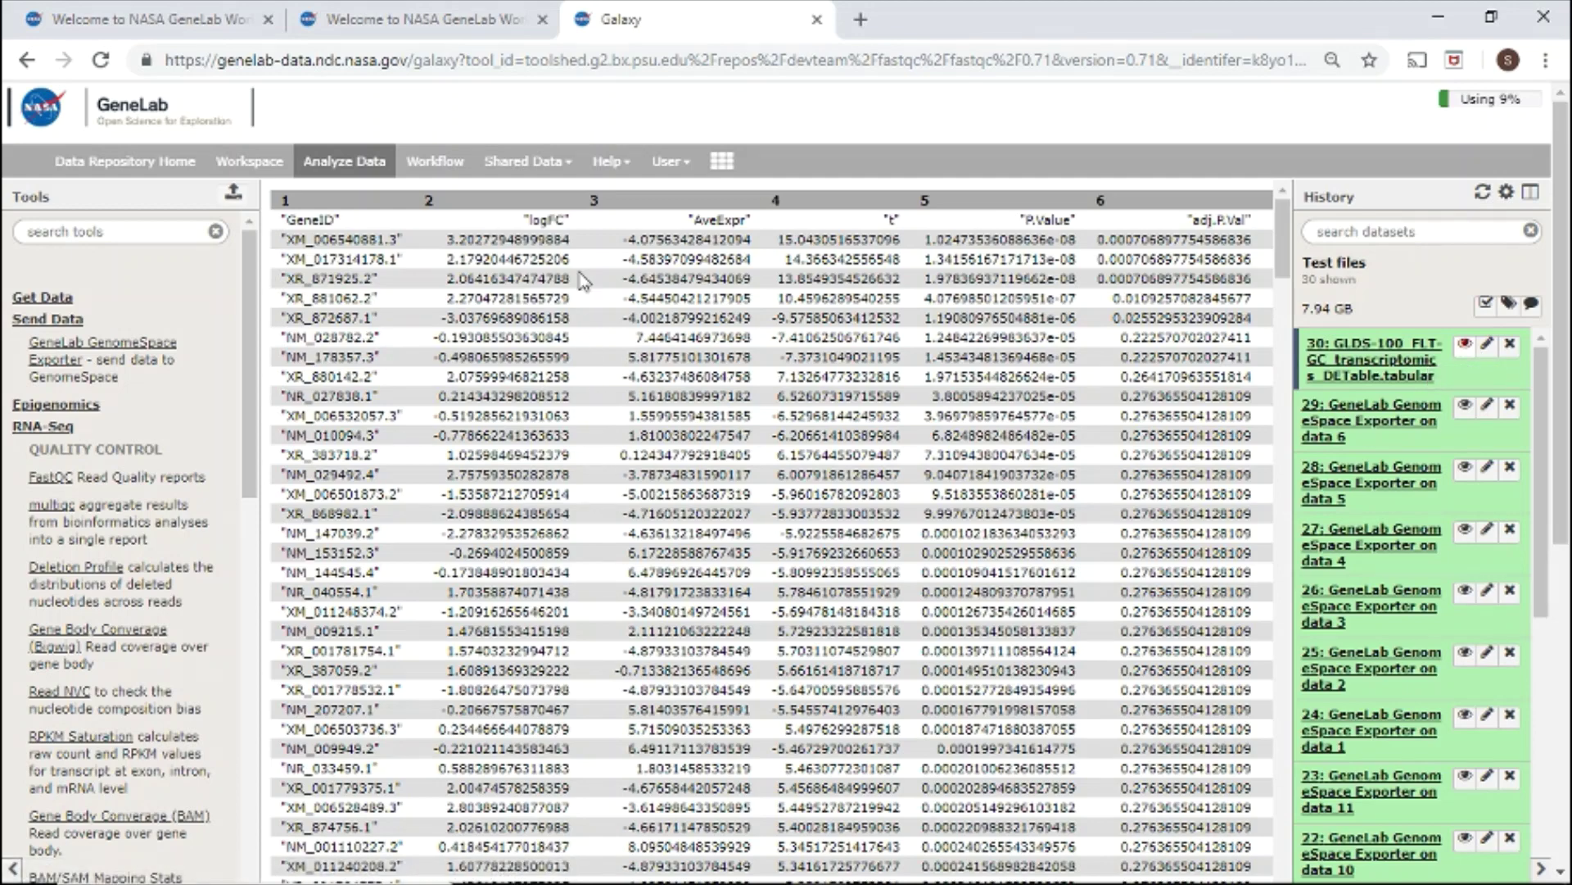
pyautogui.click(564, 163)
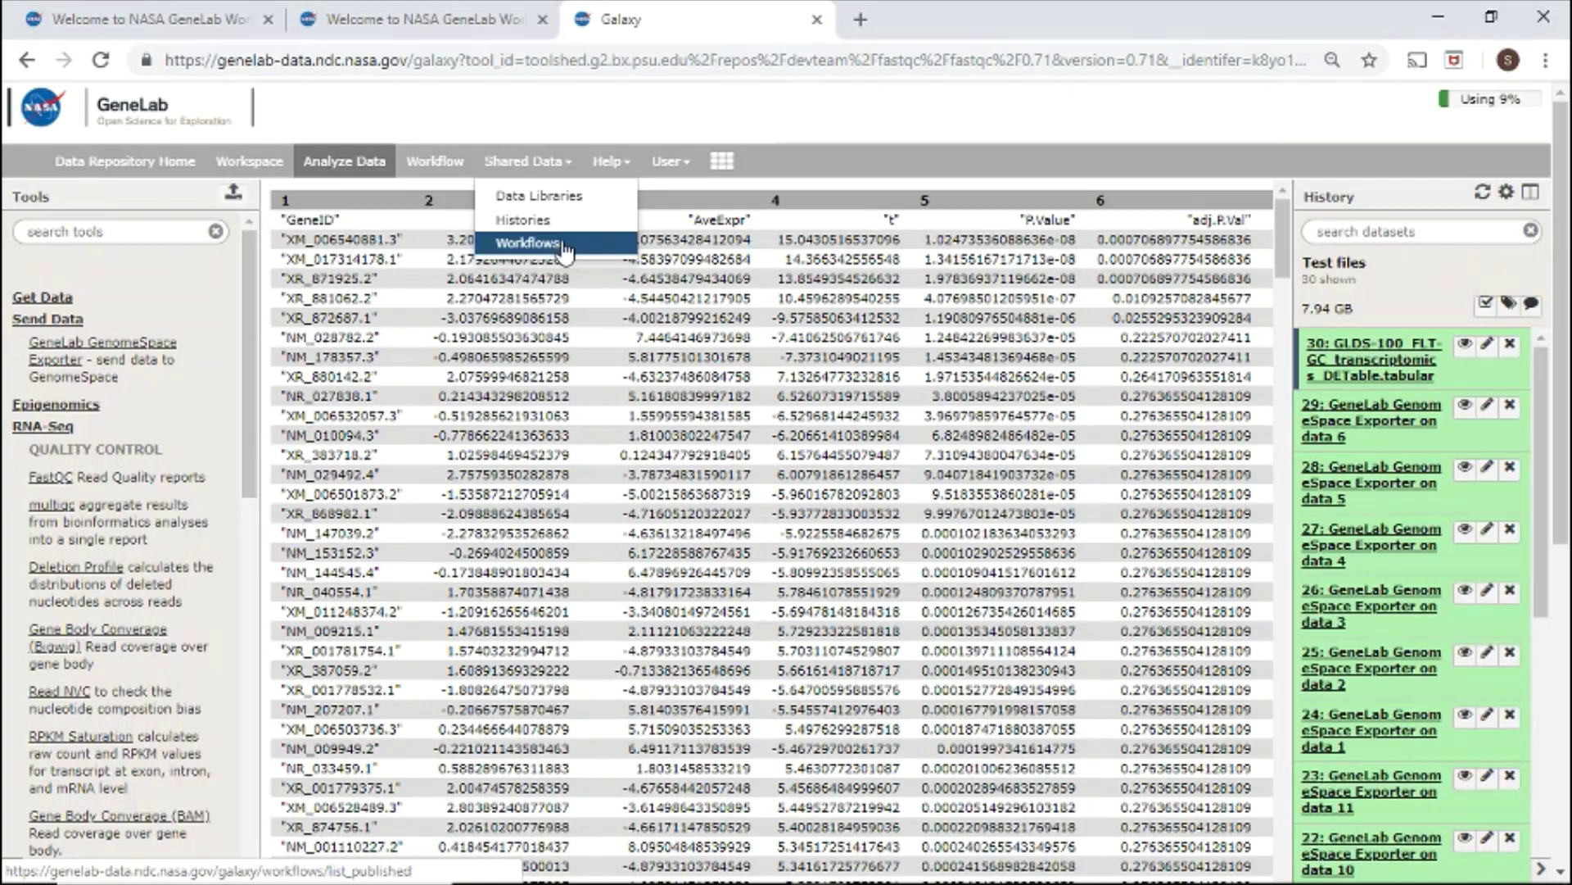
pyautogui.click(608, 163)
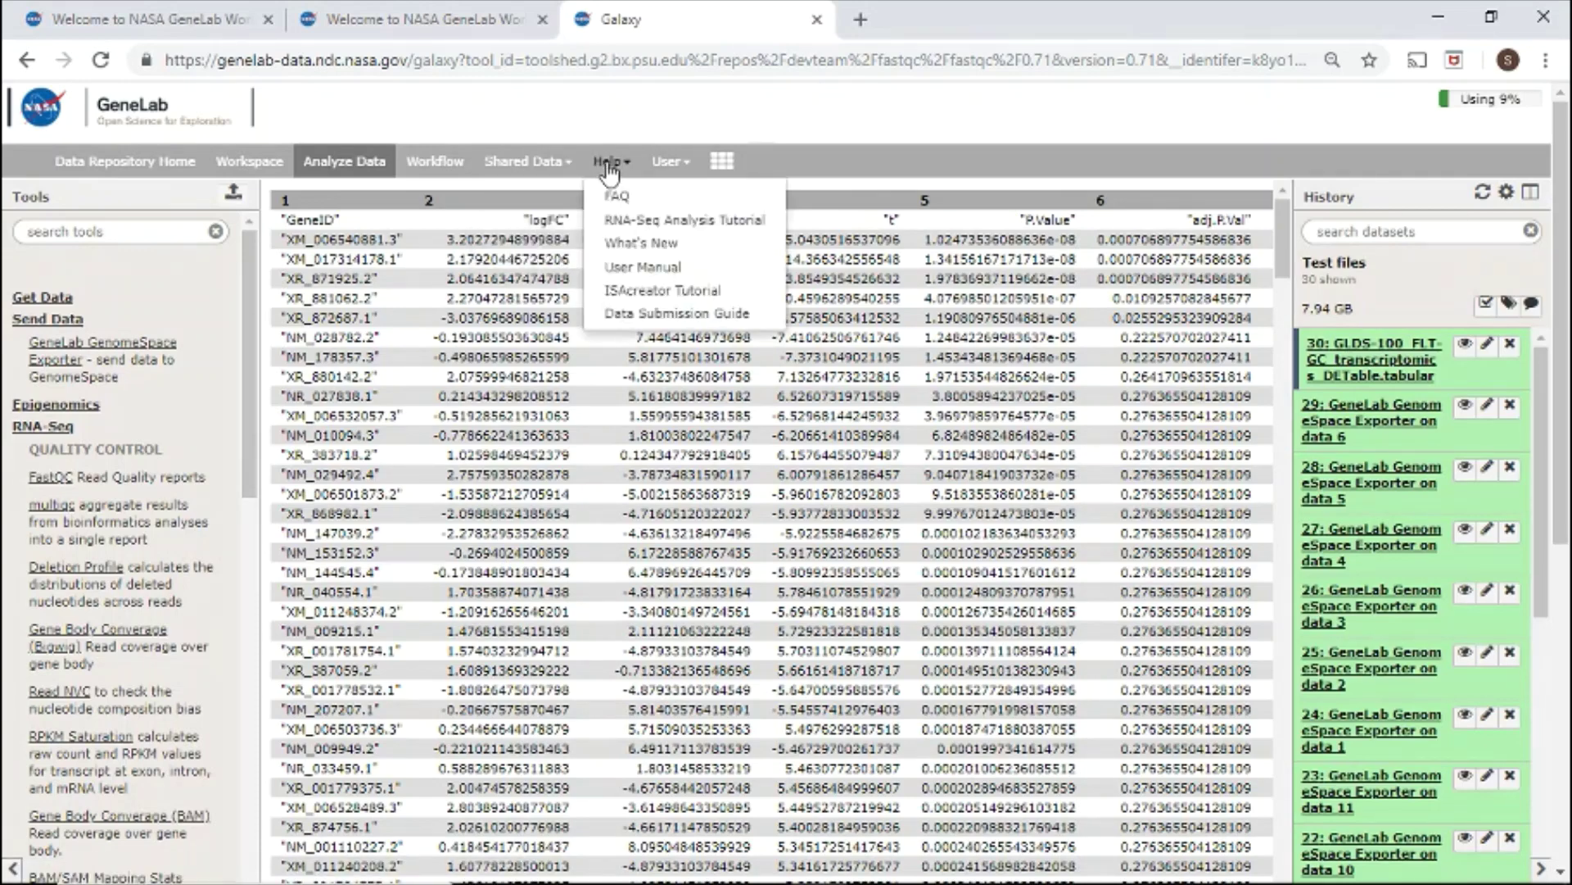